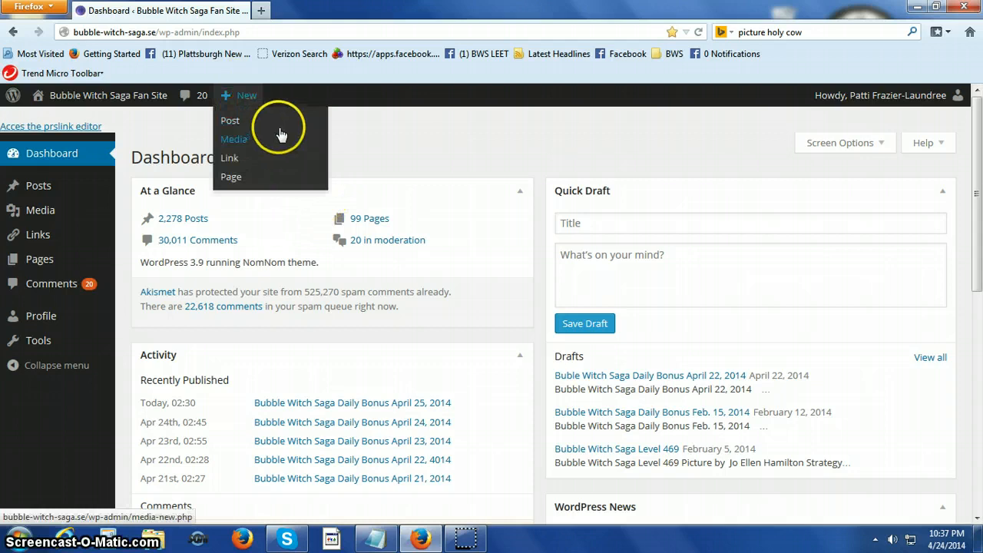
Create a new post, and copy the selected 4/26 daily bonus entries from the coins text file in Notepad
left_click(240, 126)
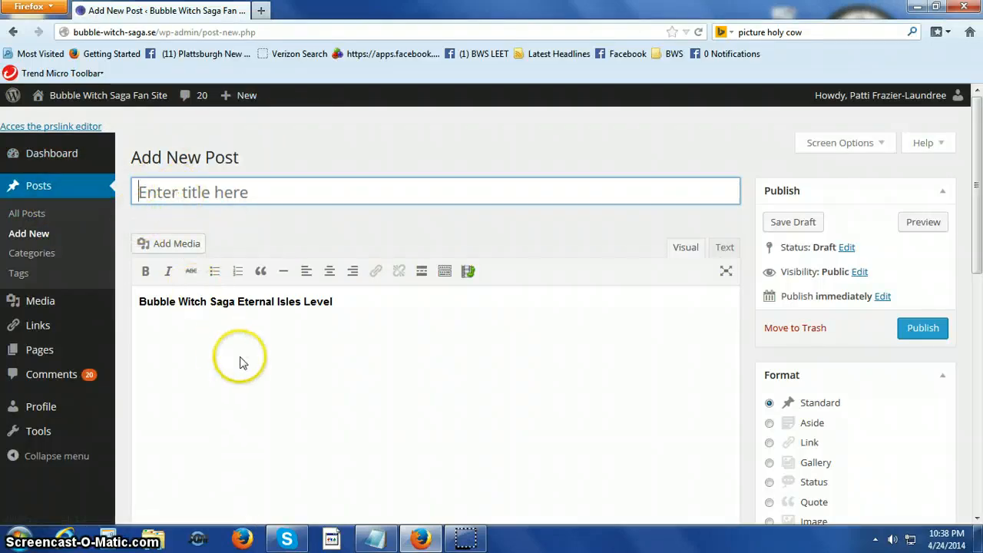
left_click(376, 538)
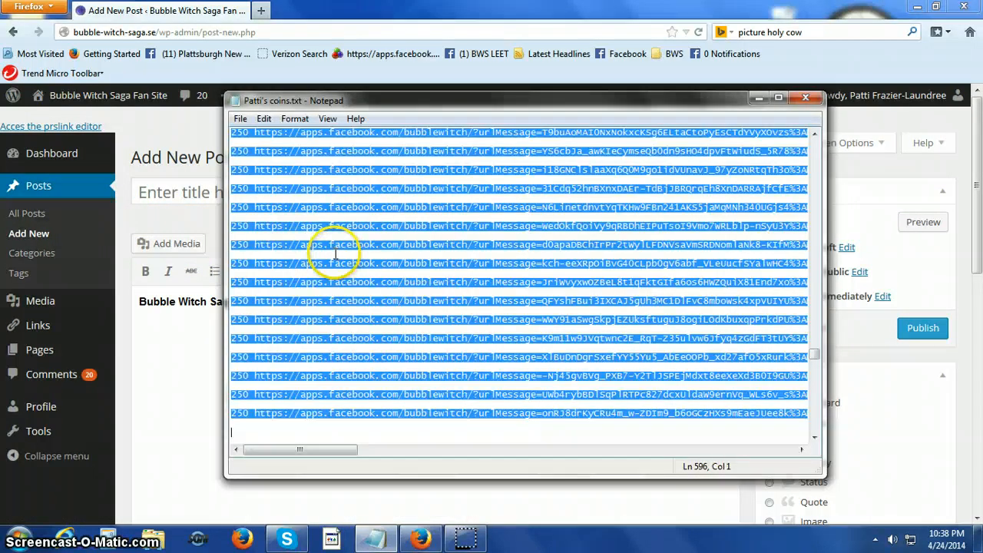
scroll(328, 263, "up", 2)
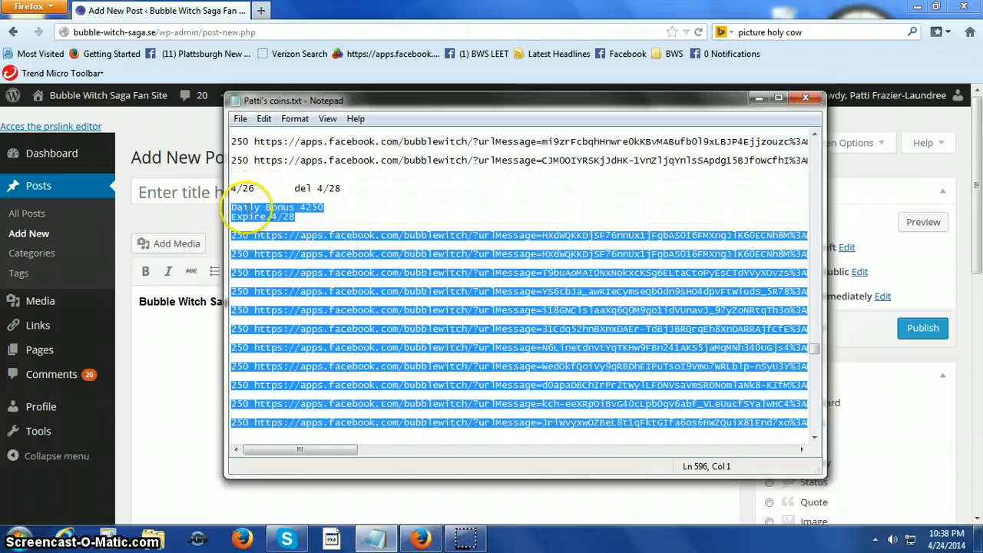
right_click(341, 319)
left_click(360, 366)
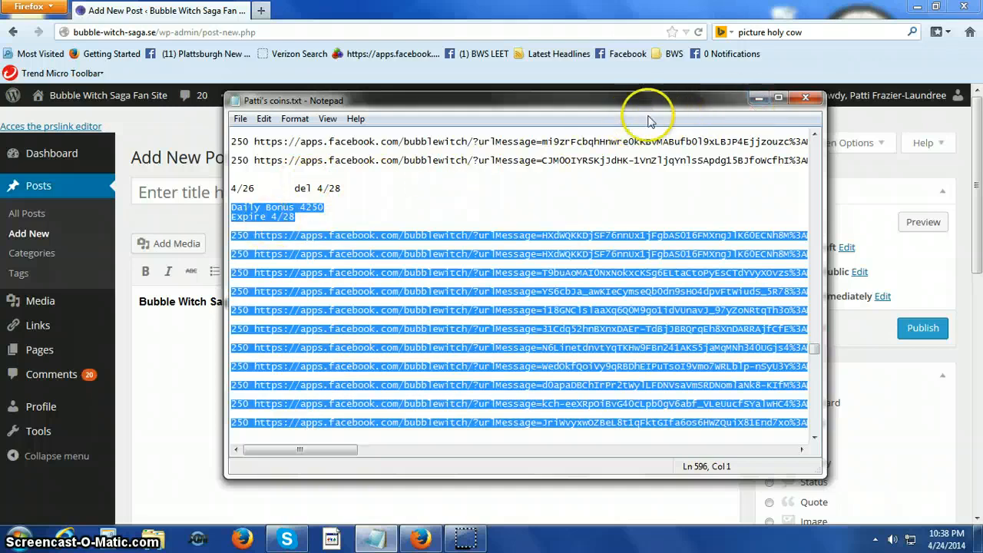
left_click(756, 102)
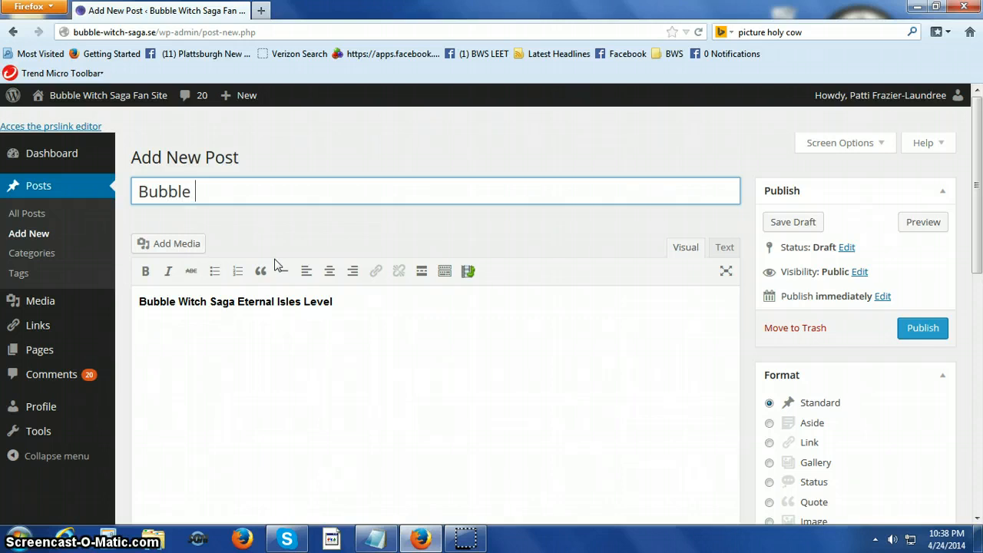
Title the post "Bubble Witch Saga April 26, 2014"
type("itch Saga")
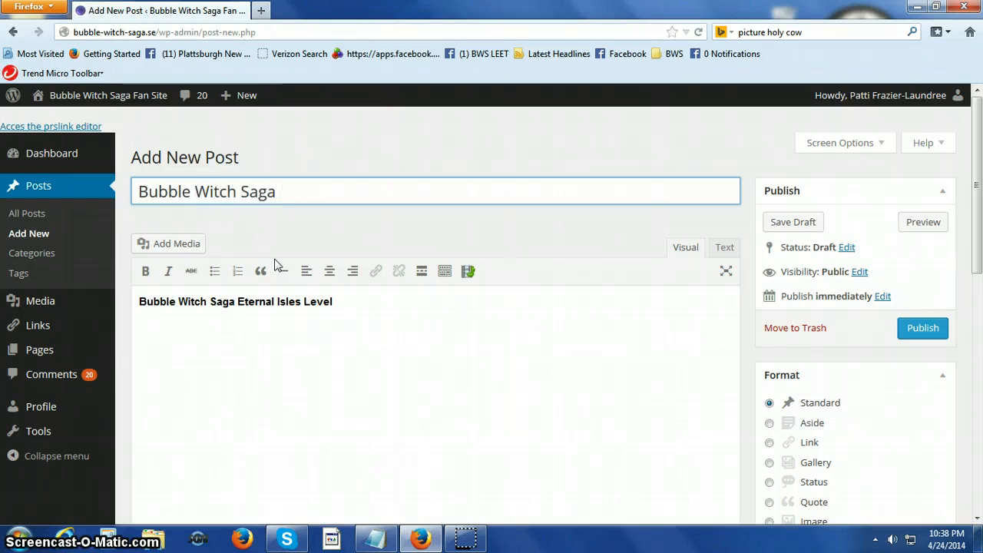
type(" April 26,")
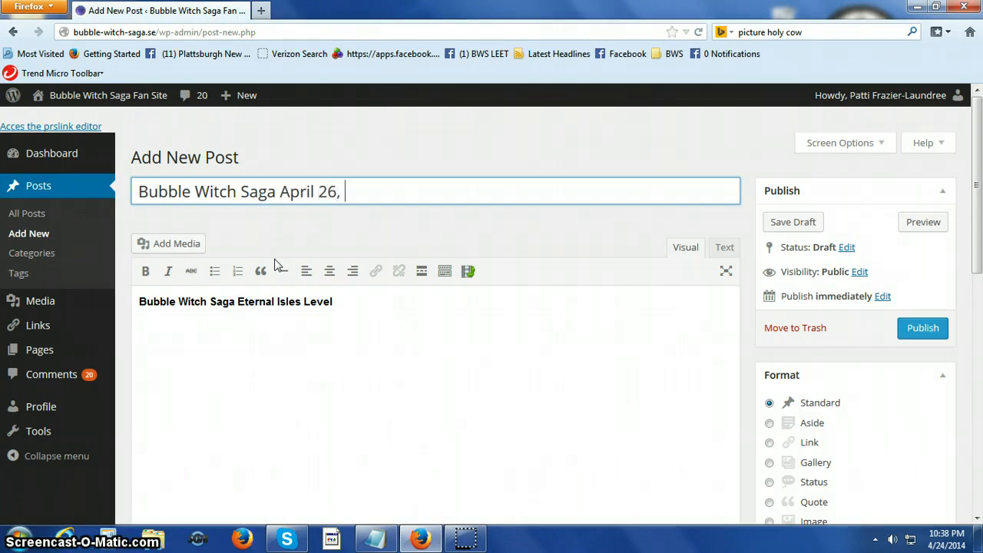
type(" 2014")
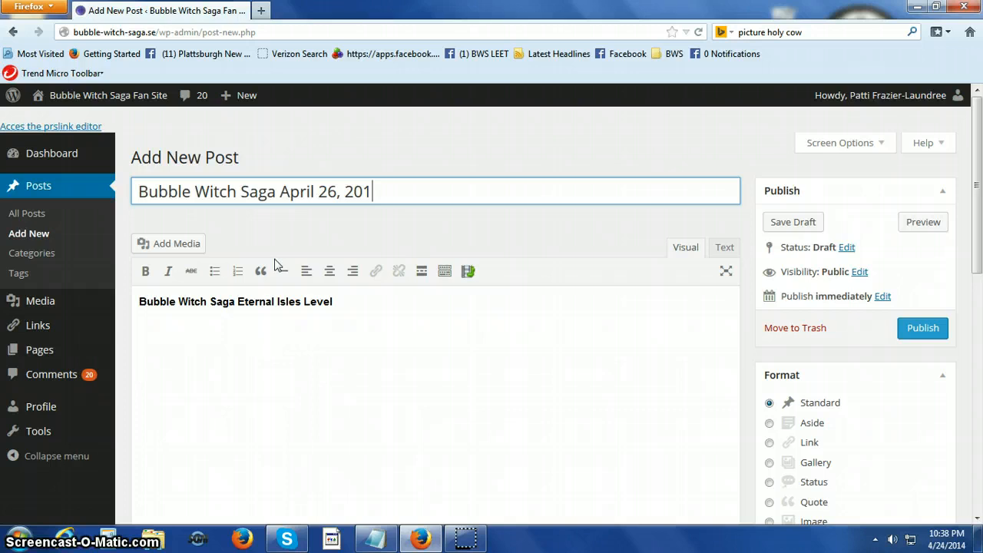
Centre the heading line in the post body and delete "Eternal Isles Level" from it
left_click(139, 301)
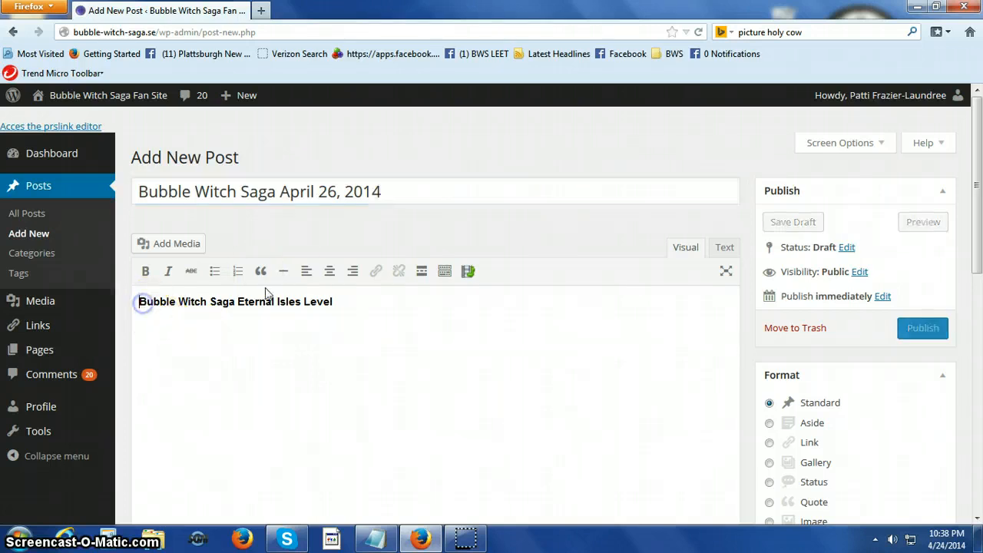
left_click(328, 270)
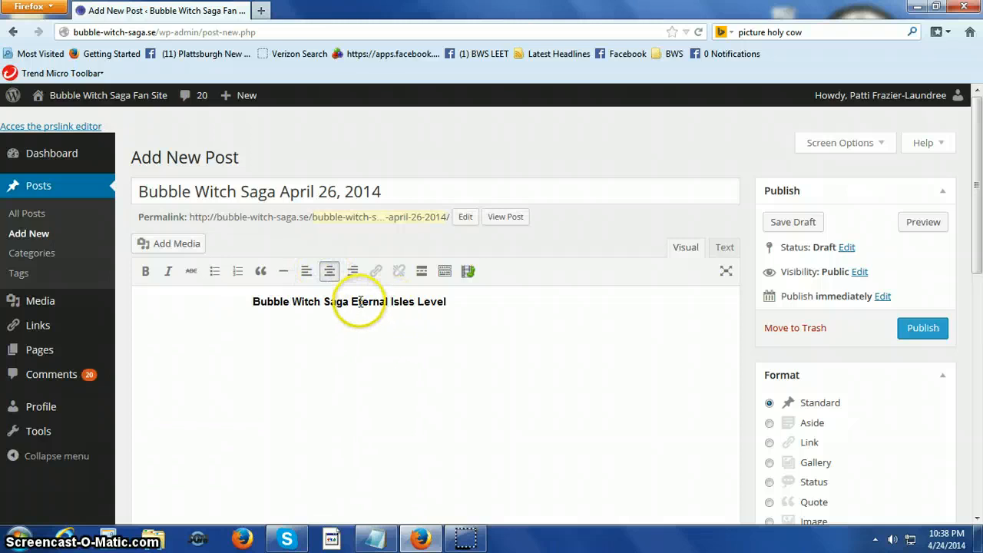
left_click_drag(352, 301, 466, 298)
key("BackSpace")
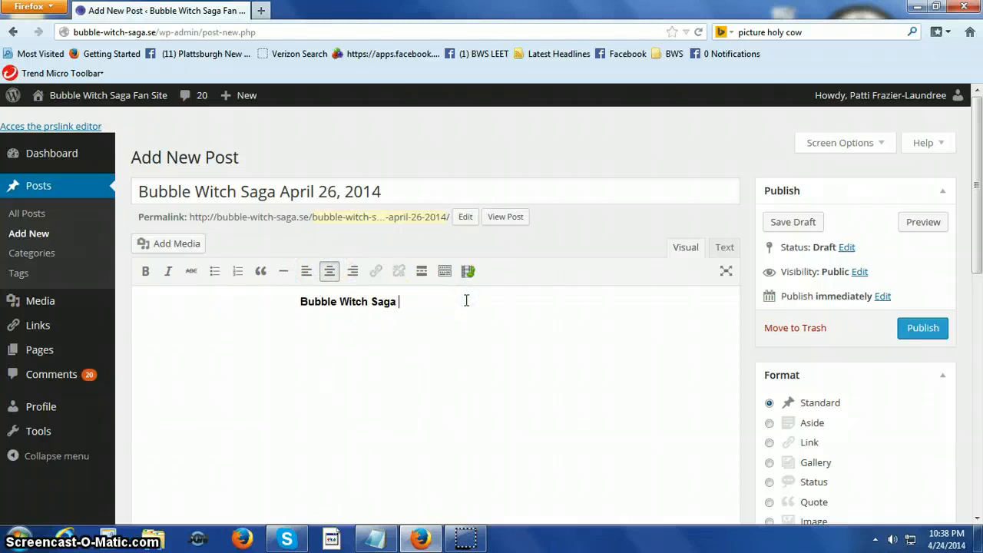
Append "-pkfl" to the end of the post's permalink slug, then reopen the slug to check it
left_click(465, 217)
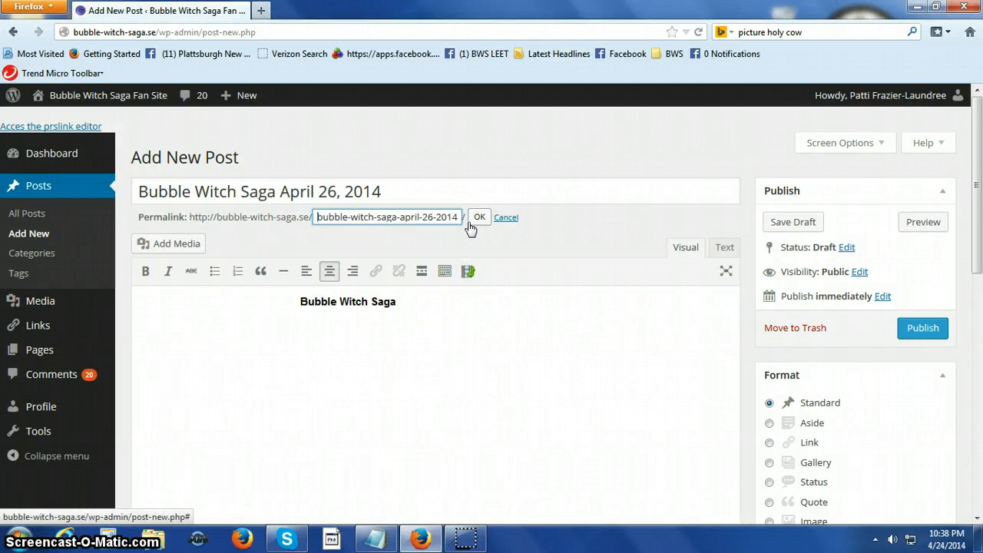
key("Right")
key("Right")
key("Right")
key("Right")
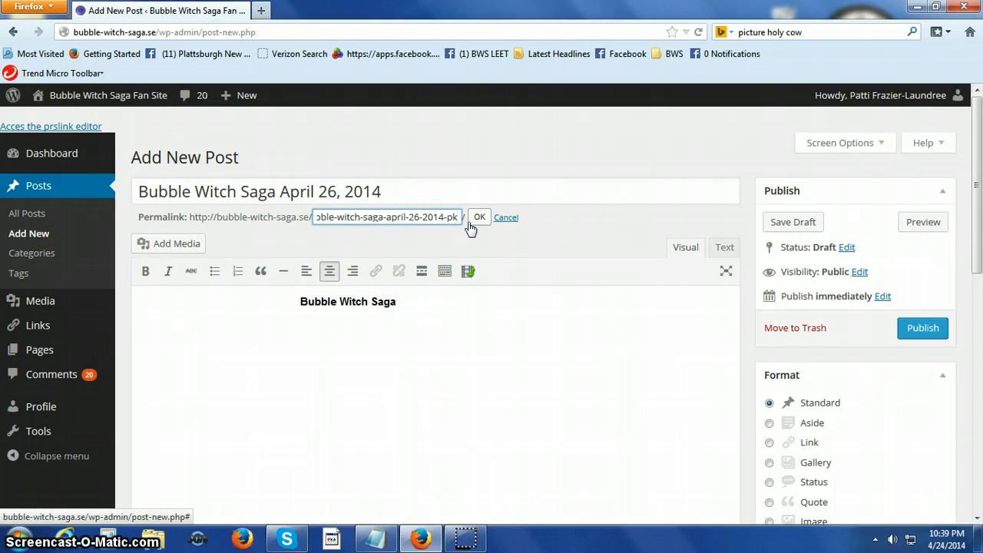
type("kl")
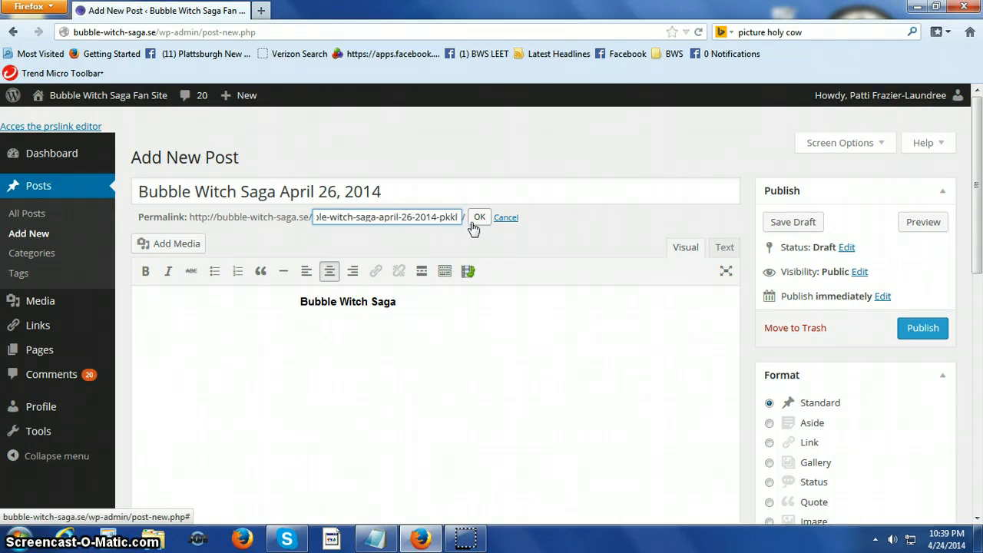
key("BackSpace")
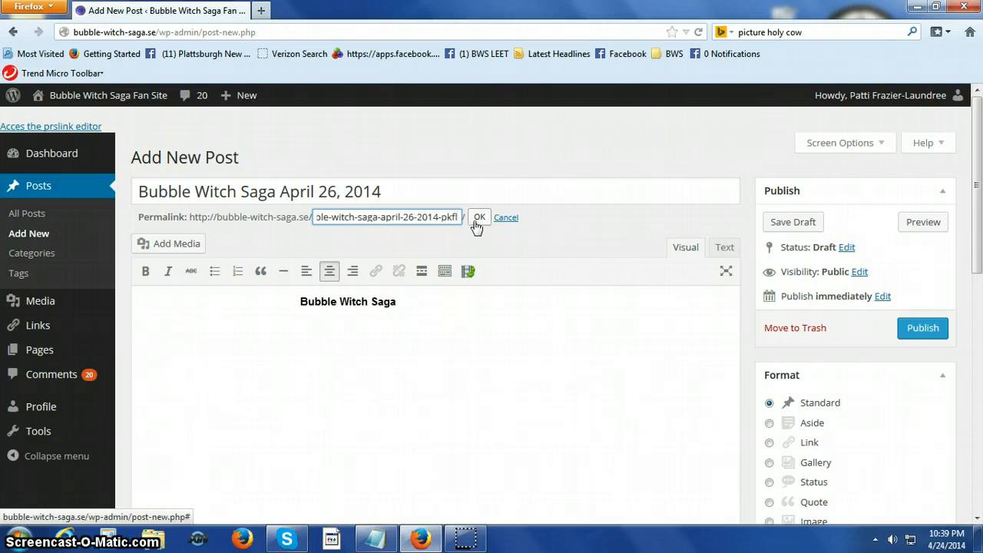
left_click(477, 218)
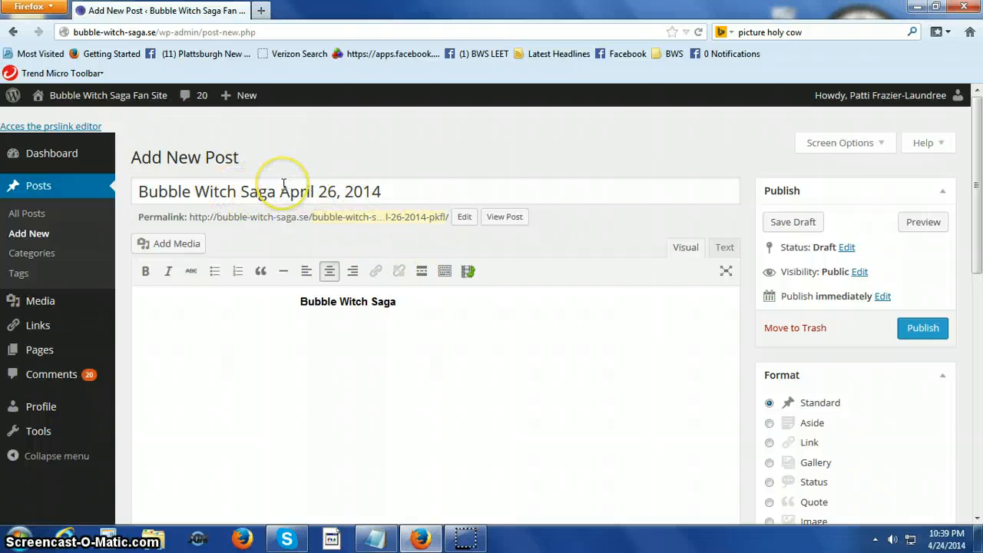
left_click(464, 217)
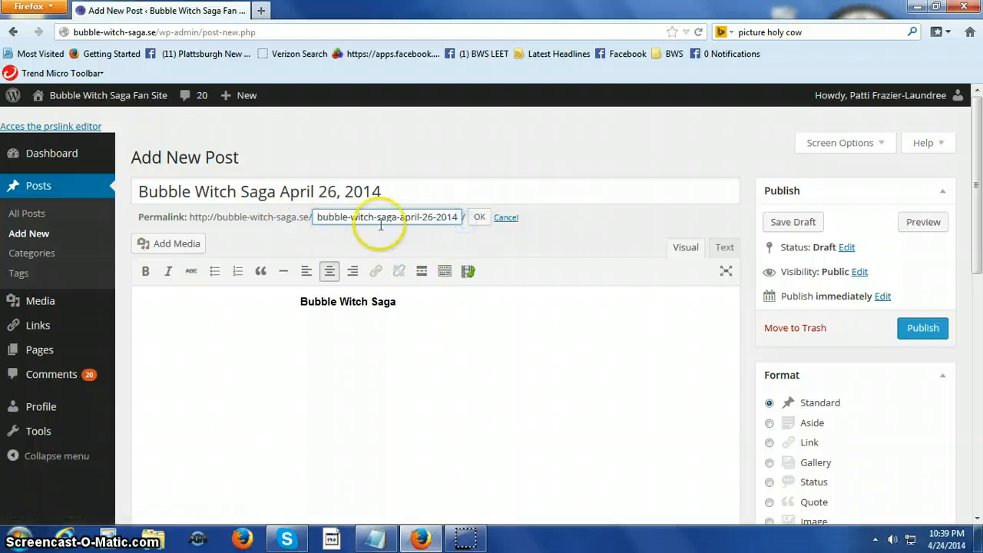
left_click(479, 218)
Complete the body heading after "Bubble Witch Saga" with "Daily Bonus April 26, 2014"
left_click(422, 302)
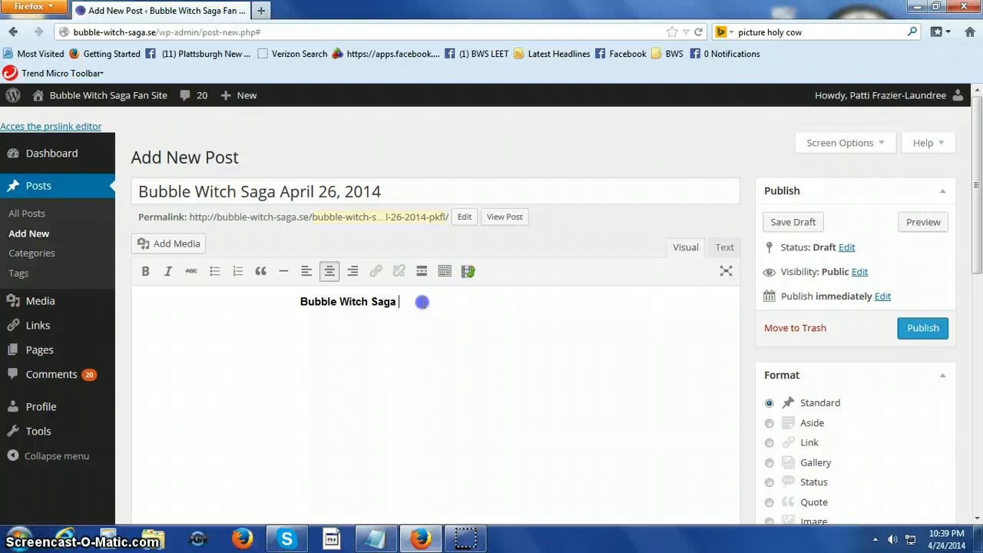
type("Dail")
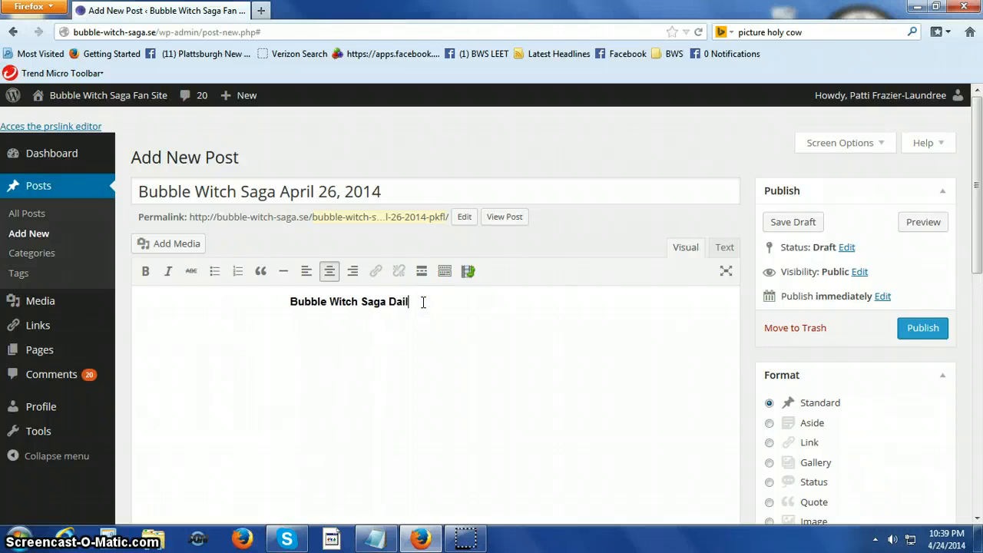
type("y")
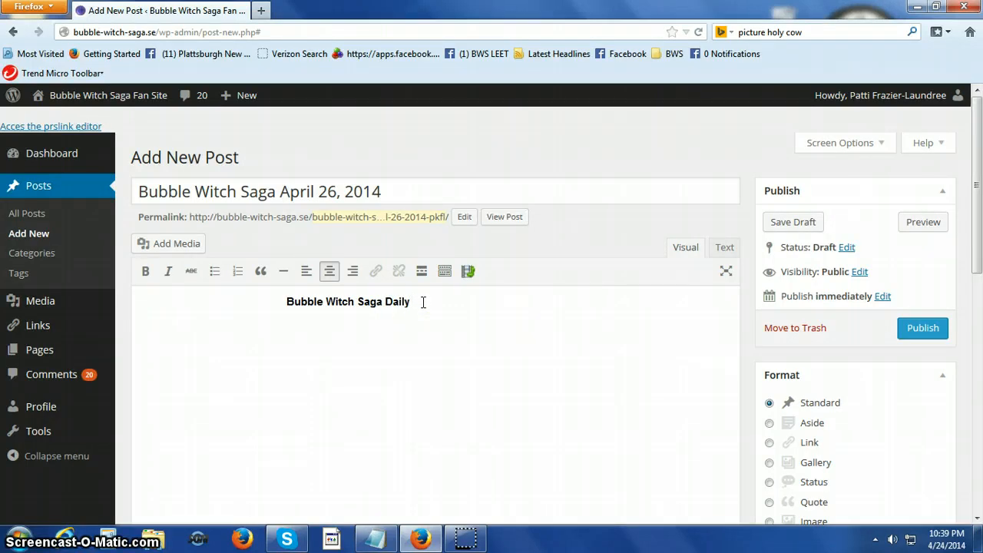
type(" Bon")
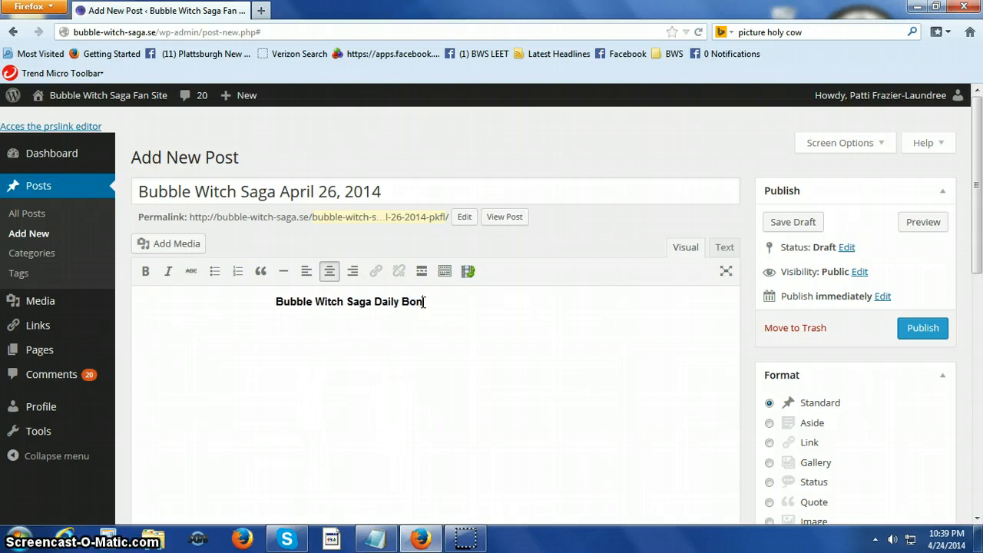
type("us A")
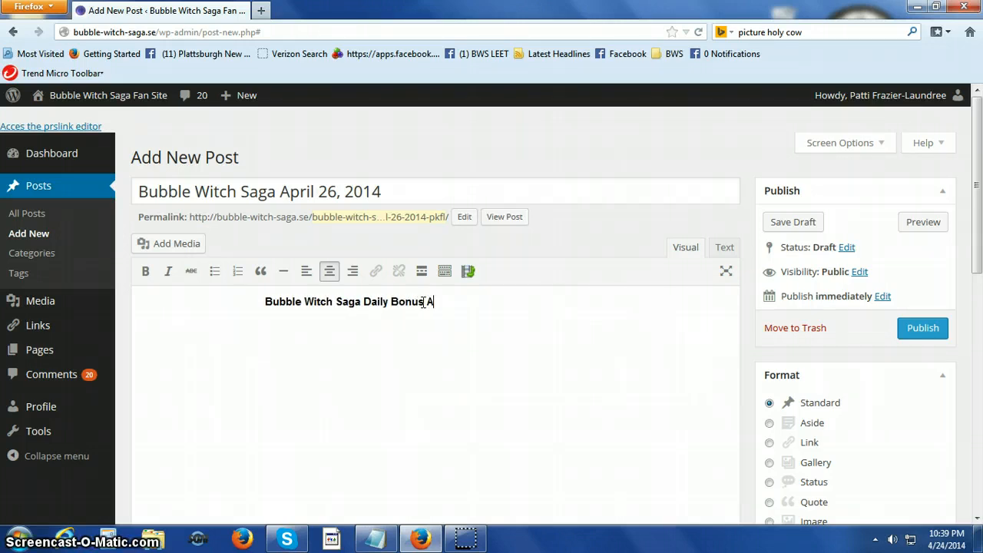
type("pril 2")
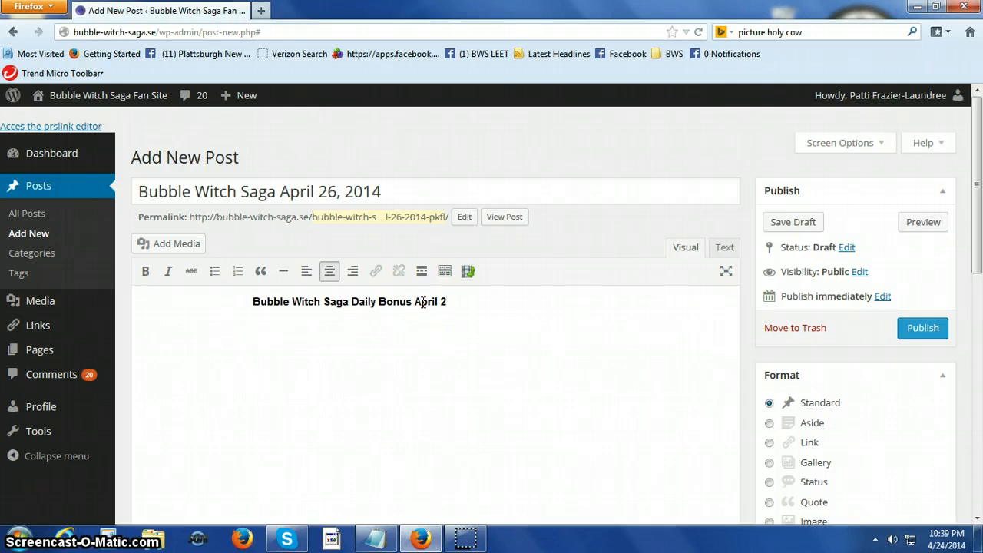
type("6,")
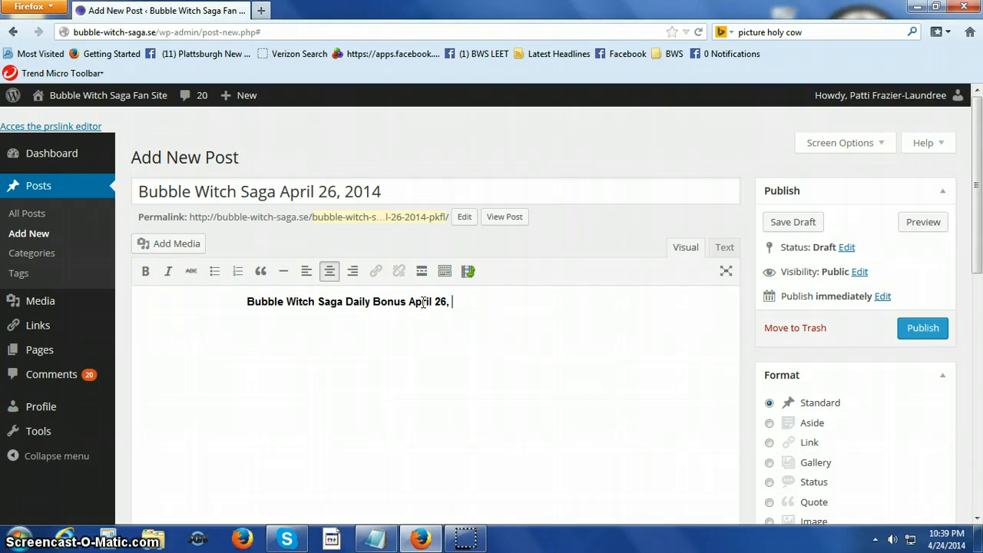
type(" 2014")
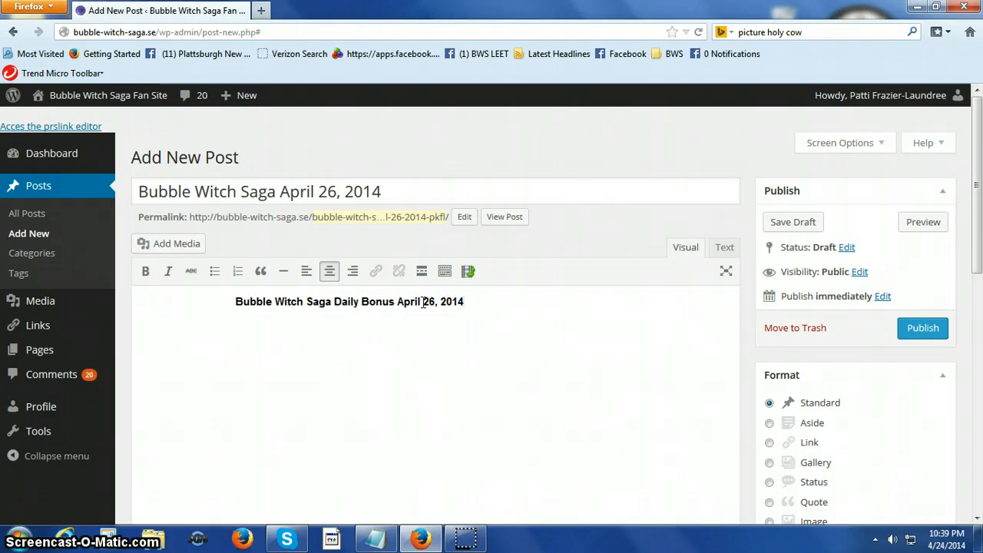
Add four line breaks below the body heading and centre the new empty line
left_click(487, 331)
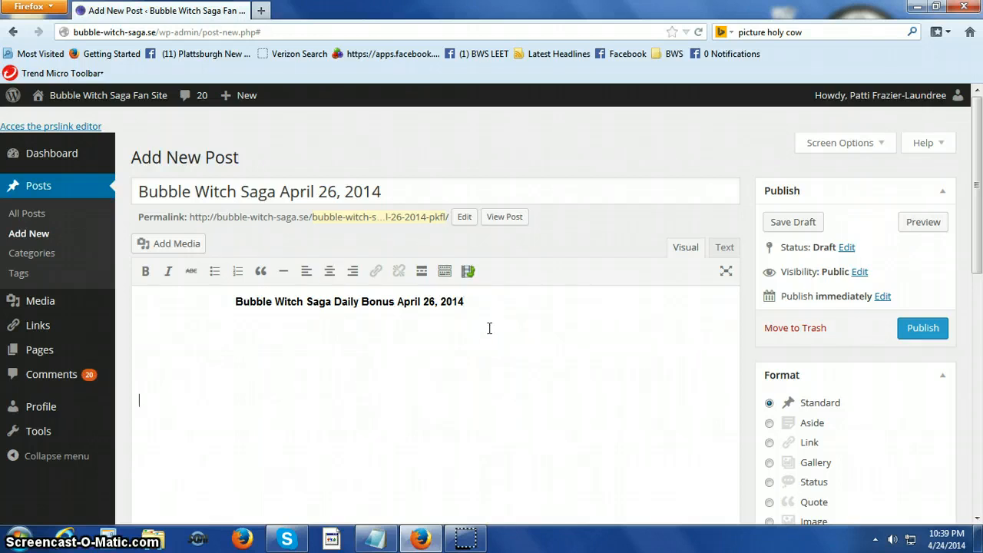
key("Return")
key("Return")
key("Return")
key("Return")
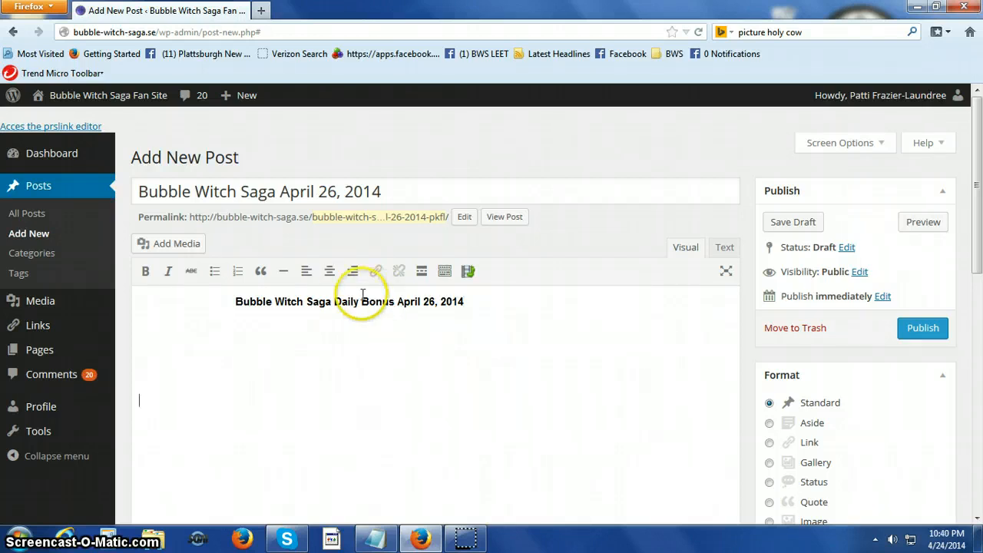
left_click(329, 271)
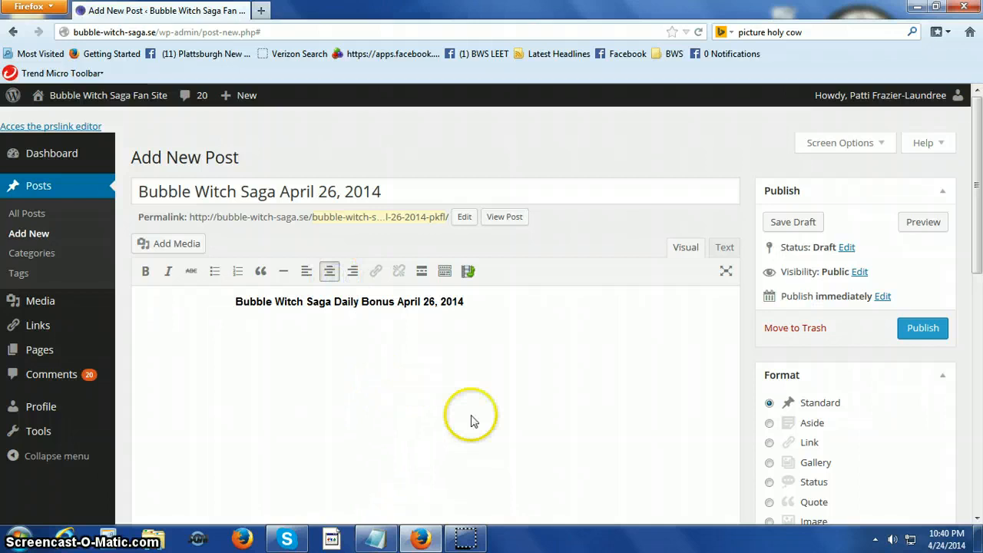
Assign the post to the Bubble Witch Saga category
scroll(781, 359, "down", 4)
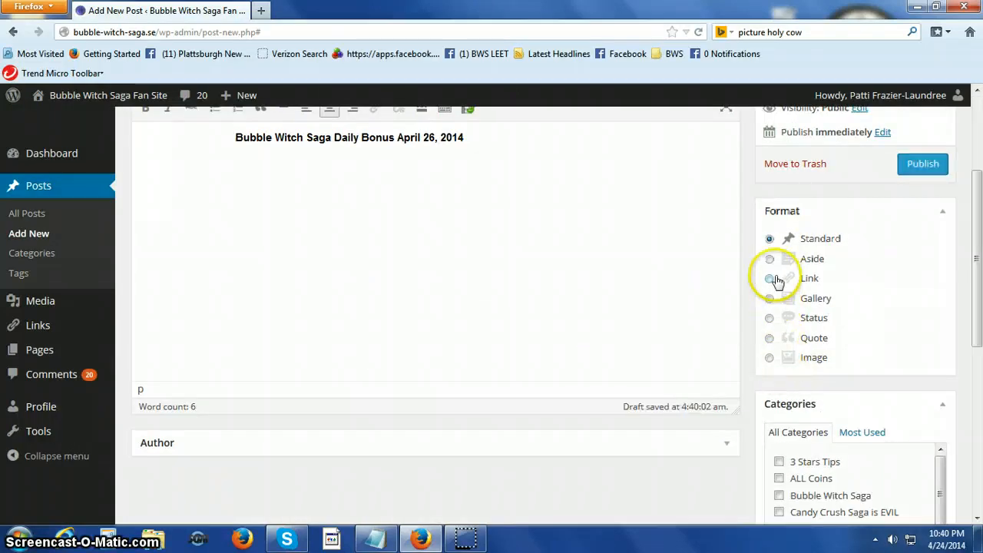
scroll(774, 284, "up", 2)
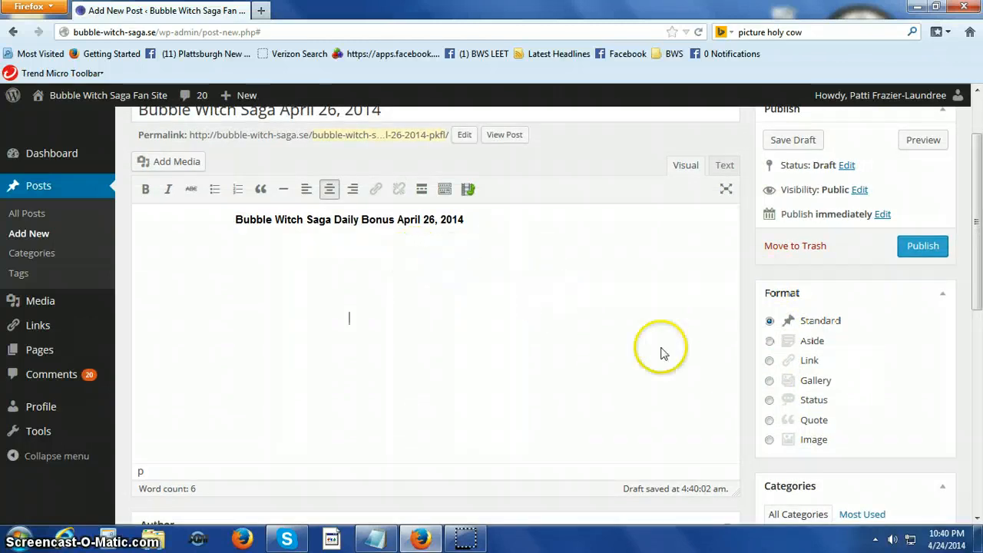
scroll(741, 384, "down", 4)
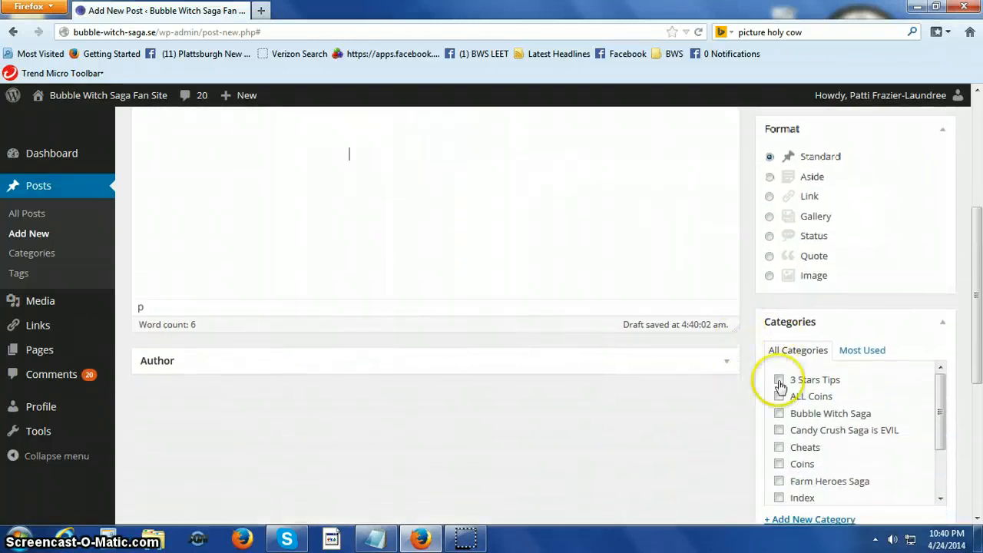
scroll(779, 377, "down", 1)
left_click(778, 377)
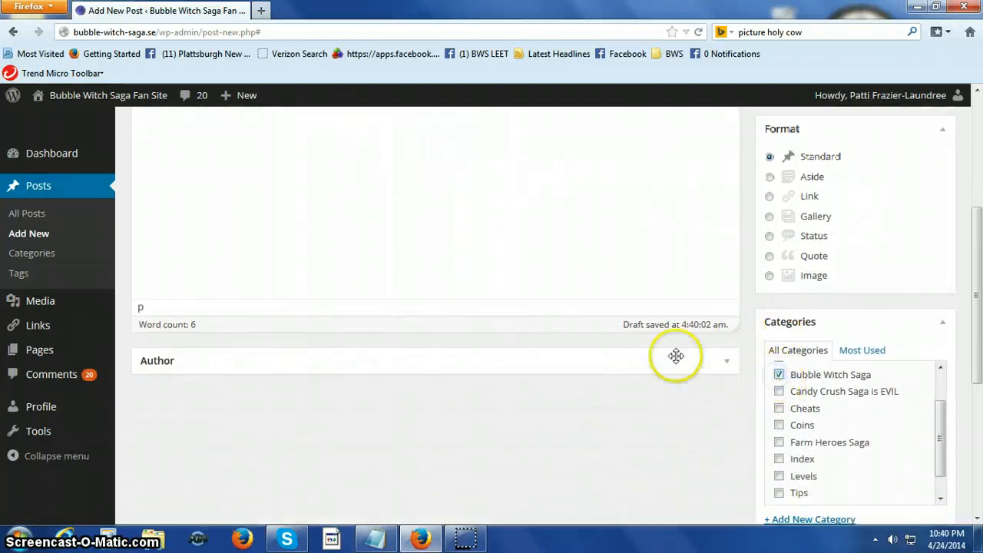
Add the tag "daily bonus" to the post
scroll(752, 389, "down", 4)
left_click(778, 443)
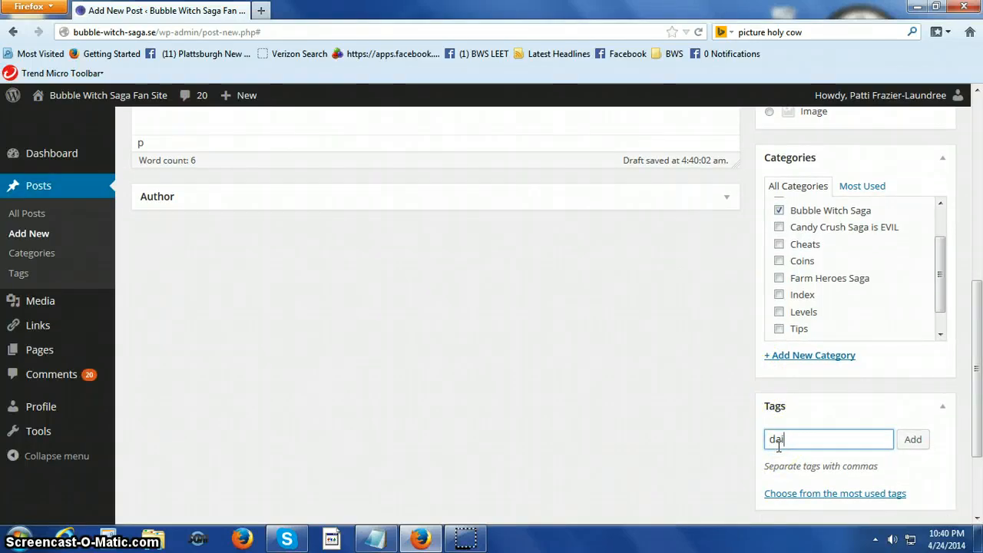
type("daily bonus")
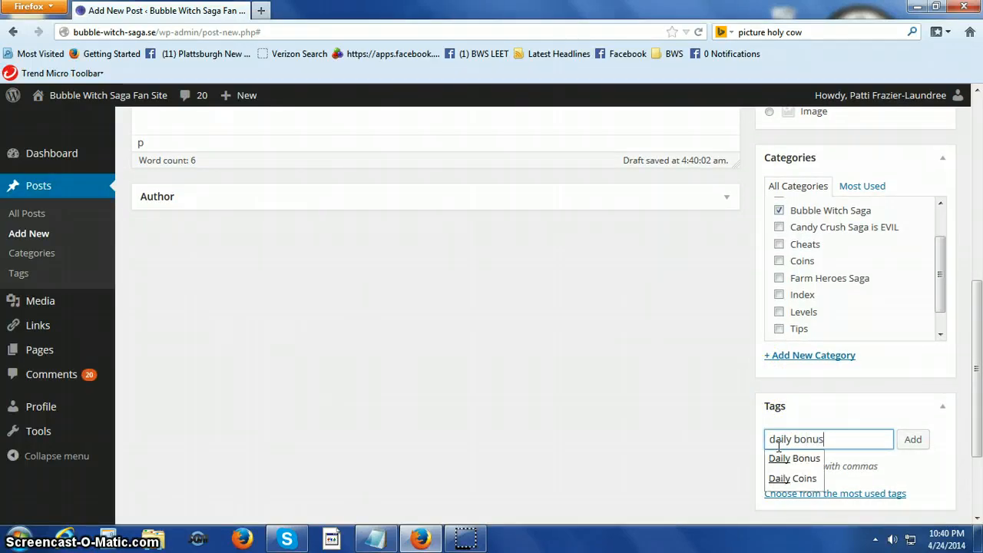
key("Return")
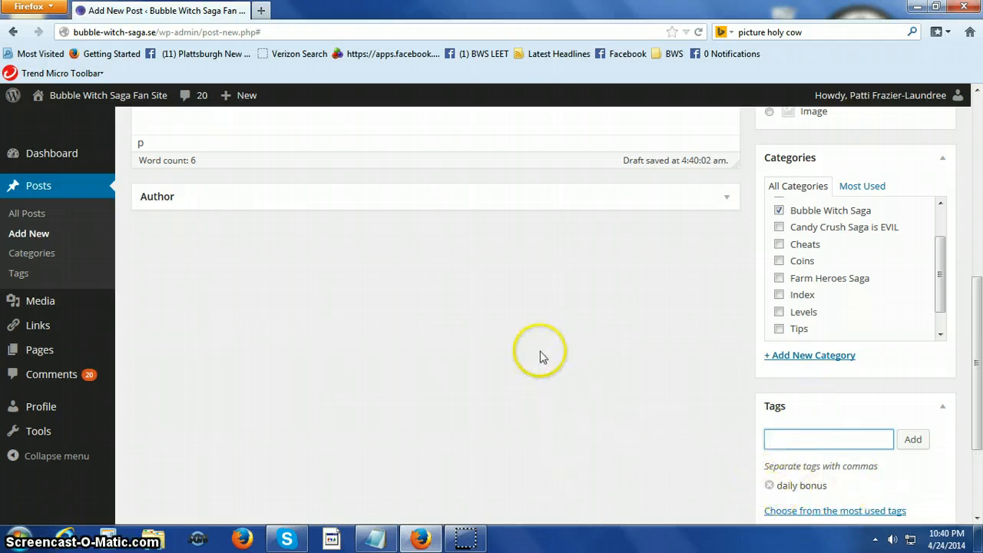
Insert three line breaks after the body heading "Bubble Witch Saga Daily Bonus April 26, 2014" and centre the new line
scroll(504, 316, "up", 10)
left_click(489, 312)
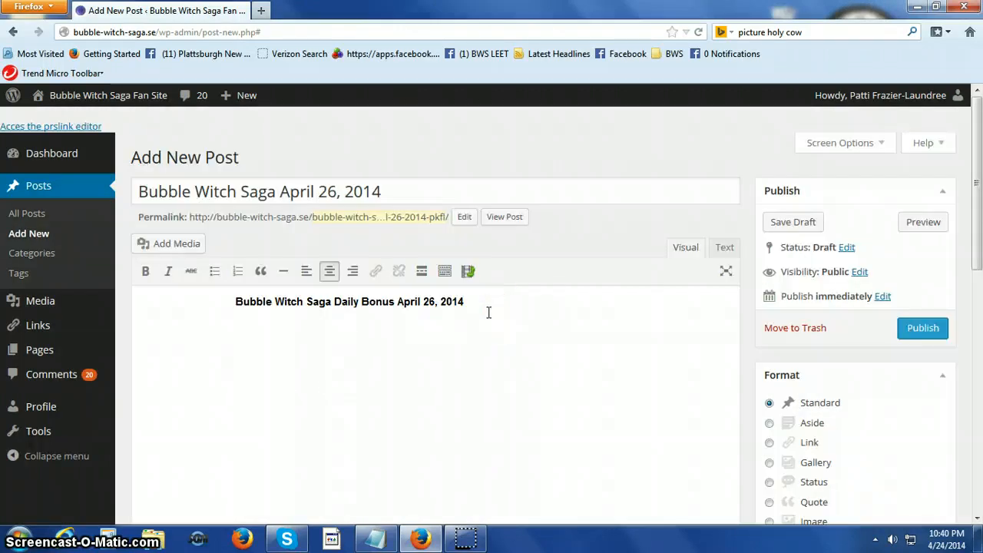
key("Return")
key("Return")
key("Return")
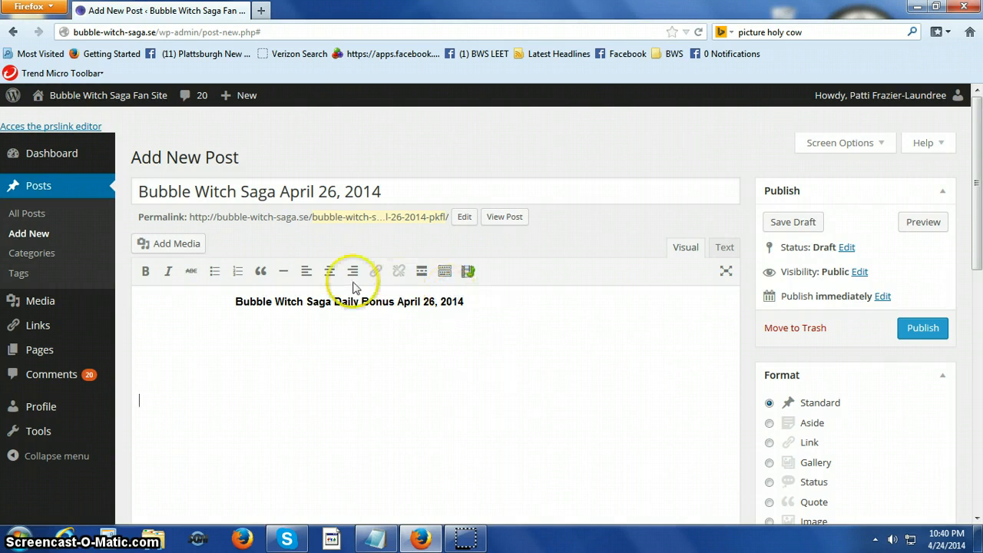
left_click(328, 271)
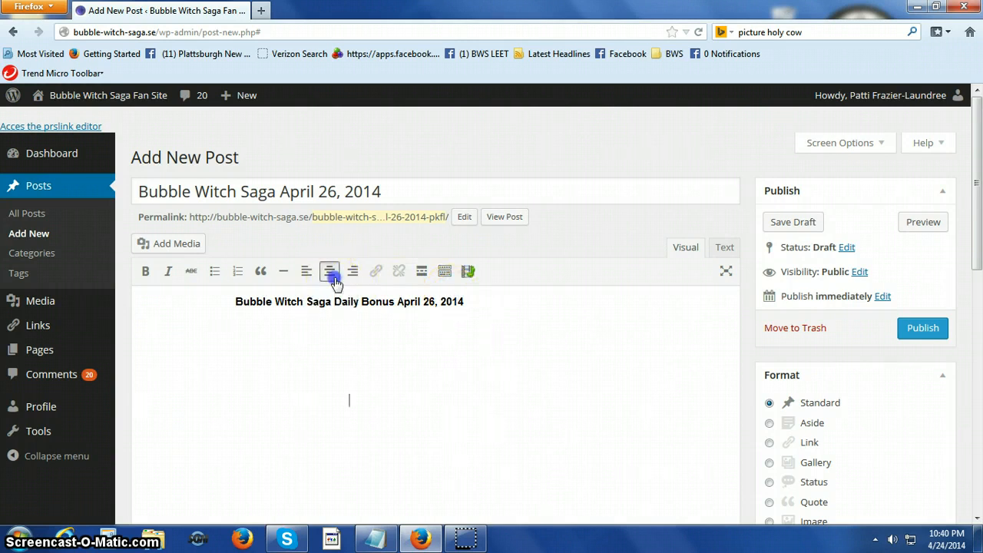
Paste the copied bonus list into the post body on the centred line below the heading
right_click(351, 402)
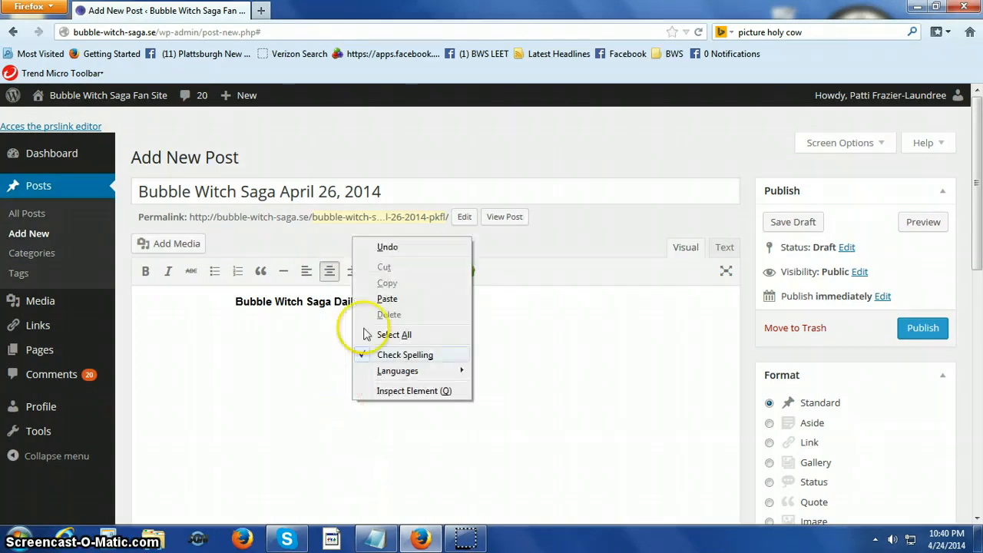
left_click(371, 302)
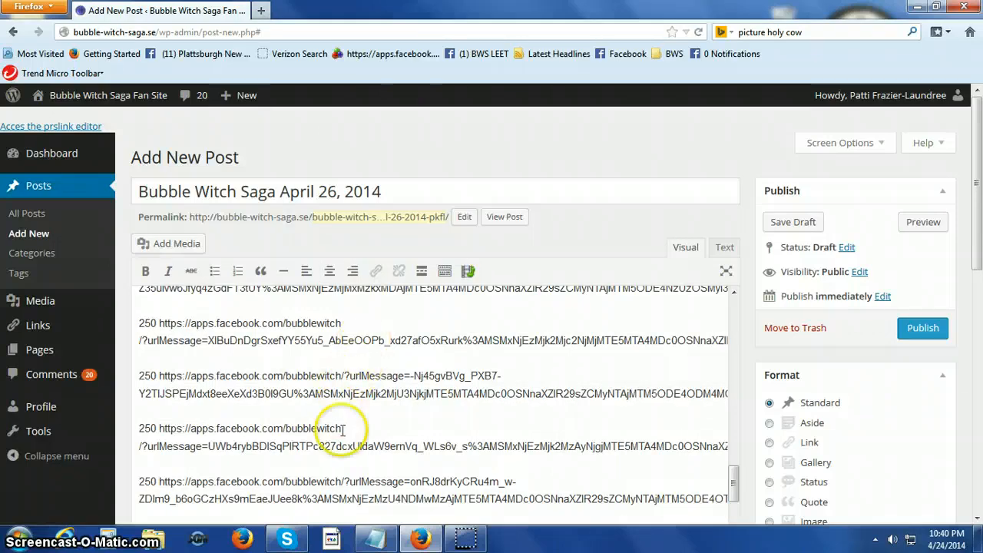
scroll(356, 418, "up", 5)
scroll(356, 418, "up", 10)
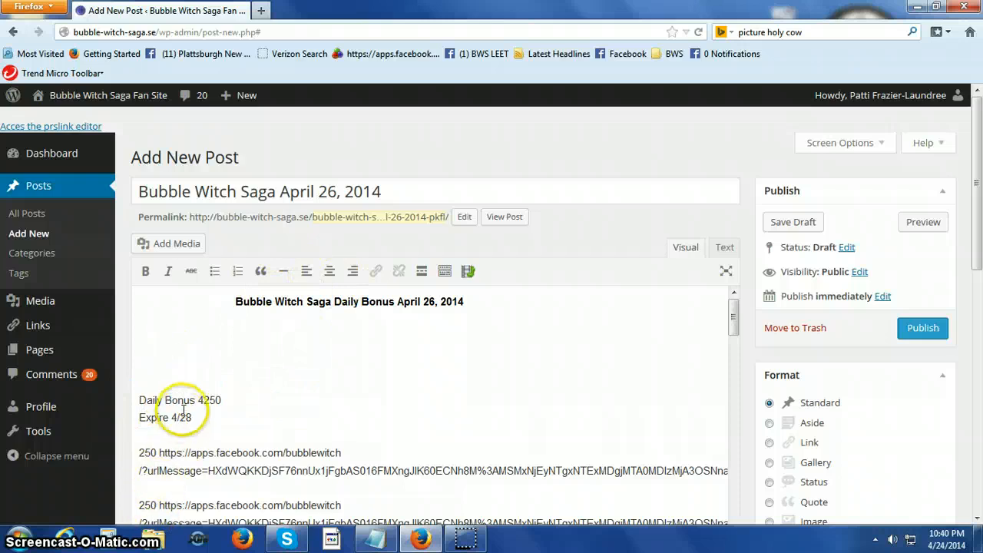
Make the lines "Daily Bonus 4250" and "Expire 4/28" bold and centre them
scroll(183, 420, "down", 5)
scroll(153, 411, "up", 5)
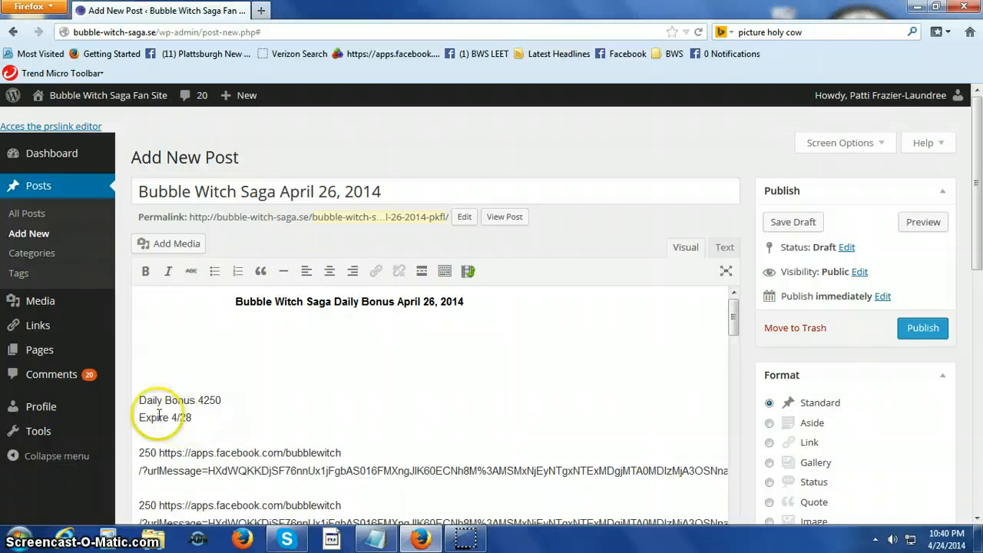
left_click(141, 401)
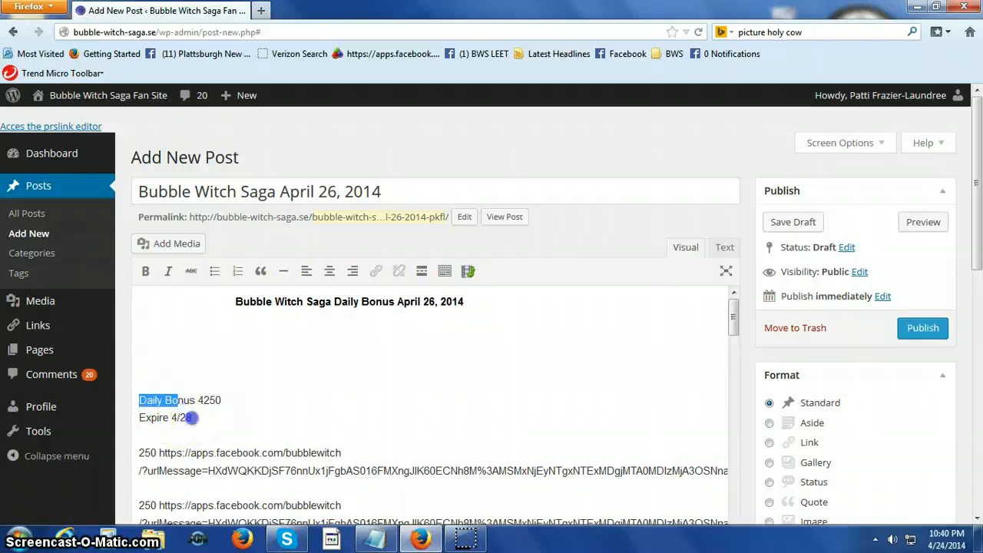
left_click_drag(189, 417, 195, 420)
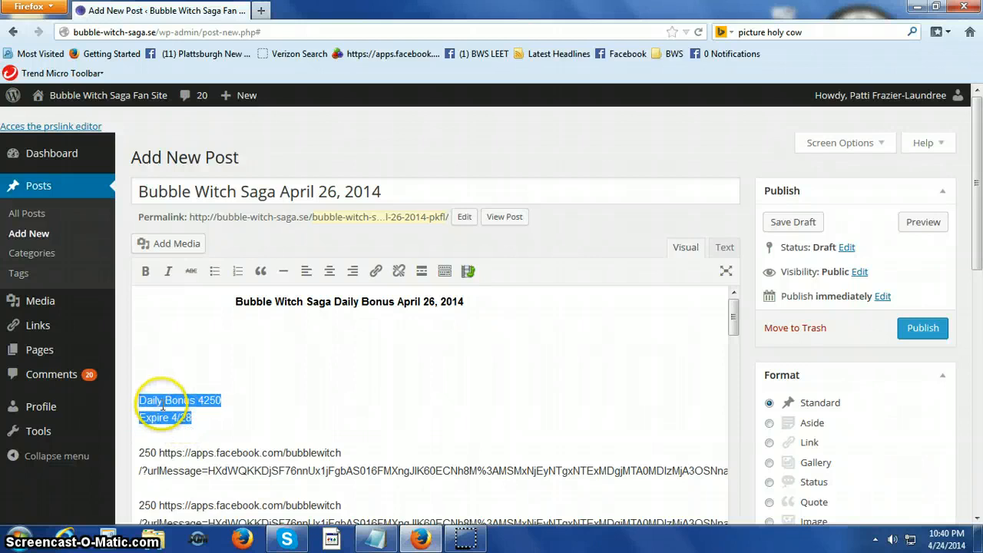
left_click(146, 273)
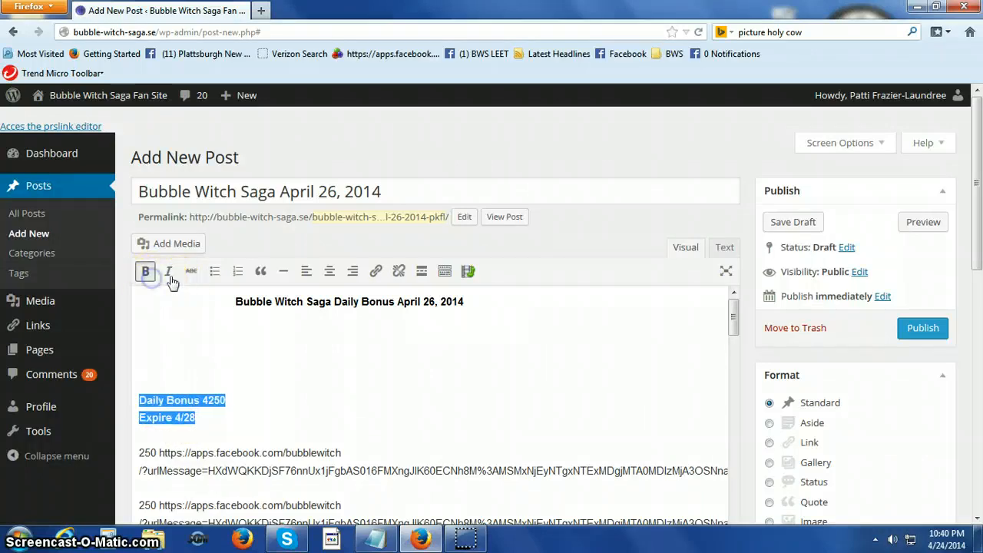
left_click(328, 271)
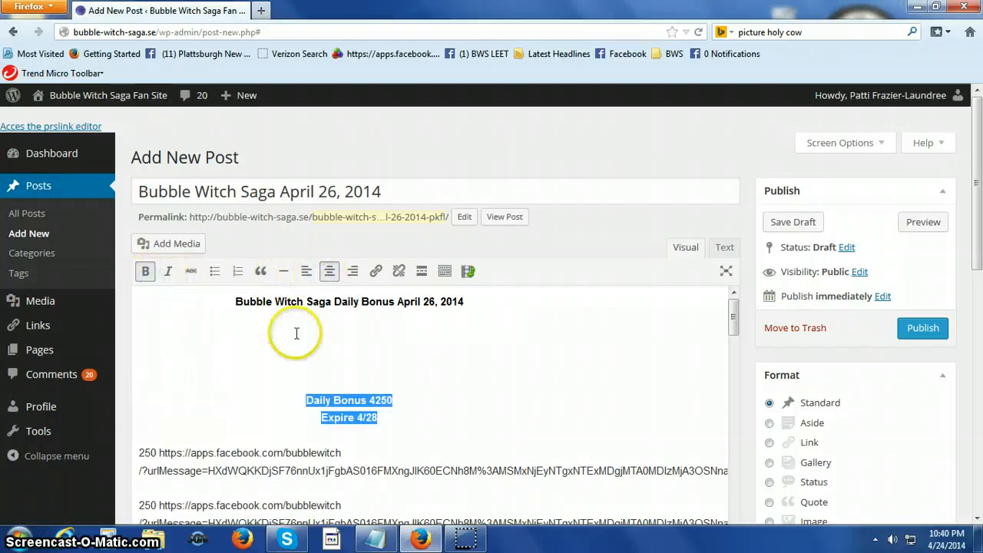
left_click(328, 384)
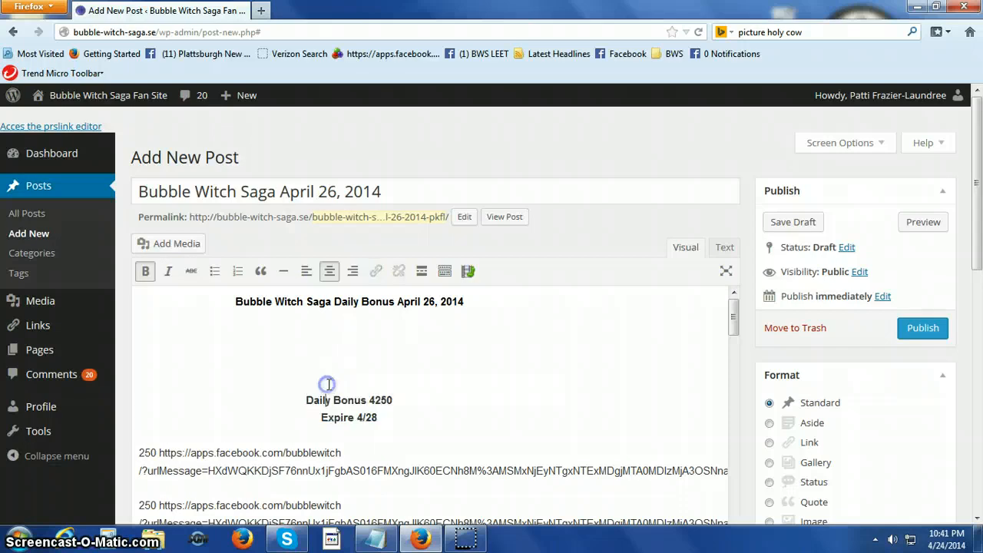
left_click(258, 370)
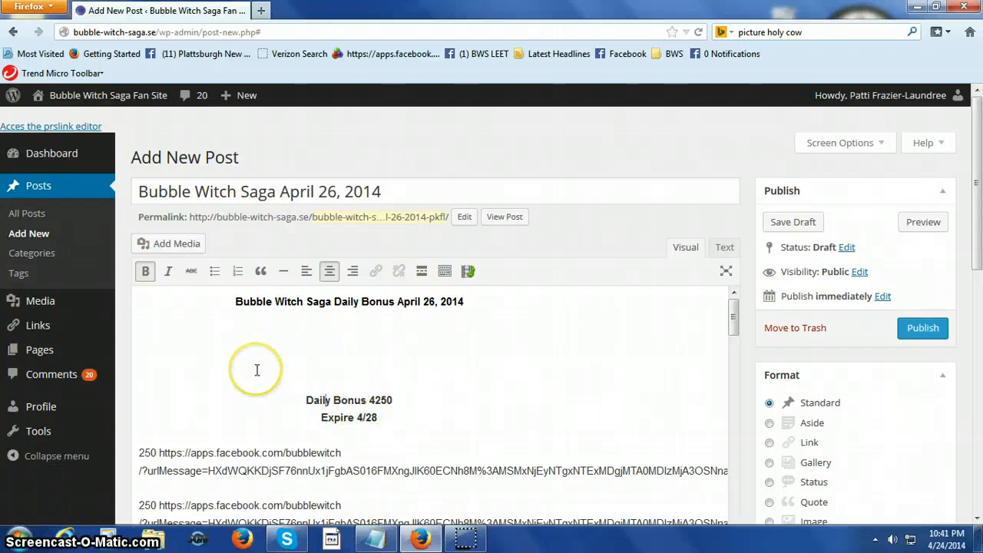
Cut the complete Facebook URL after the first "250" entry, leaving only the number on that line
scroll(257, 370, "down", 2)
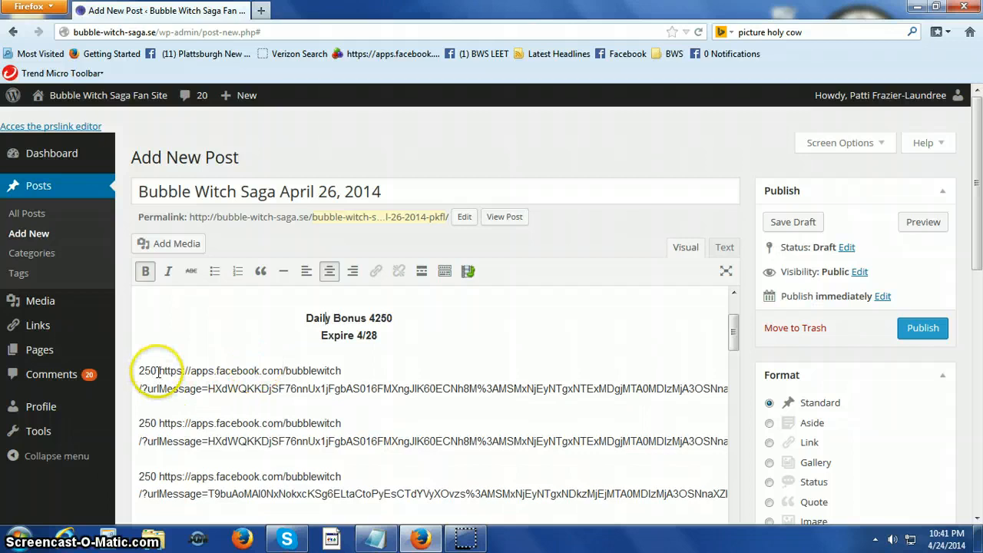
left_click_drag(158, 372, 256, 389)
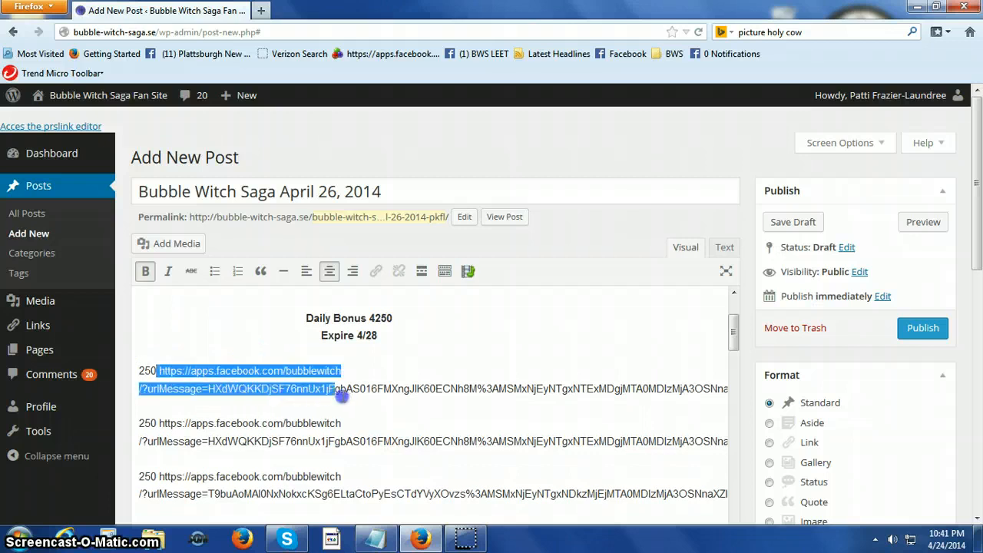
left_click_drag(577, 407, 648, 394)
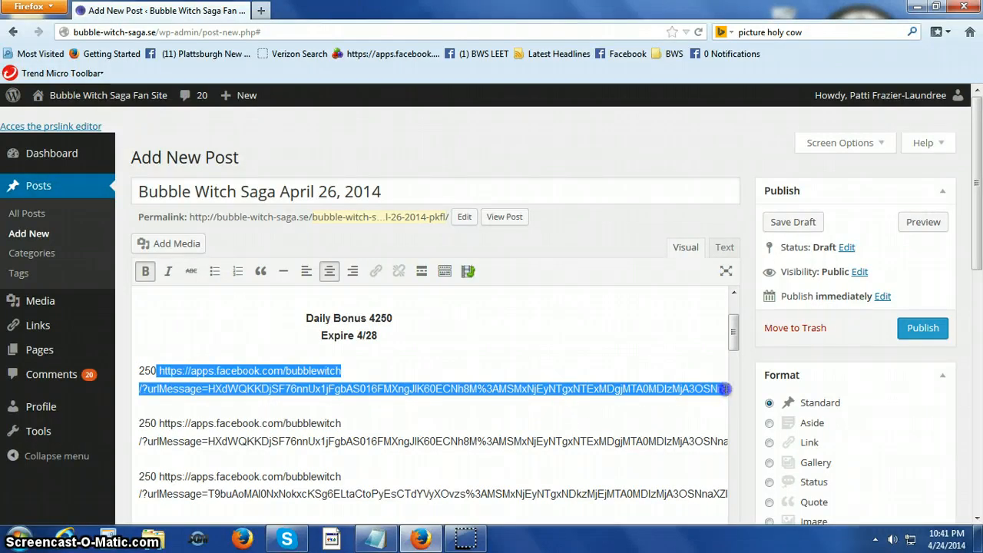
left_click_drag(722, 388, 751, 391)
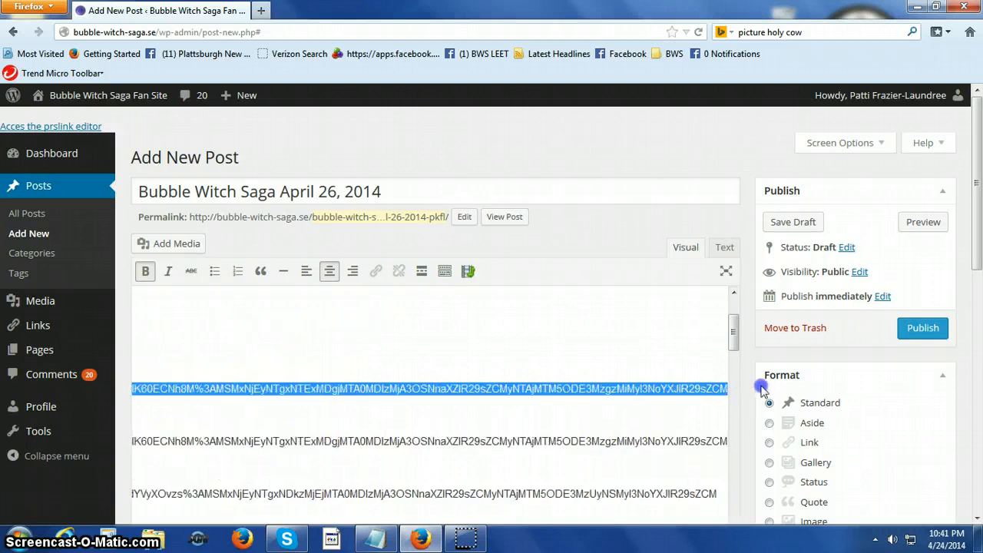
right_click(622, 390)
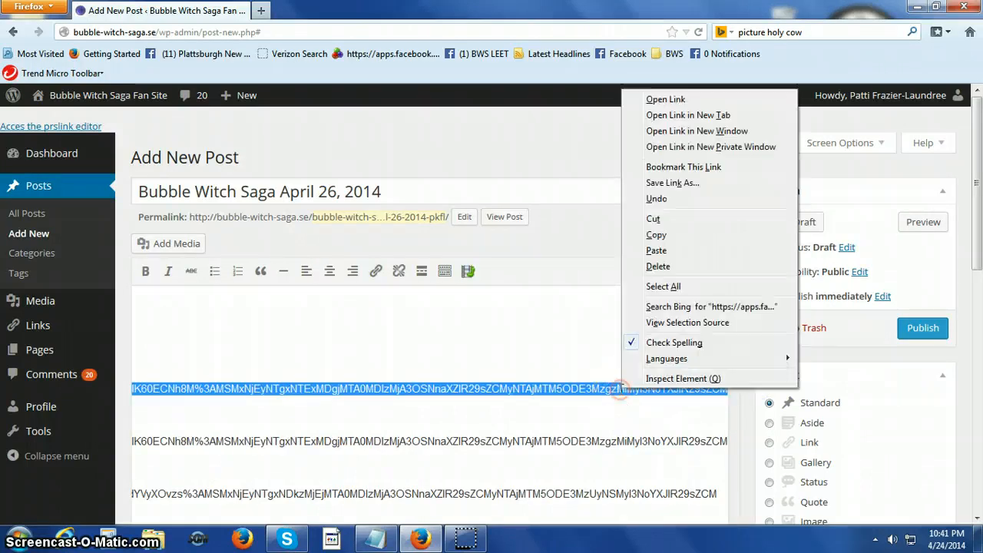
left_click(662, 222)
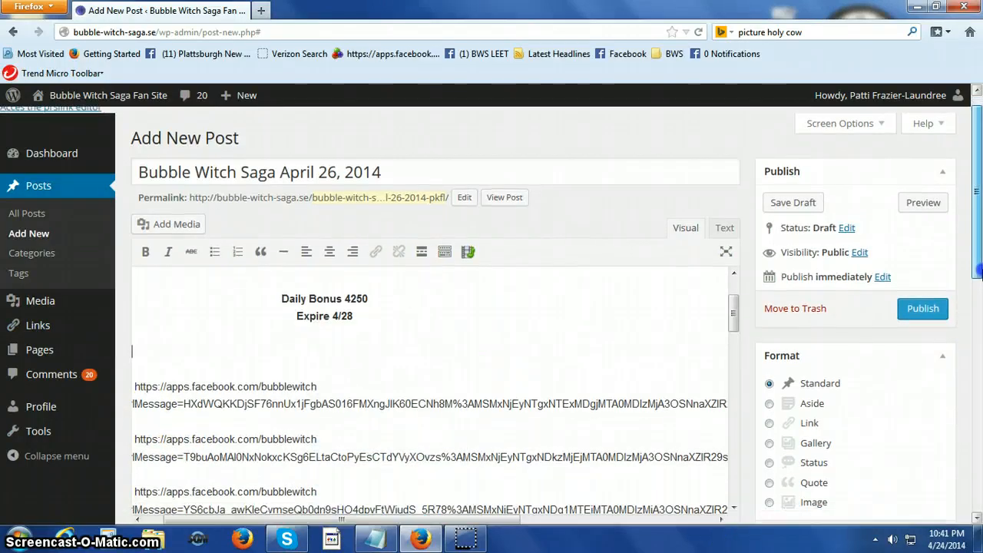
Link the first "250" to the cut URL and set the link to open in a new window/tab
scroll(971, 261, "down", 1)
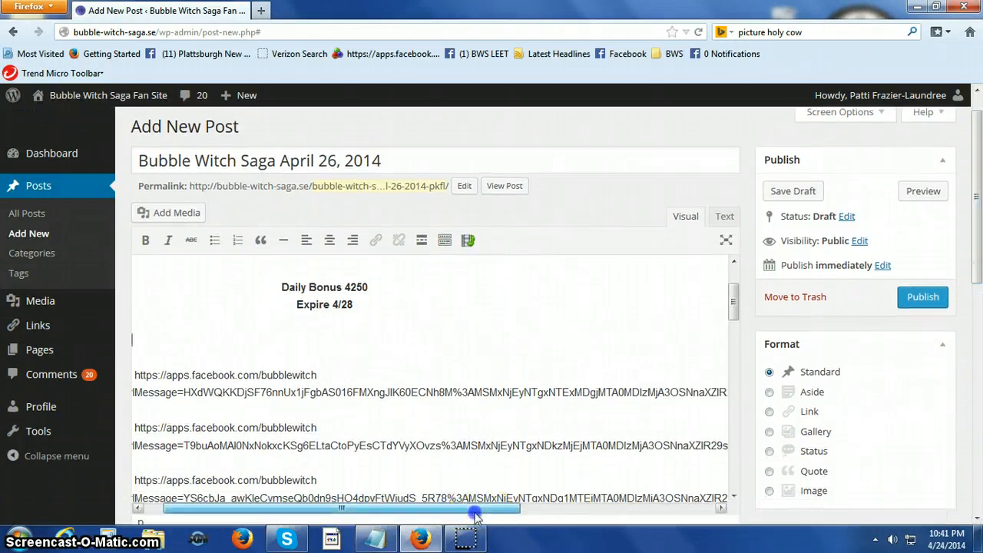
left_click_drag(487, 516, 462, 516)
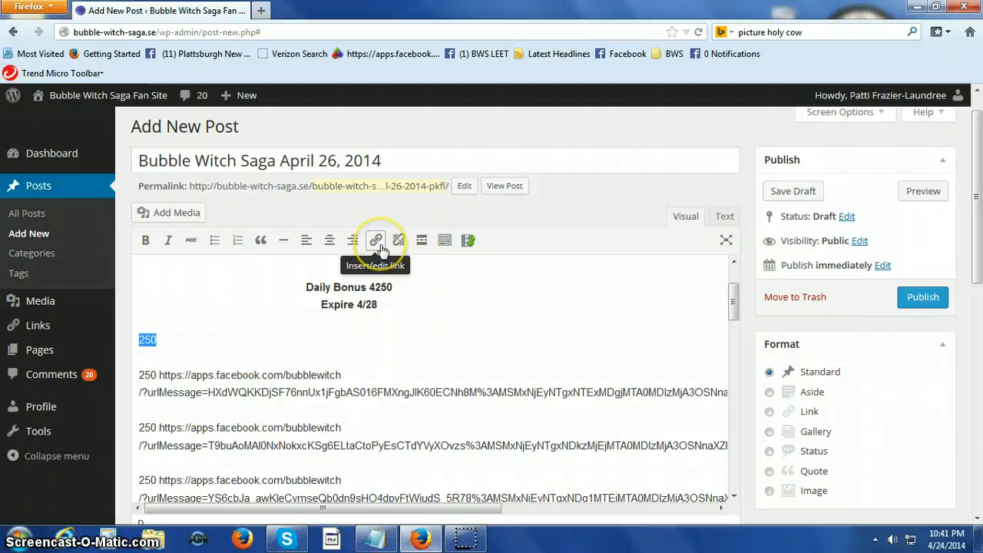
left_click(376, 240)
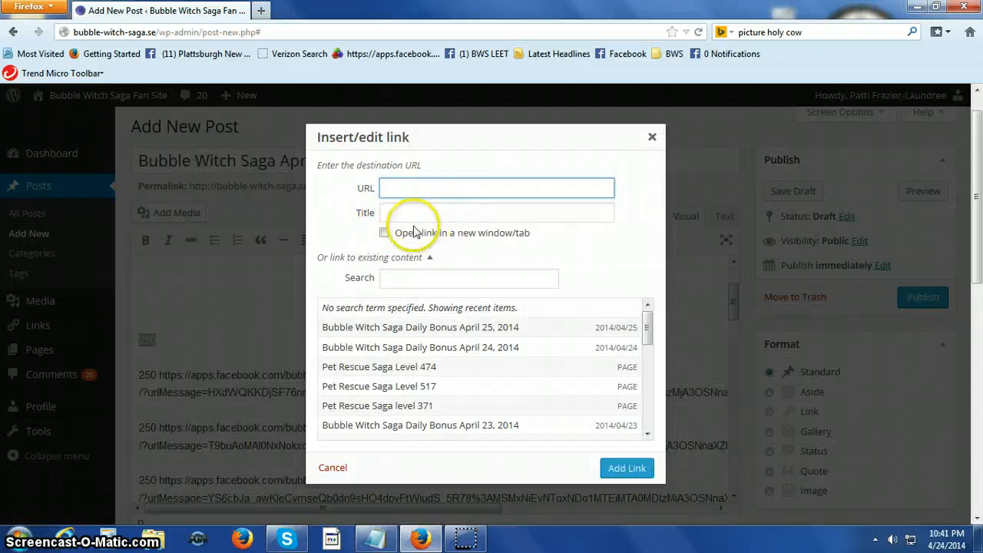
right_click(387, 192)
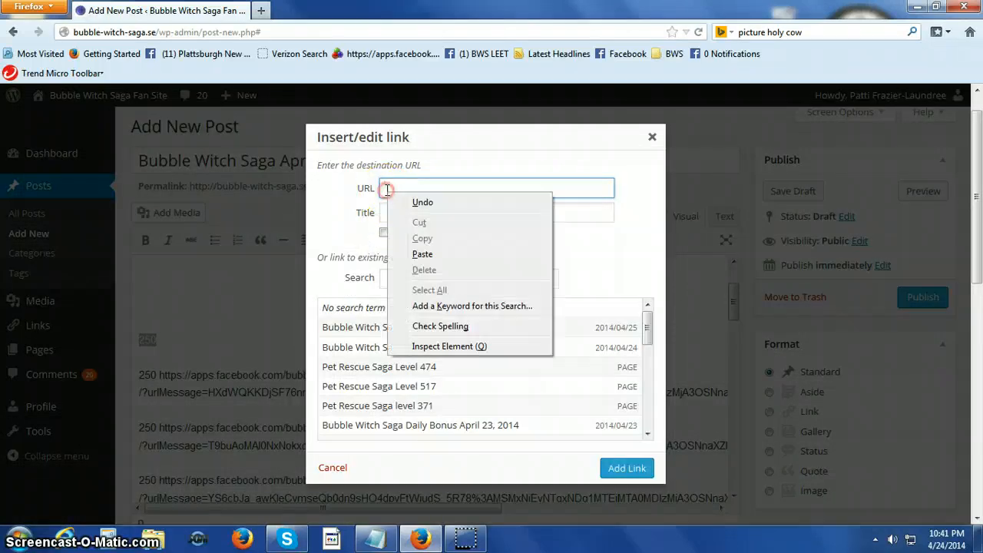
left_click(422, 255)
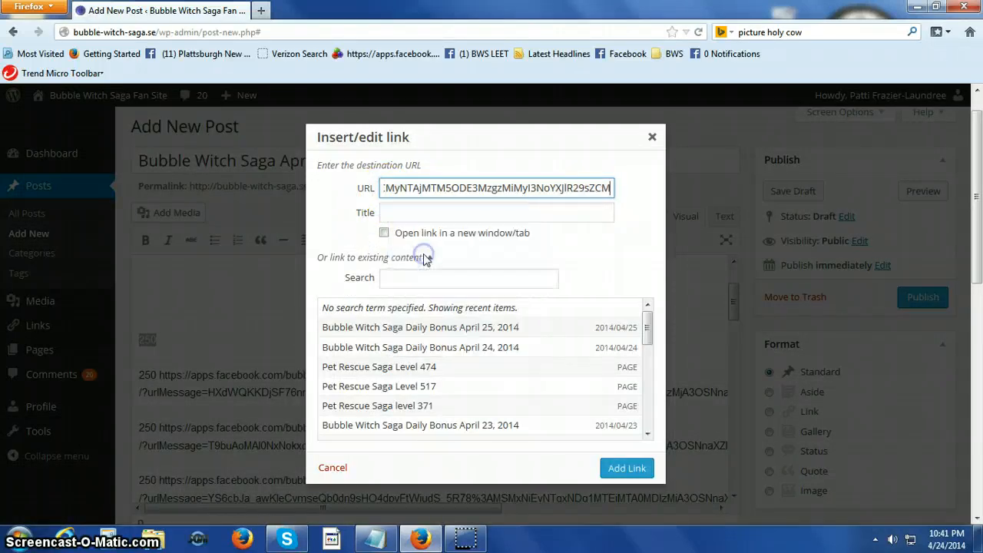
left_click(383, 234)
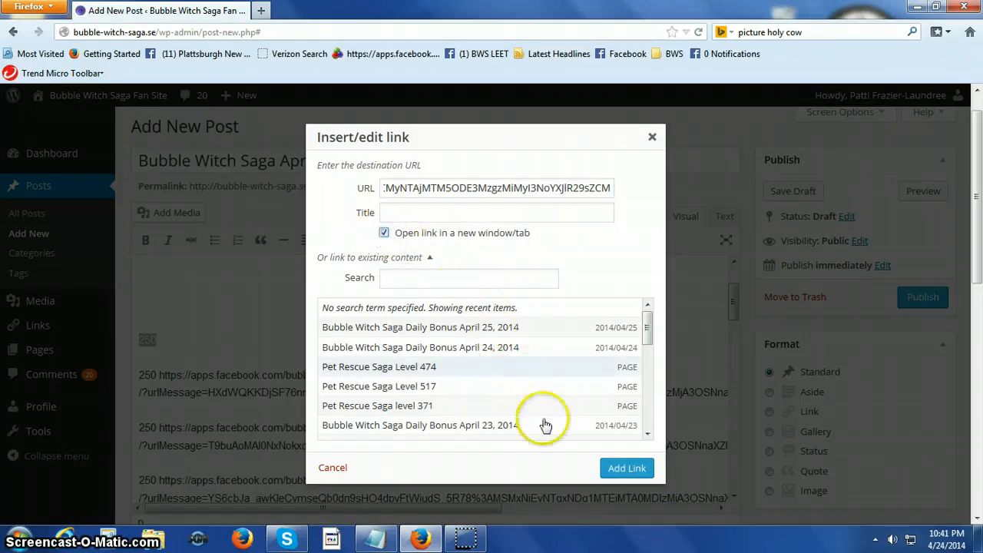
left_click(622, 468)
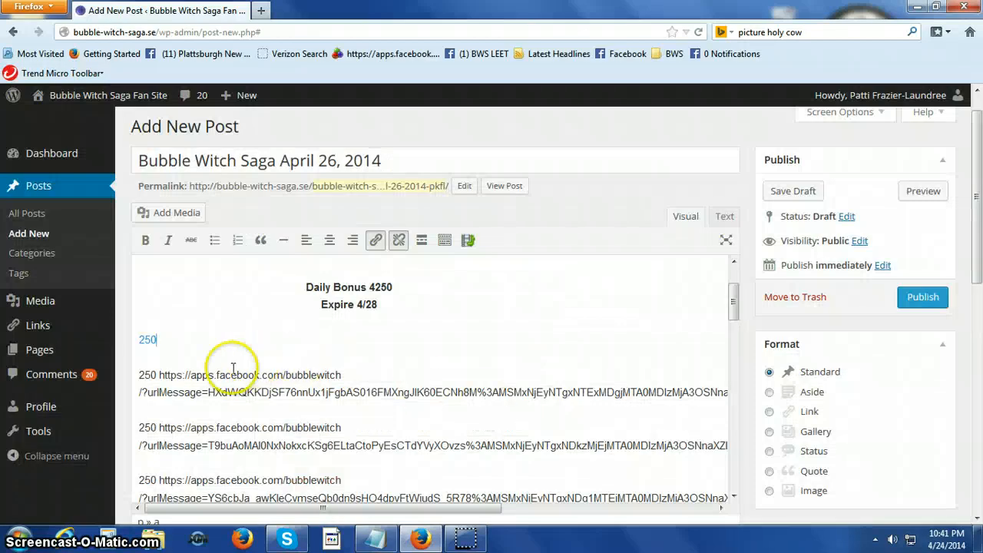
Cut the complete Facebook URL after the second "250" entry
left_click_drag(159, 376, 755, 398)
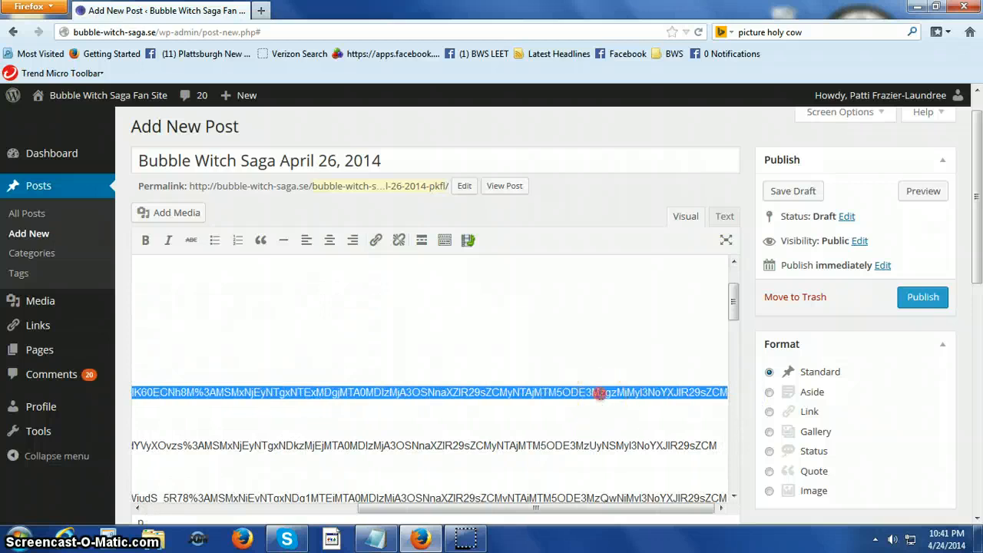
right_click(599, 392)
left_click(634, 221)
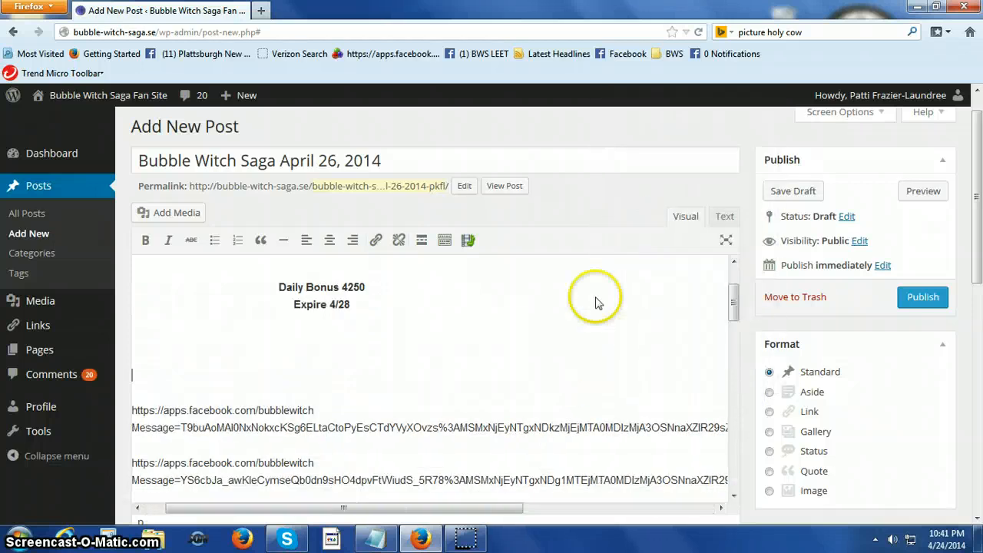
left_click_drag(379, 507, 256, 507)
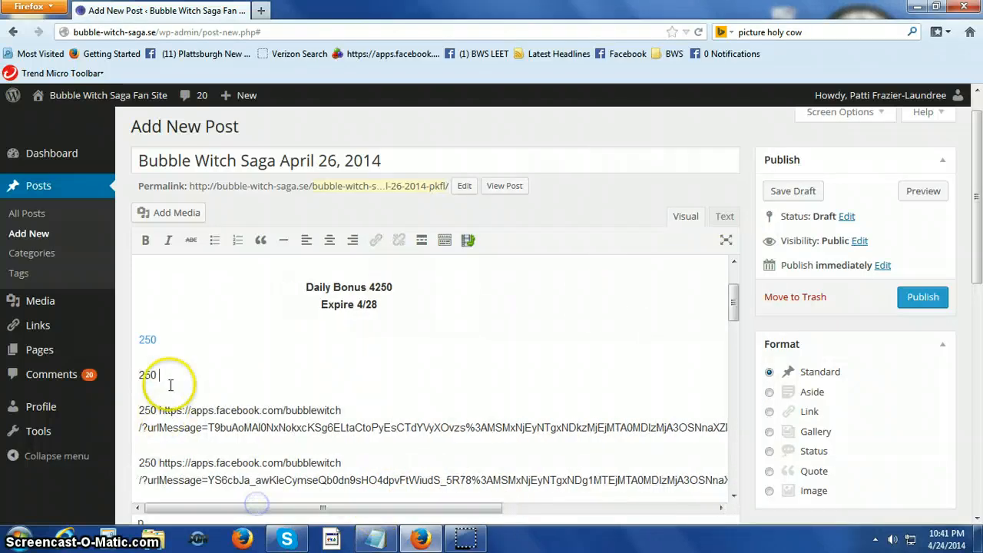
left_click(376, 240)
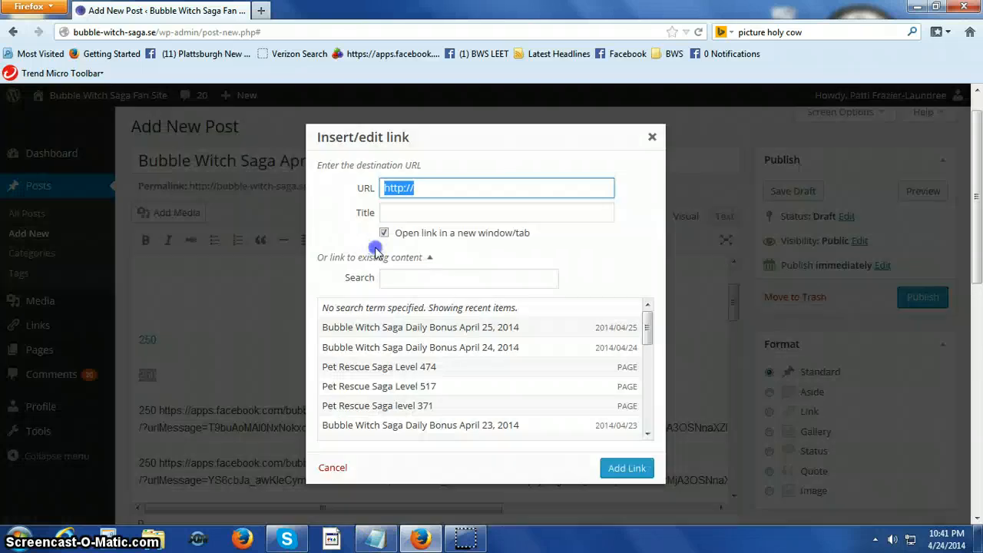
key("BackSpace")
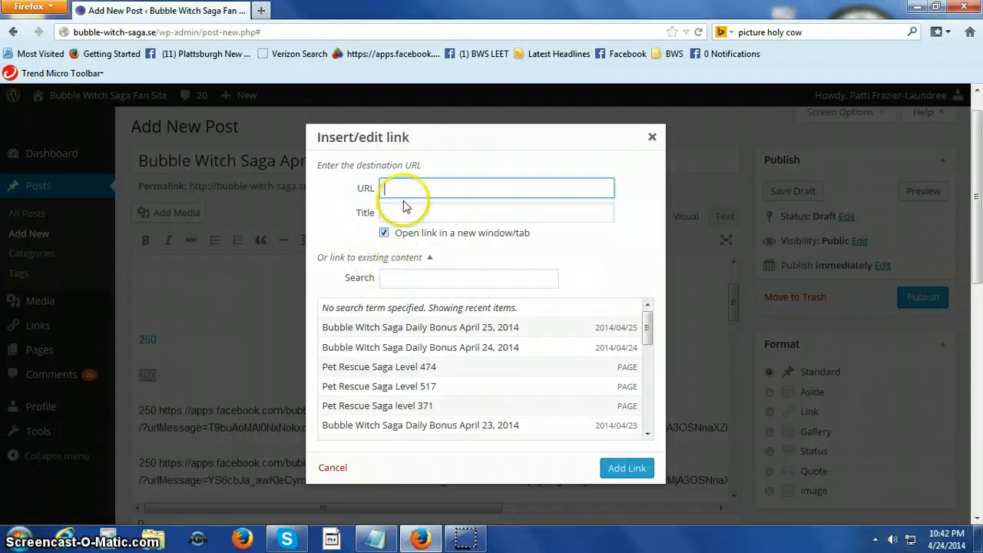
right_click(391, 188)
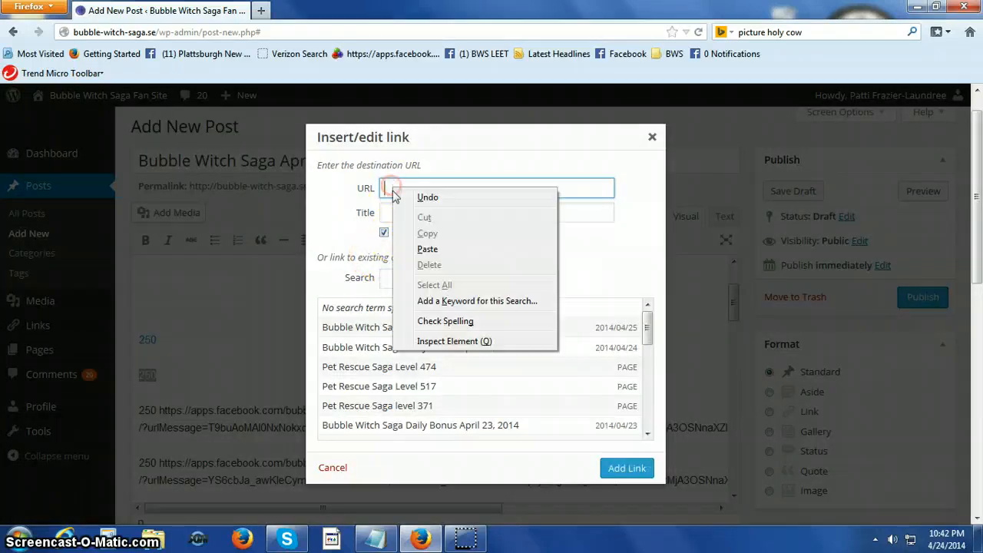
left_click(428, 249)
left_click(622, 467)
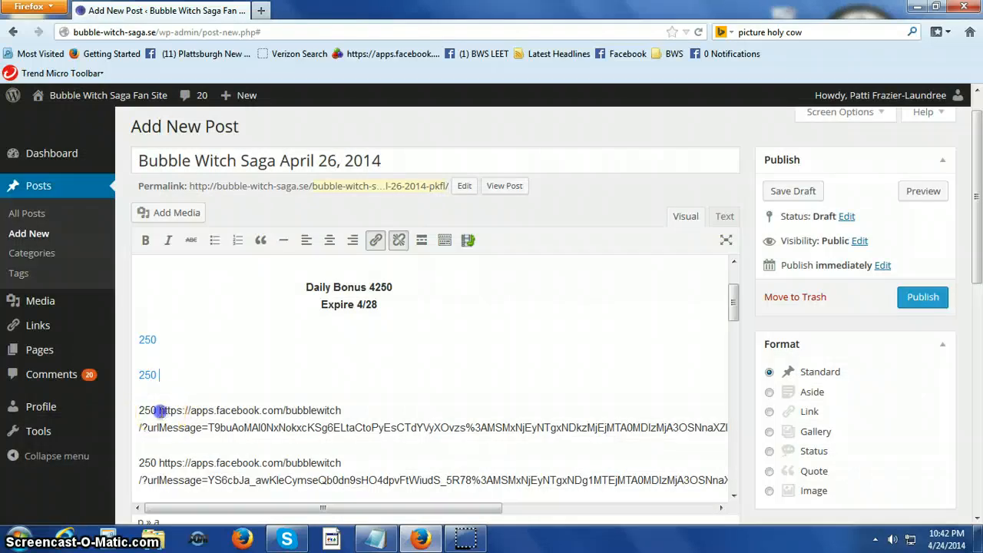
Cut the complete Facebook URL after the third "250" entry
left_click_drag(158, 411, 566, 449)
left_click_drag(720, 435, 744, 432)
right_click(668, 428)
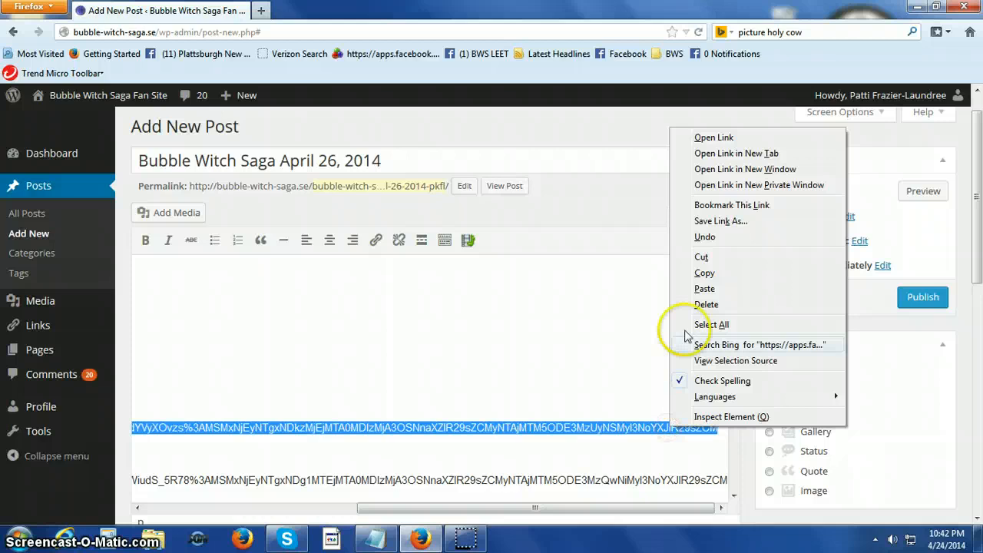
left_click(712, 259)
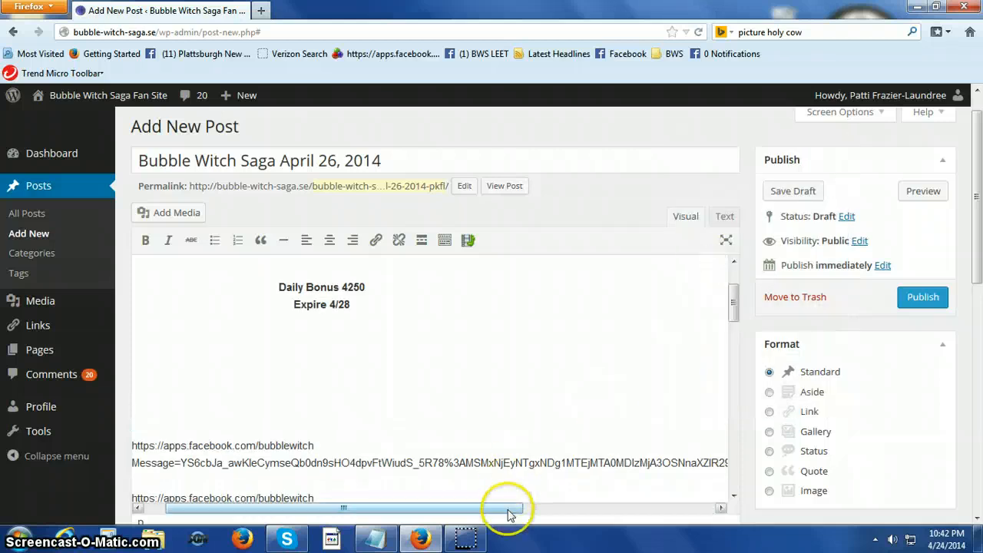
left_click_drag(511, 510, 390, 502)
left_click(159, 409)
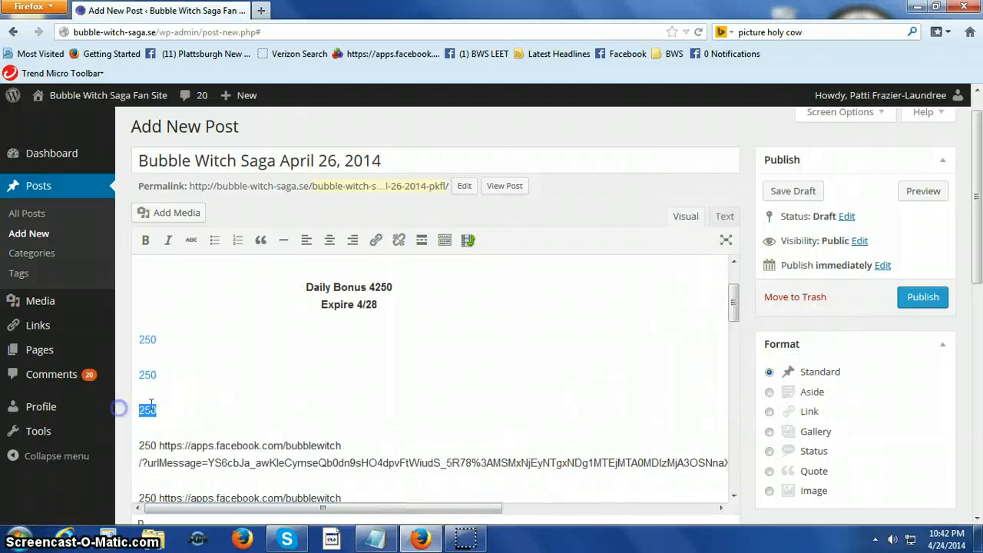
left_click(376, 240)
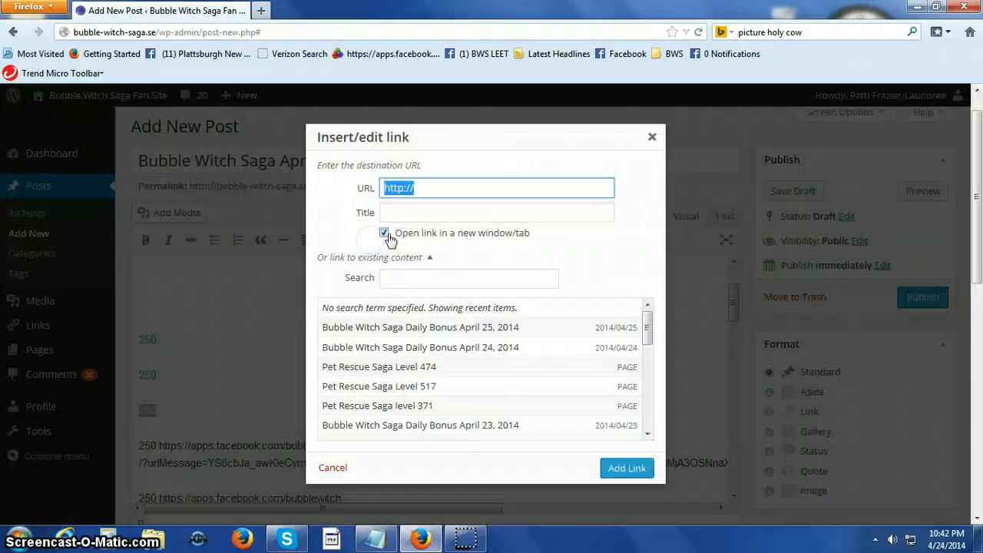
key("BackSpace")
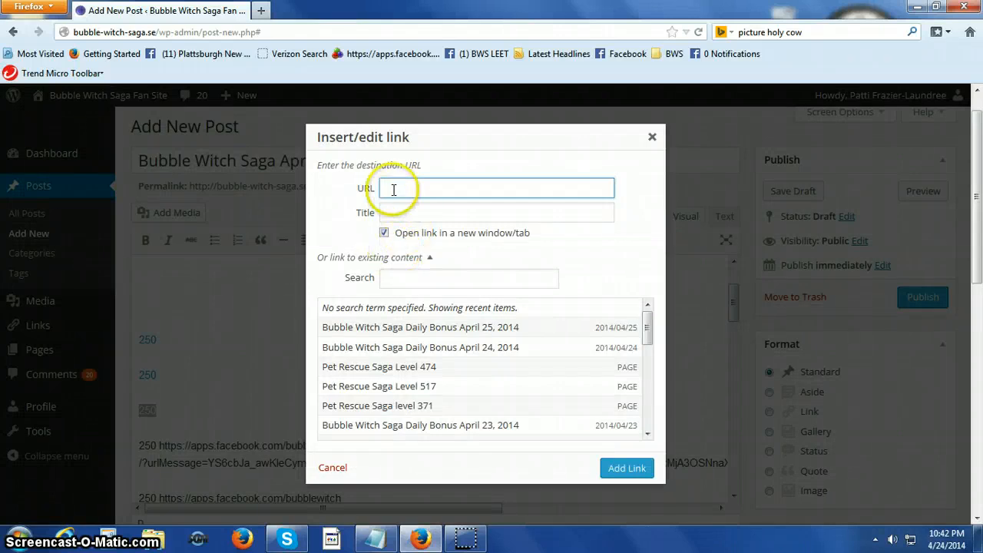
right_click(393, 190)
left_click(449, 256)
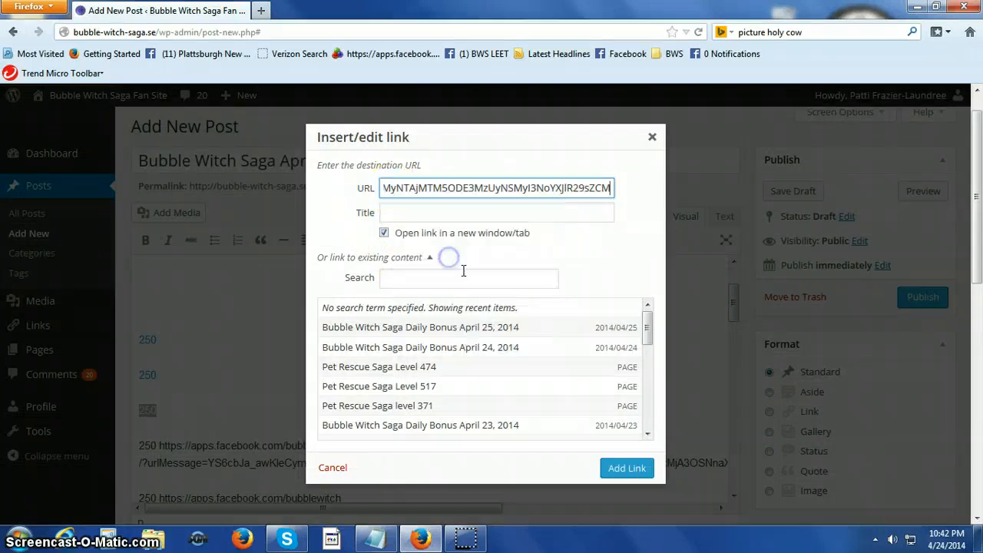
left_click(623, 468)
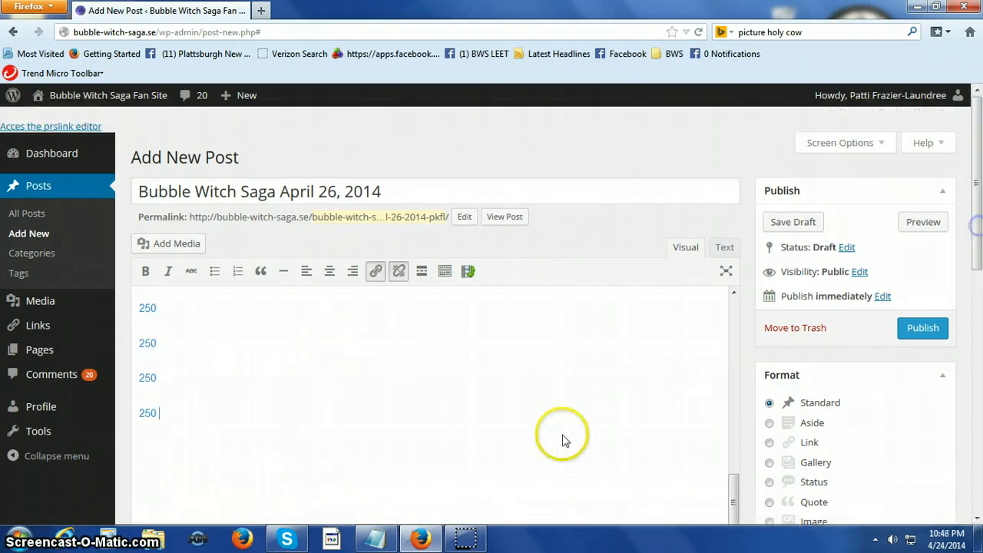
Show the post's HTML source and delete the blank lines between the first three 250 link entries
scroll(563, 439, "up", 5)
scroll(569, 416, "up", 5)
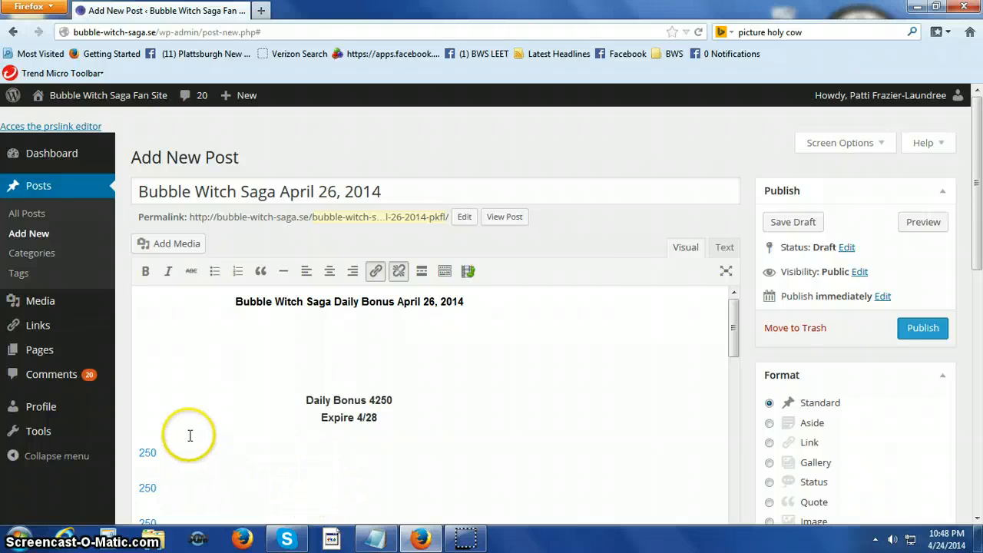
left_click(725, 247)
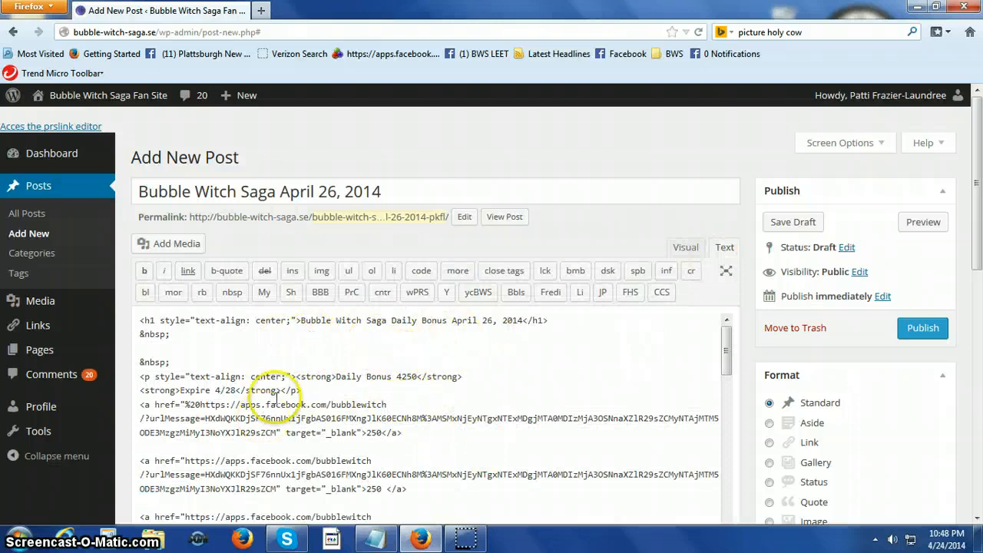
scroll(258, 400, "down", 1)
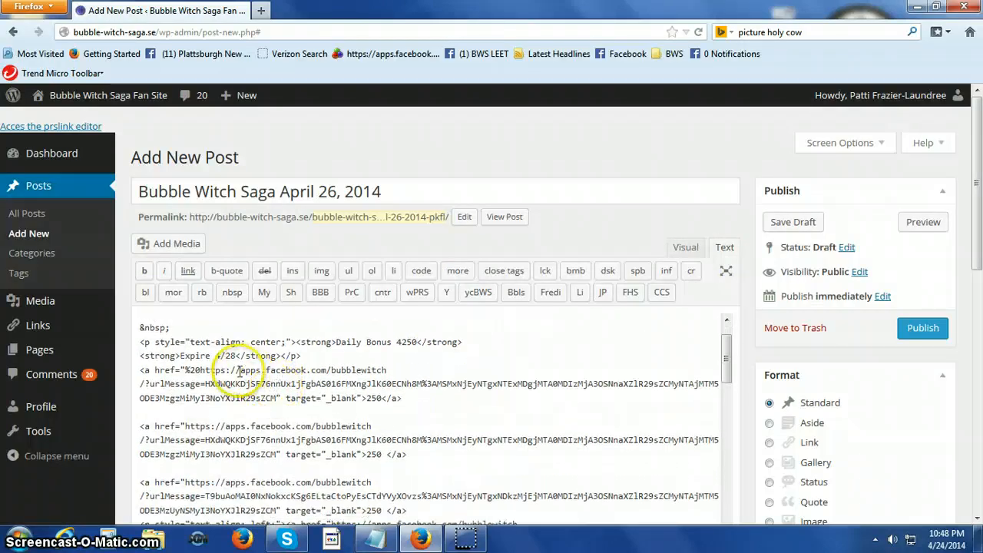
left_click(149, 413)
scroll(537, 407, "down", 1)
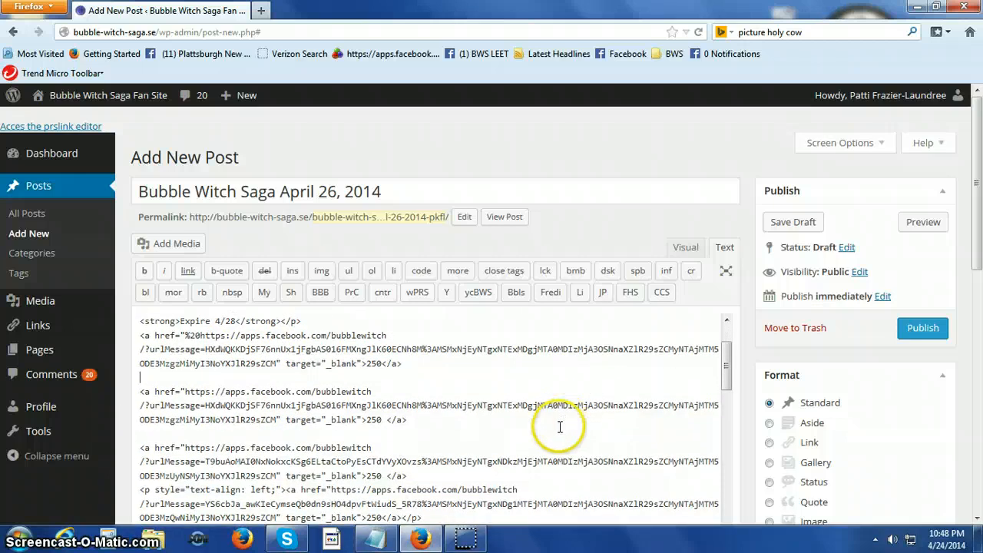
key("Delete")
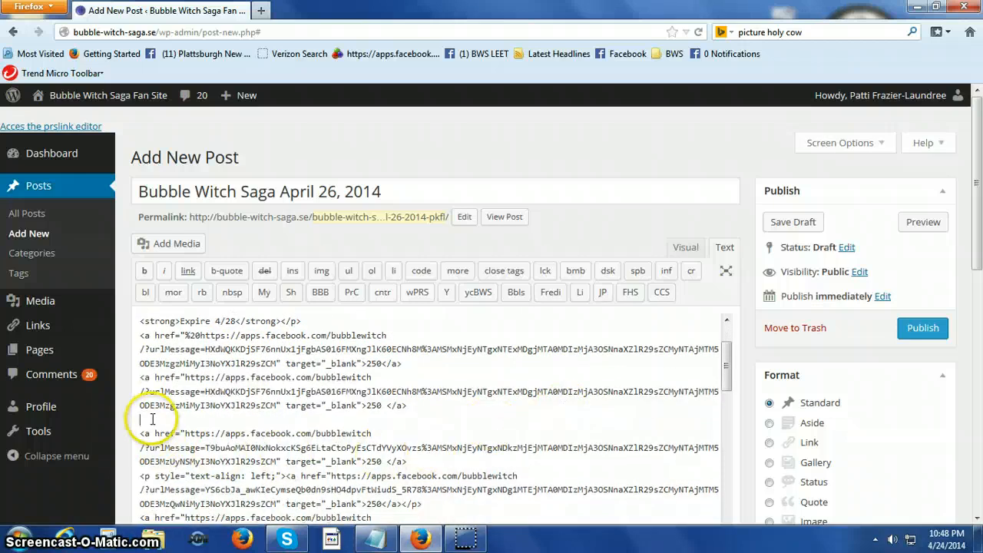
key("Delete")
Delete the blank lines between the fifth and ninth 250 link entries in the HTML source
scroll(150, 446, "down", 2)
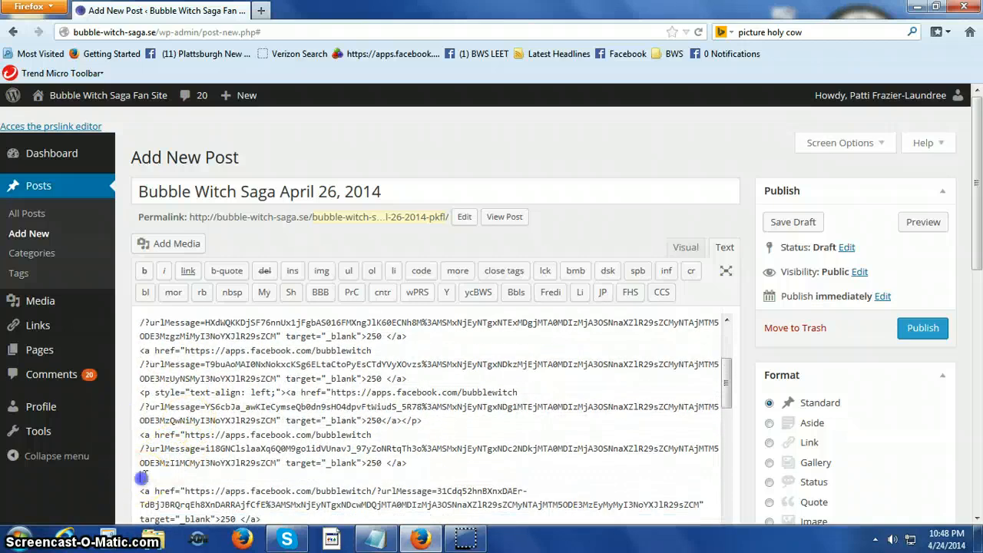
key("Delete")
scroll(145, 468, "down", 3)
left_click(148, 450)
key("Delete")
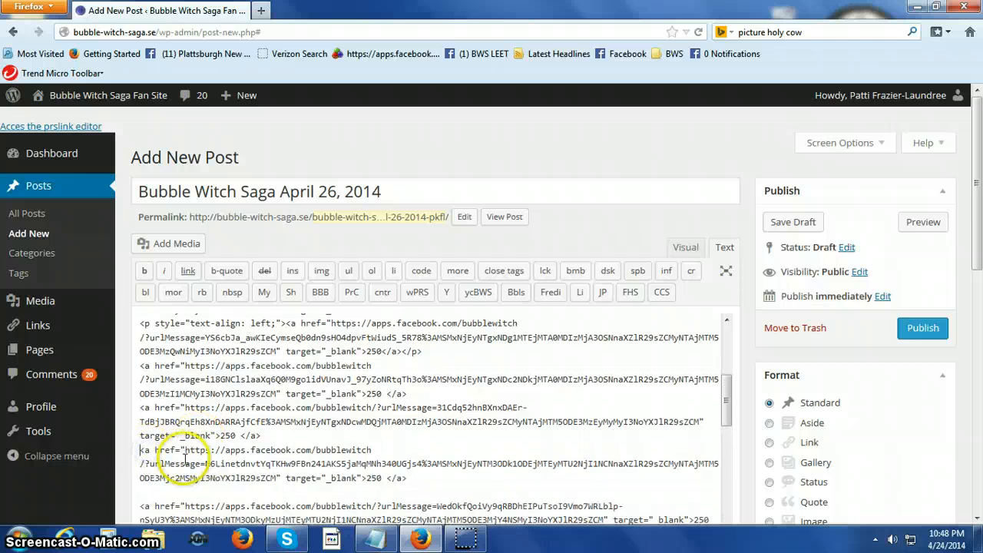
scroll(154, 456, "down", 1)
left_click(147, 452)
key("Delete")
scroll(150, 453, "down", 1)
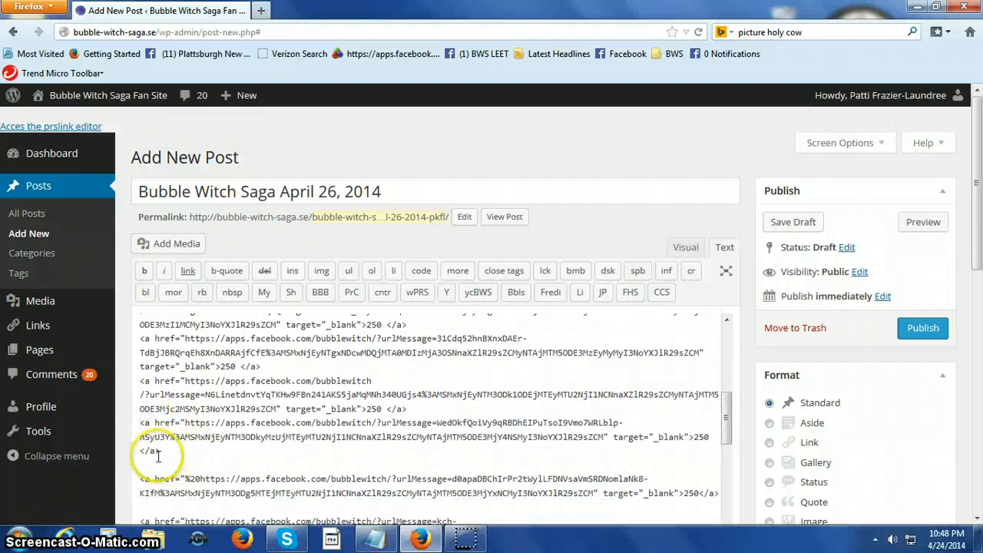
key("Delete")
Delete the blank lines between the ninth and twelfth 250 link entries in the HTML source
scroll(204, 451, "down", 1)
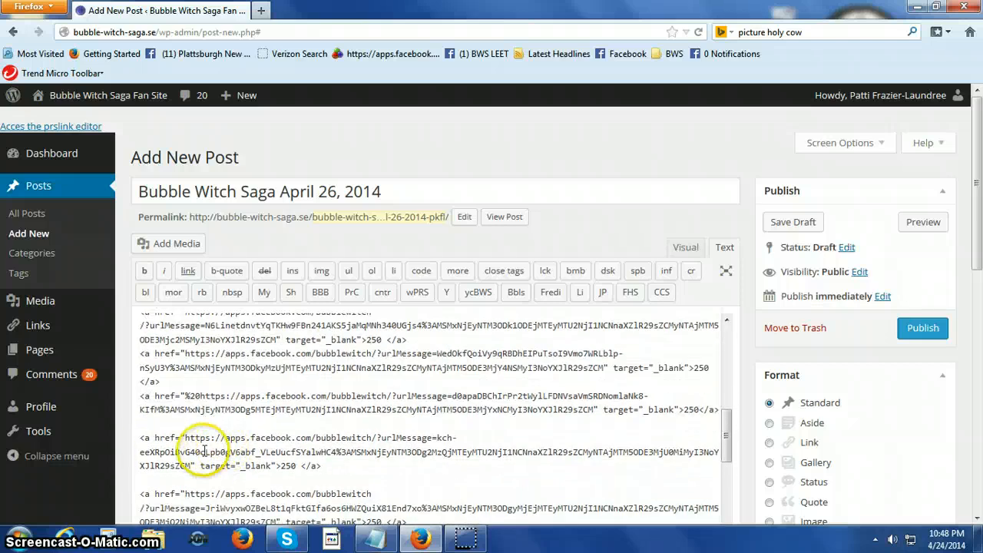
left_click(146, 427)
key("Delete")
key("Delete")
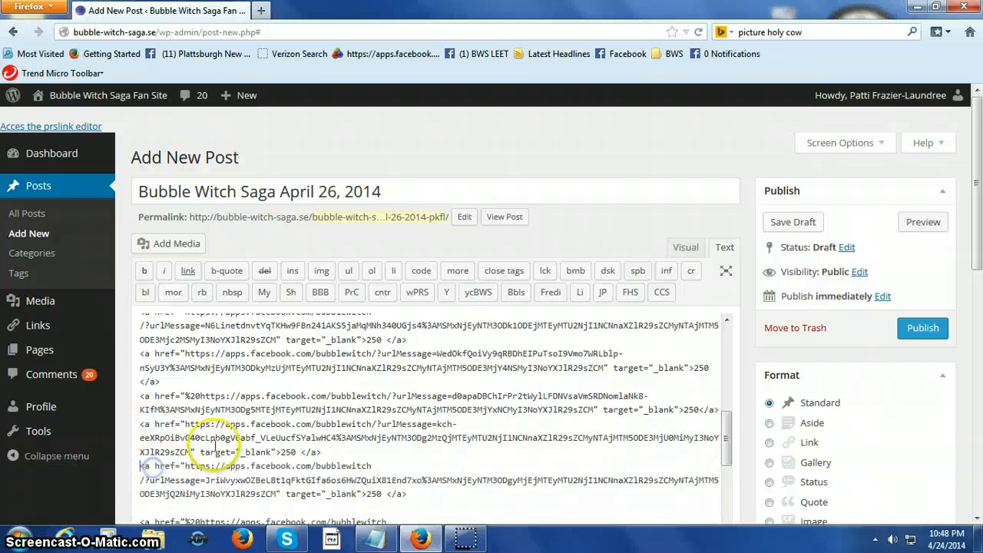
scroll(203, 461, "down", 1)
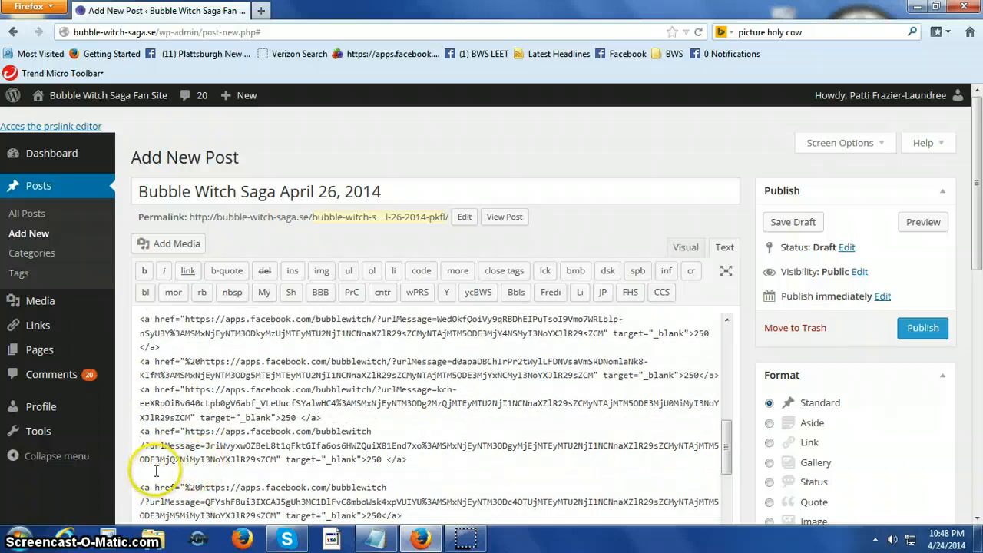
key("Delete")
Delete the remaining blank lines between the 250 link entries, from the twelfth entry through the last one
scroll(184, 453, "down", 2)
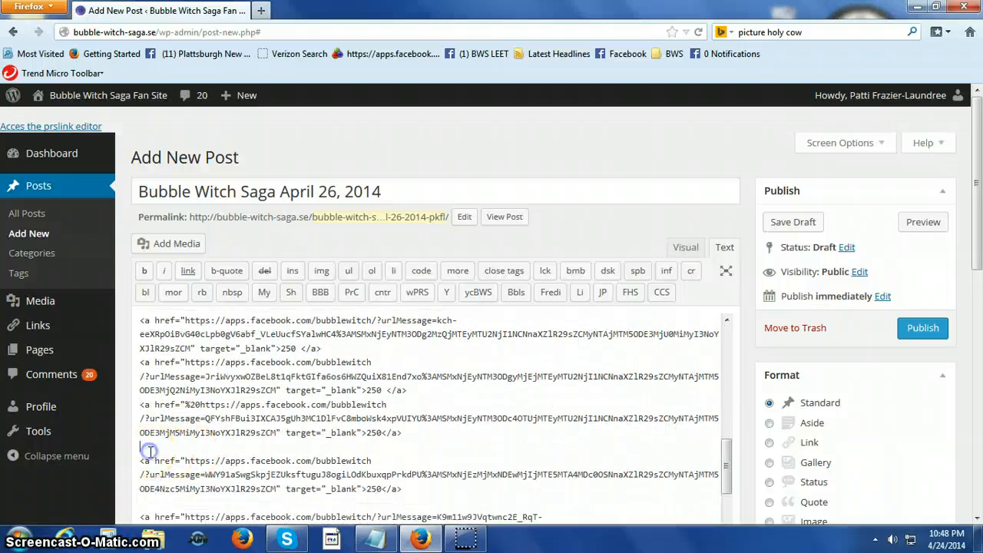
key("Delete")
scroll(149, 453, "down", 1)
key("Delete")
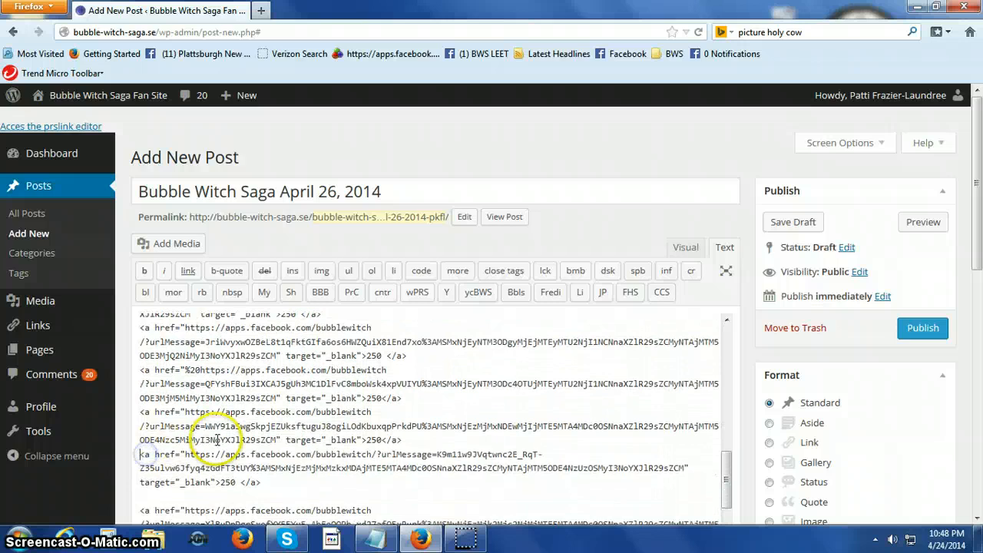
scroll(219, 448, "down", 1)
left_click(150, 461)
key("Delete")
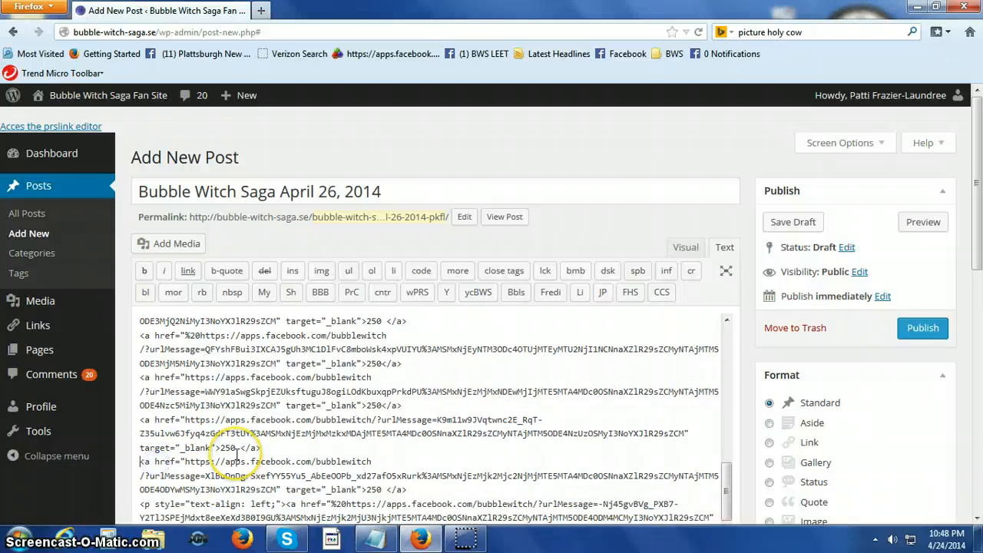
scroll(236, 456, "down", 3)
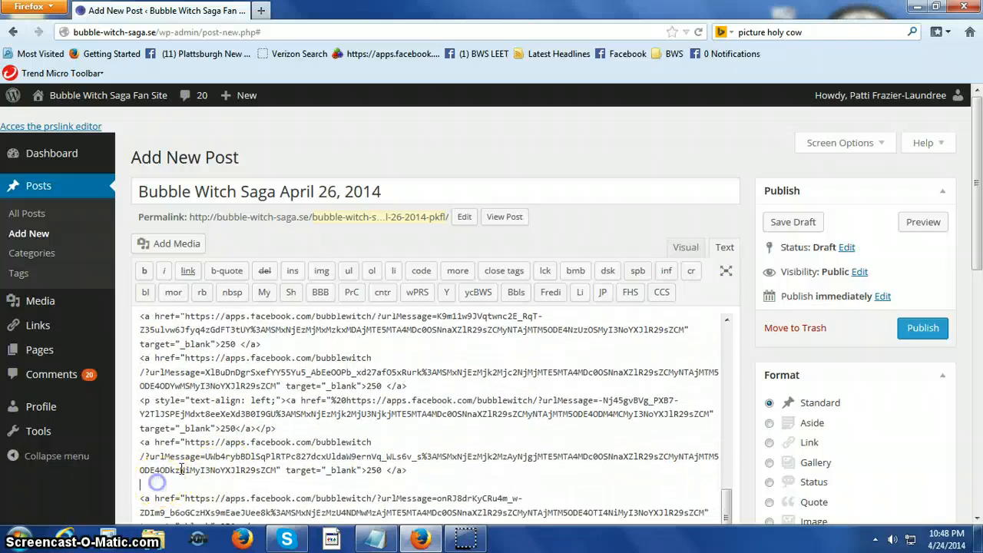
key("Delete")
scroll(219, 453, "down", 1)
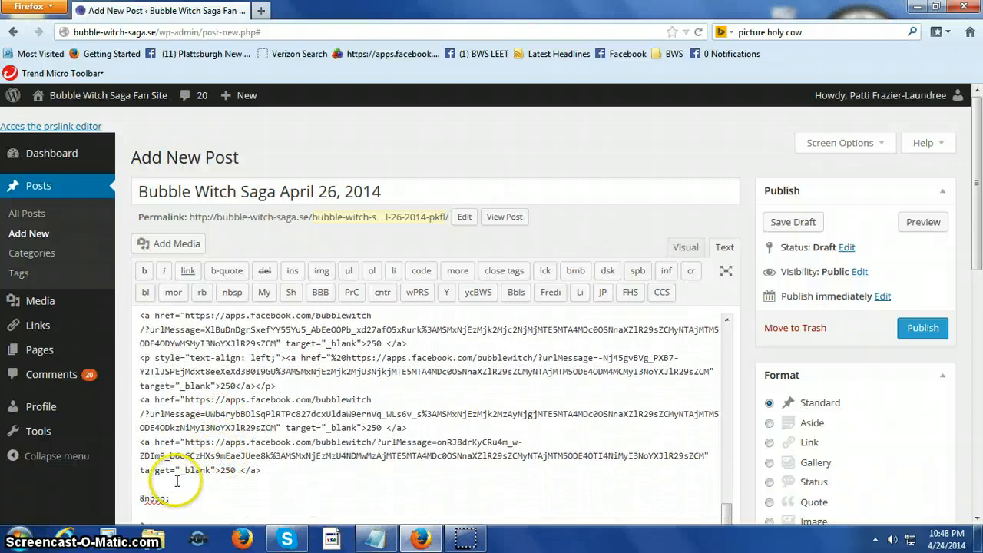
scroll(177, 480, "down", 3)
scroll(364, 454, "up", 3)
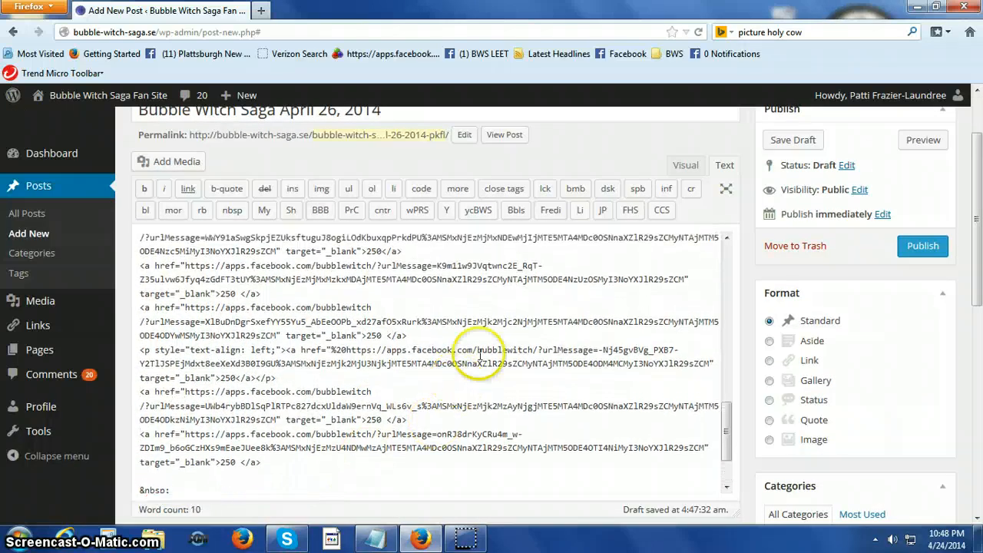
scroll(480, 355, "up", 1)
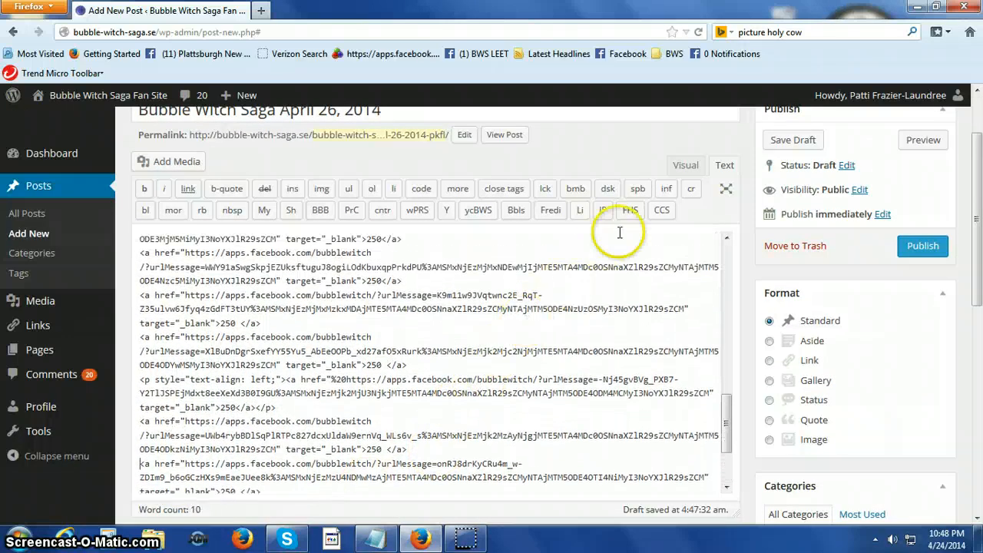
Return the post to the visual editor and center the first group of three 250 links under the expiry line
left_click(683, 166)
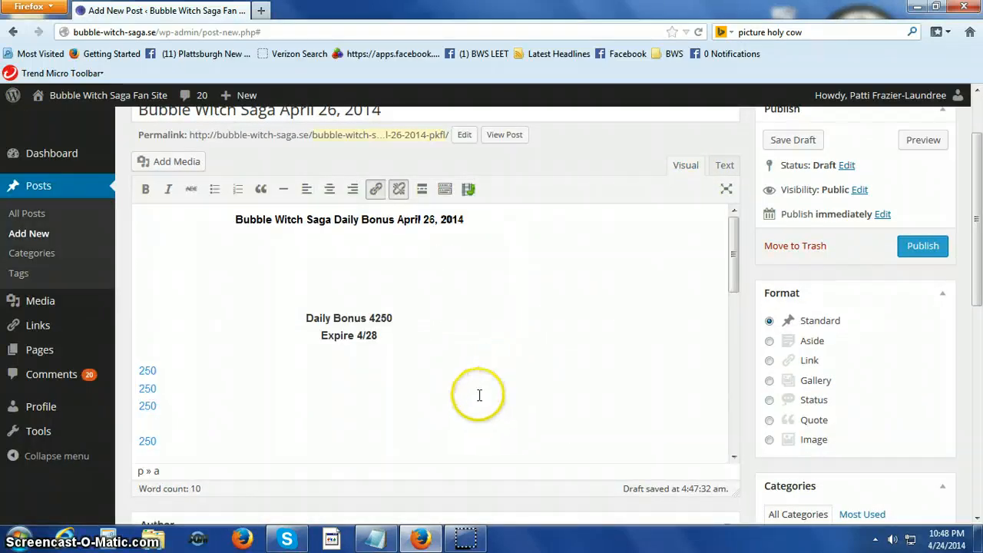
scroll(476, 397, "down", 5)
scroll(471, 401, "down", 3)
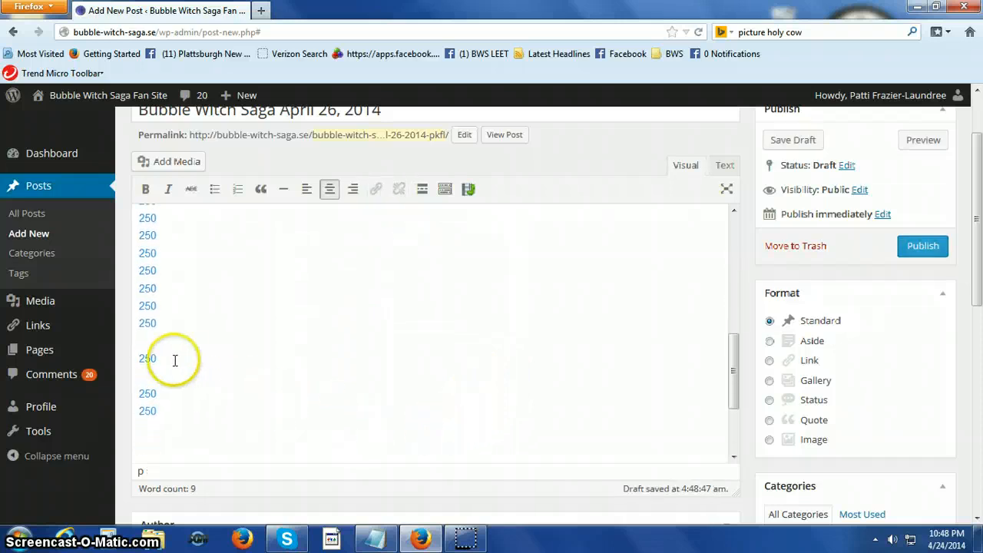
scroll(218, 281, "up", 2)
scroll(217, 281, "up", 5)
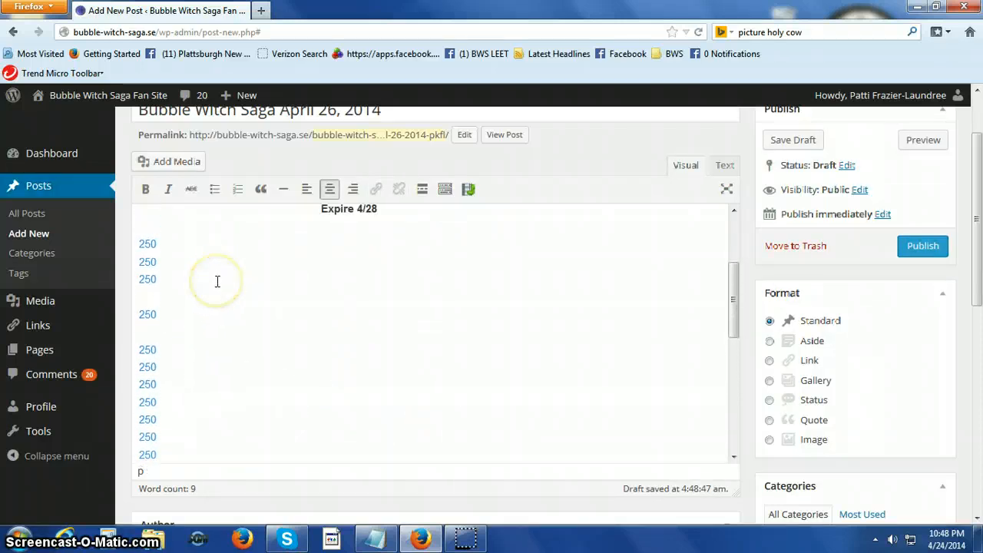
left_click(138, 376)
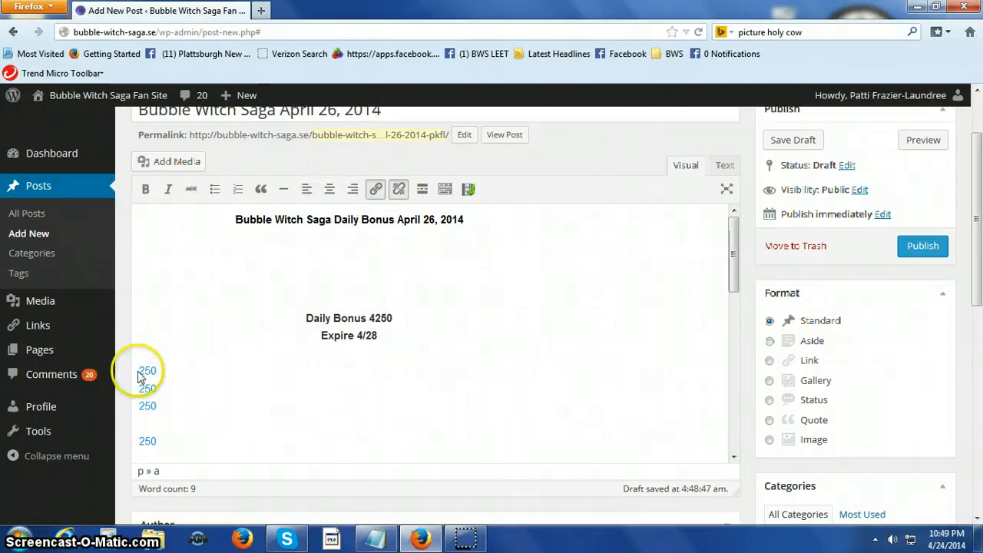
left_click(328, 193)
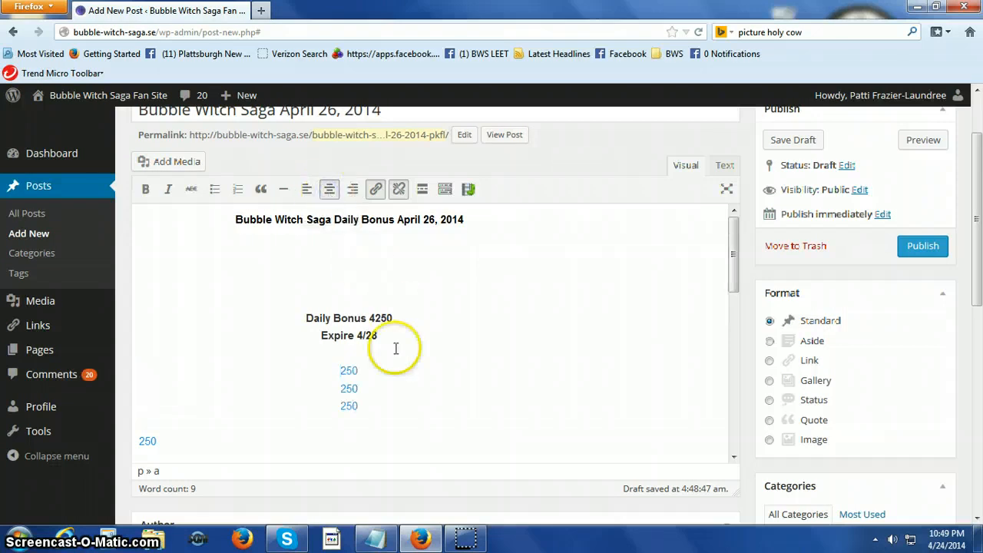
Center the fourth 250 link and the long group of 250 links below it
scroll(395, 423, "down", 2)
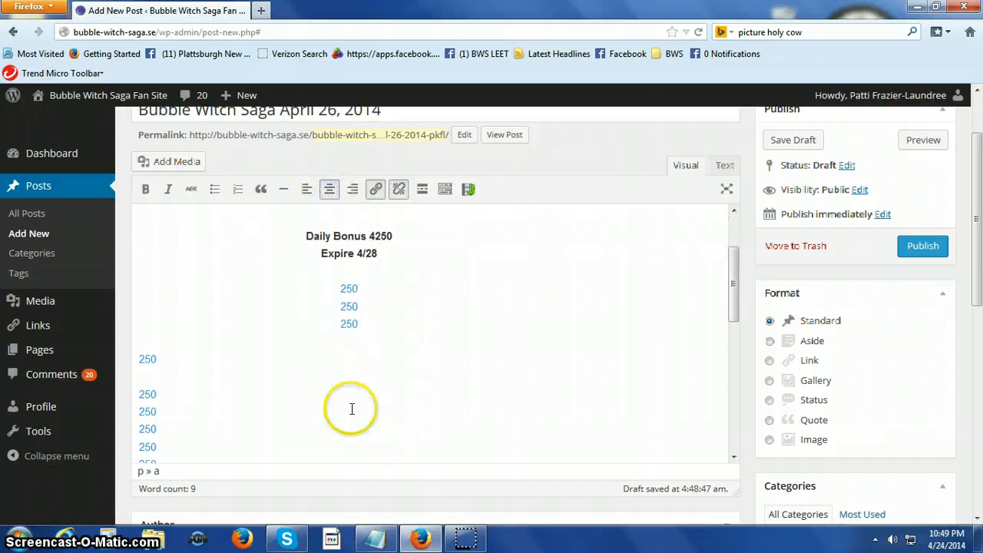
left_click(141, 360)
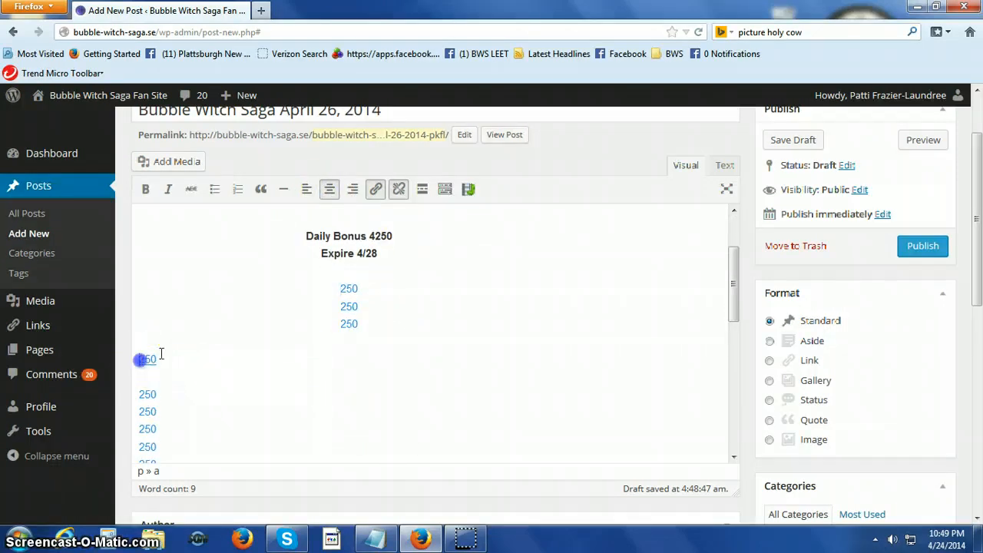
left_click(329, 189)
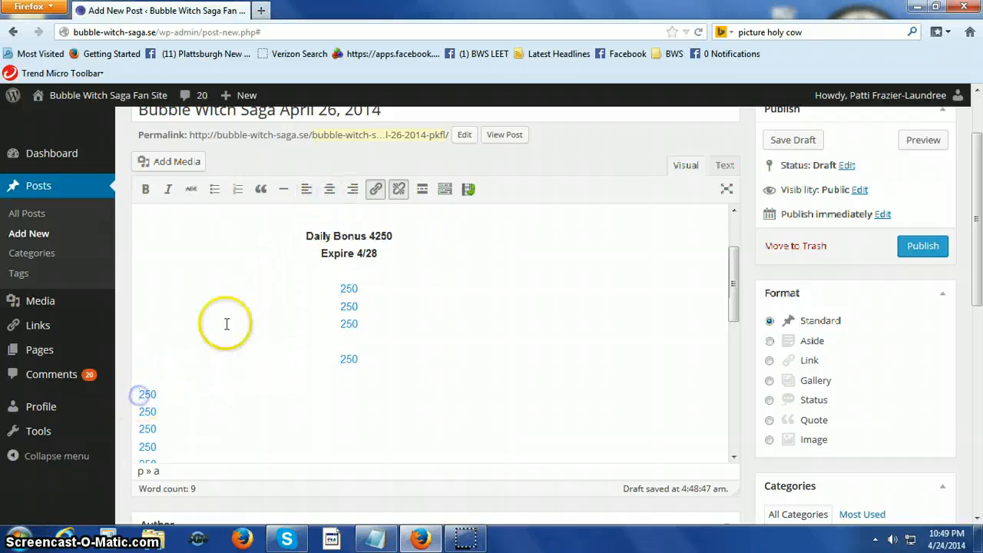
left_click(329, 190)
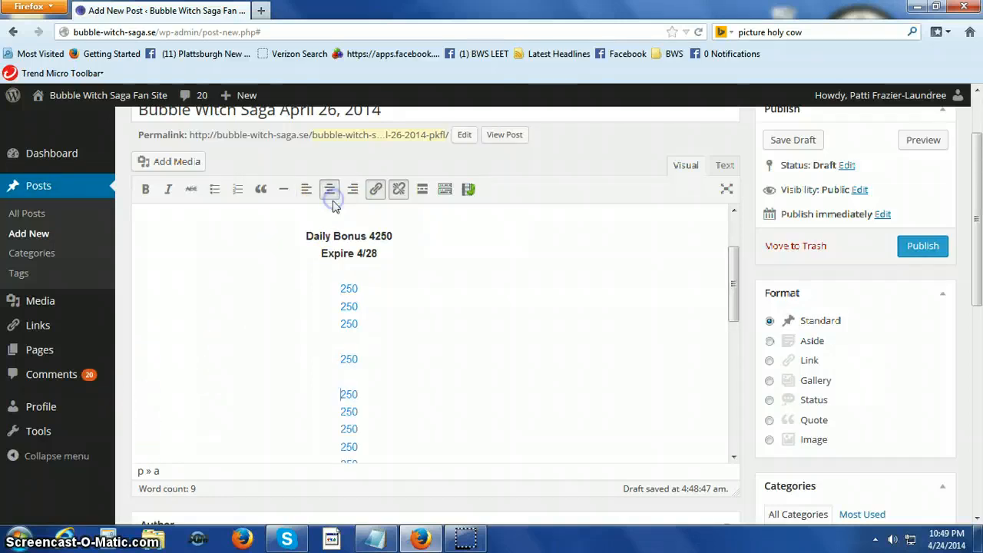
Center the remaining single 250 link and the last pair of 250 links at the end of the post
scroll(278, 342, "down", 5)
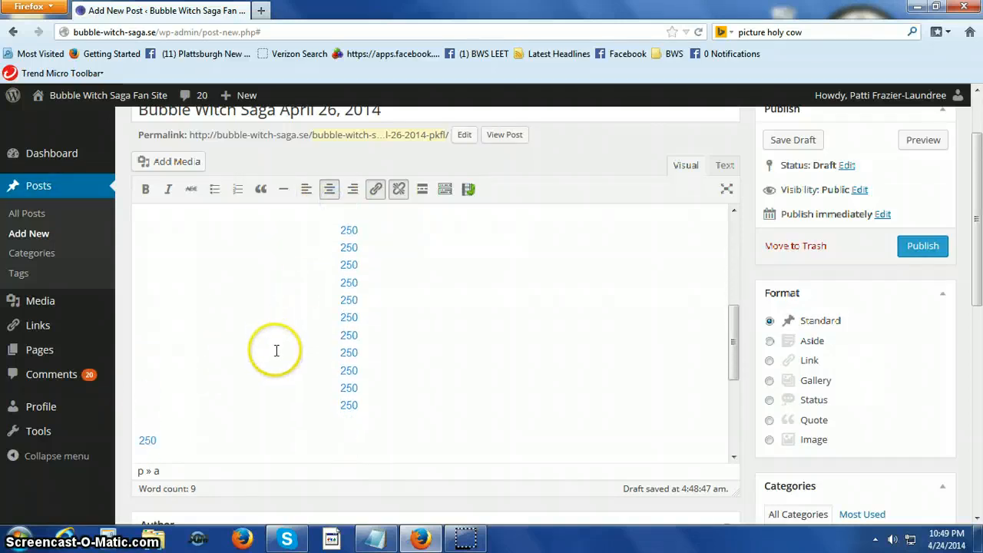
scroll(263, 366, "down", 2)
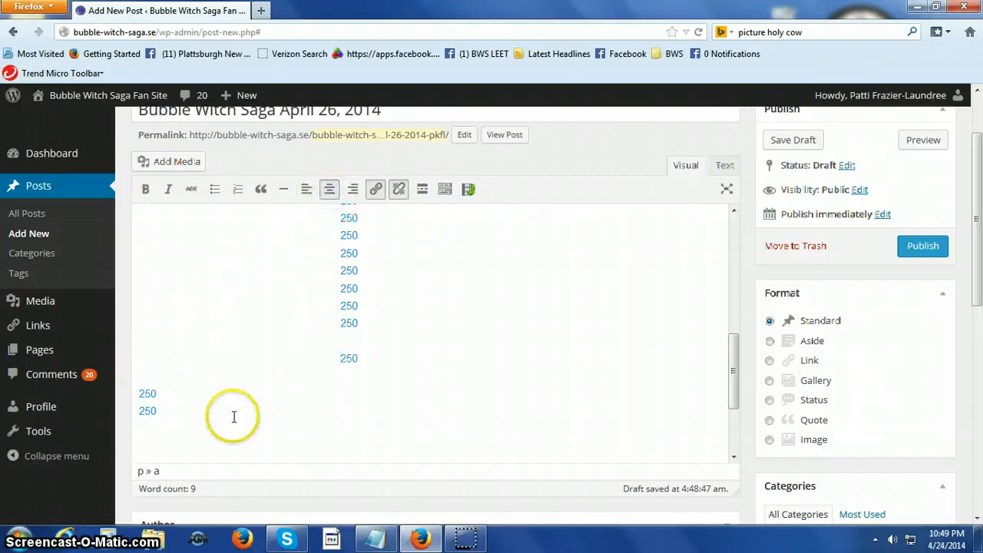
left_click(143, 393)
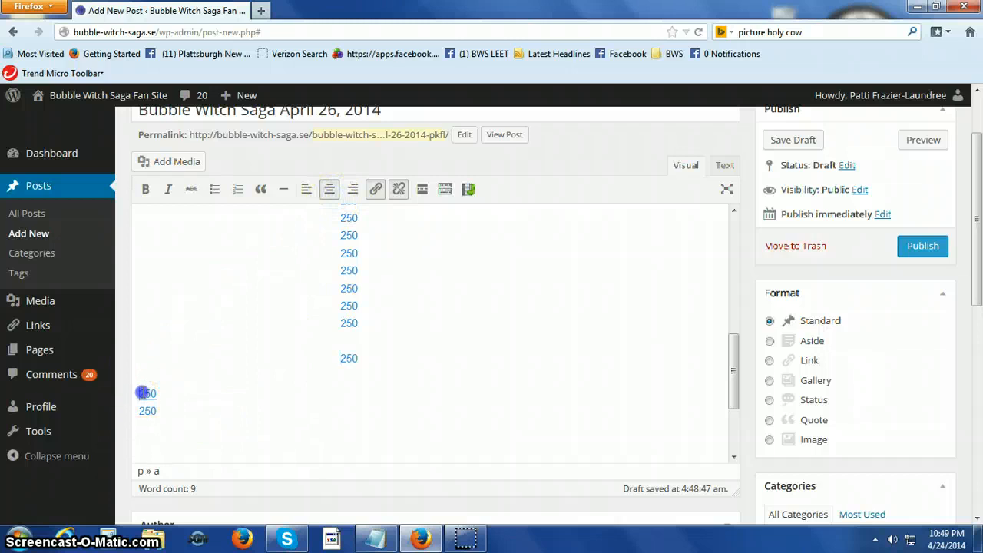
left_click(329, 189)
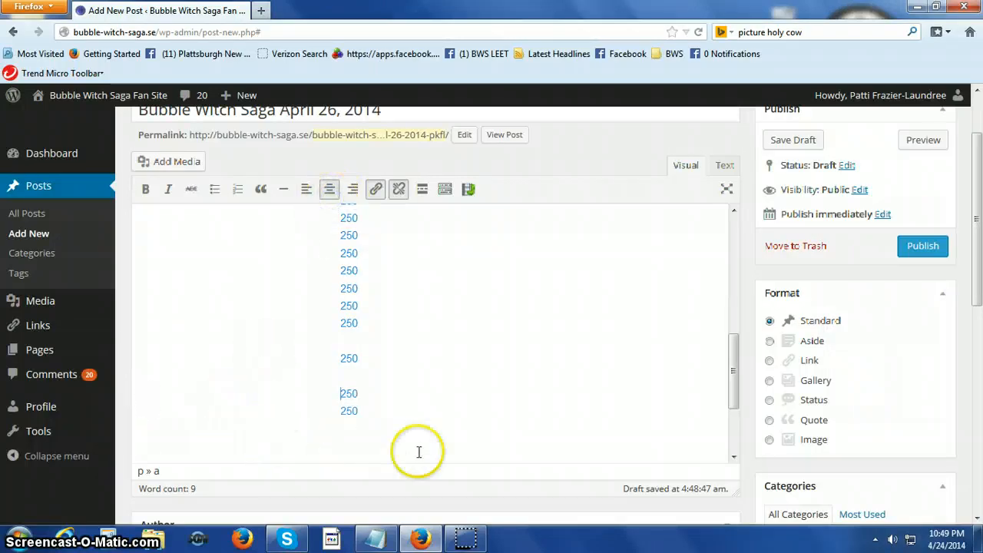
Examine the spacing of the 250 links throughout the post, in both the visual editor and the HTML source
scroll(430, 432, "up", 5)
scroll(431, 431, "up", 2)
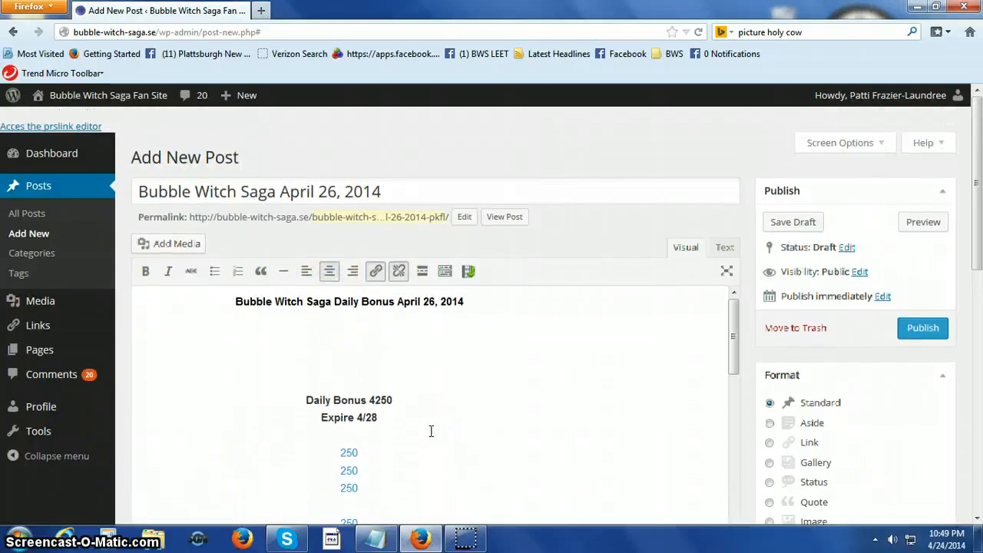
scroll(430, 432, "down", 4)
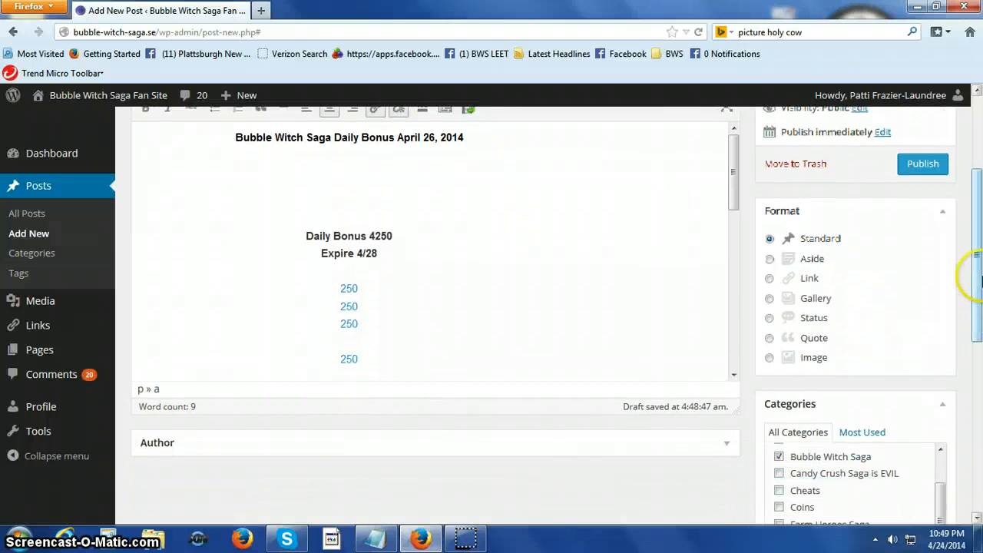
left_click_drag(976, 275, 978, 253)
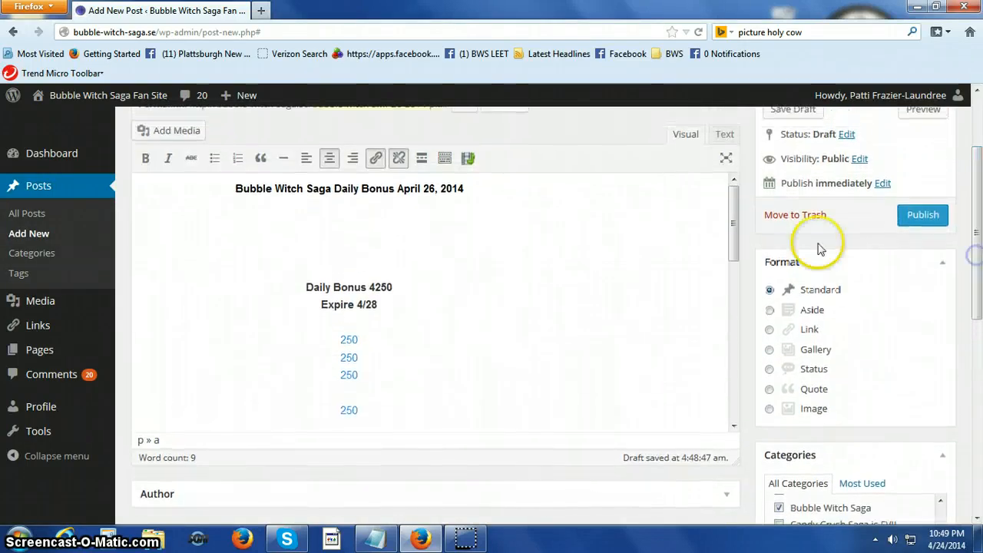
left_click_drag(735, 230, 746, 271)
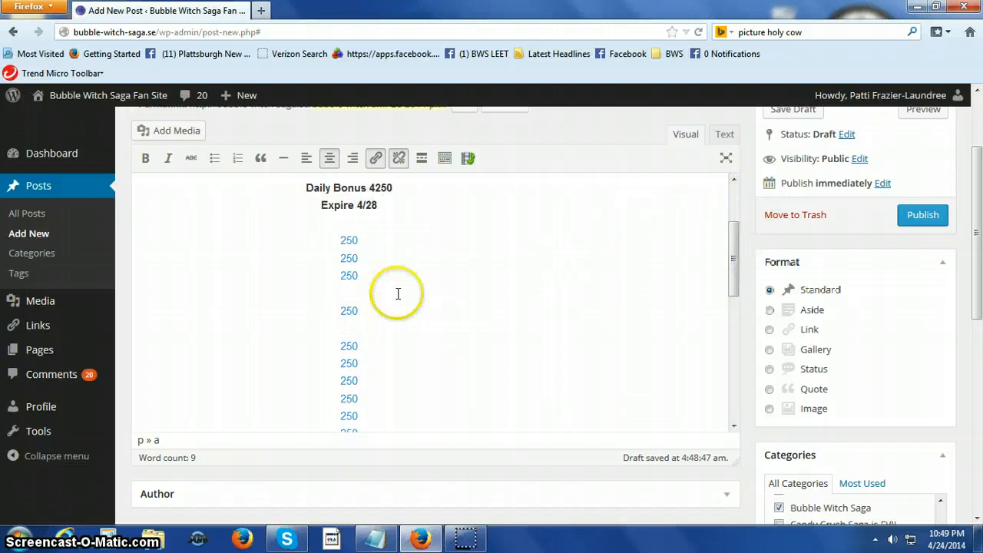
left_click(718, 138)
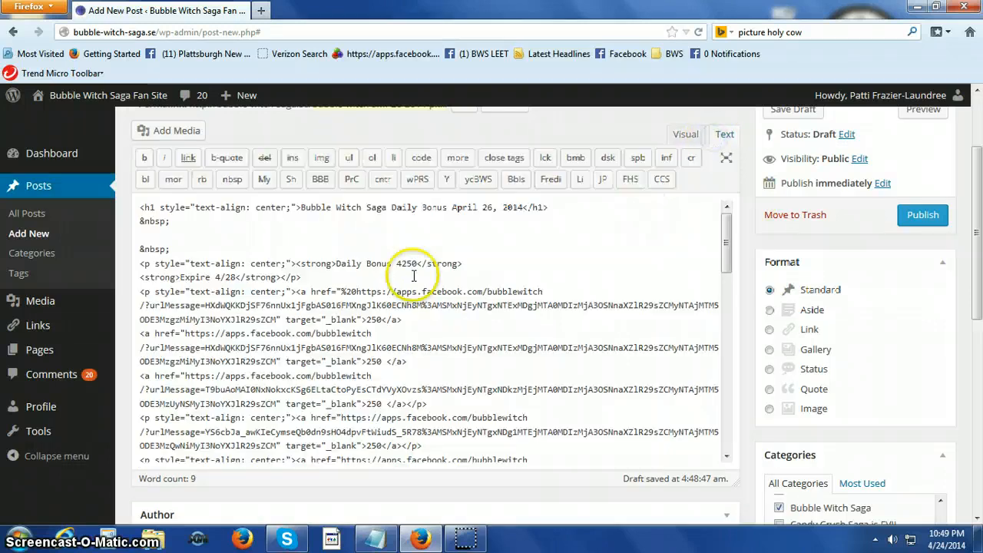
scroll(261, 346, "down", 3)
scroll(261, 349, "down", 4)
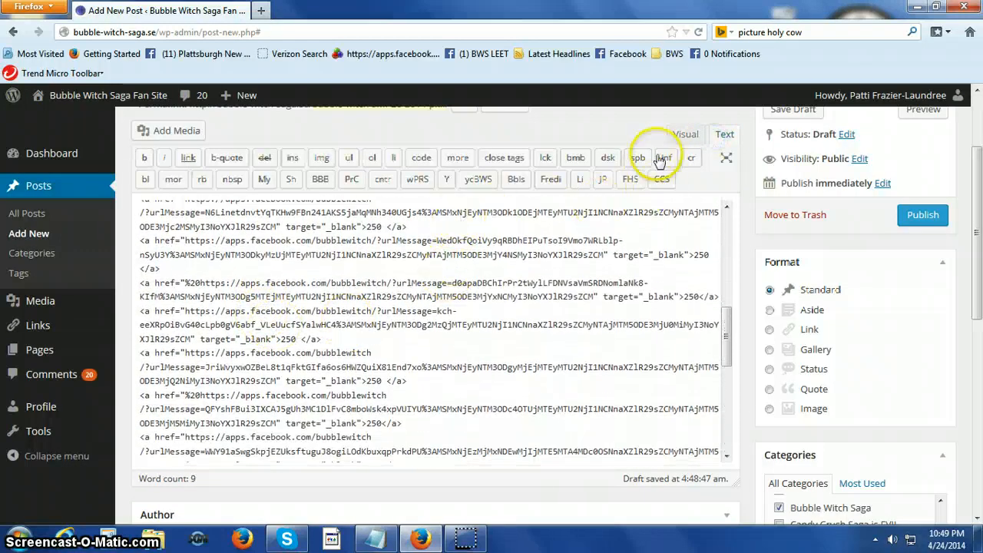
left_click(687, 136)
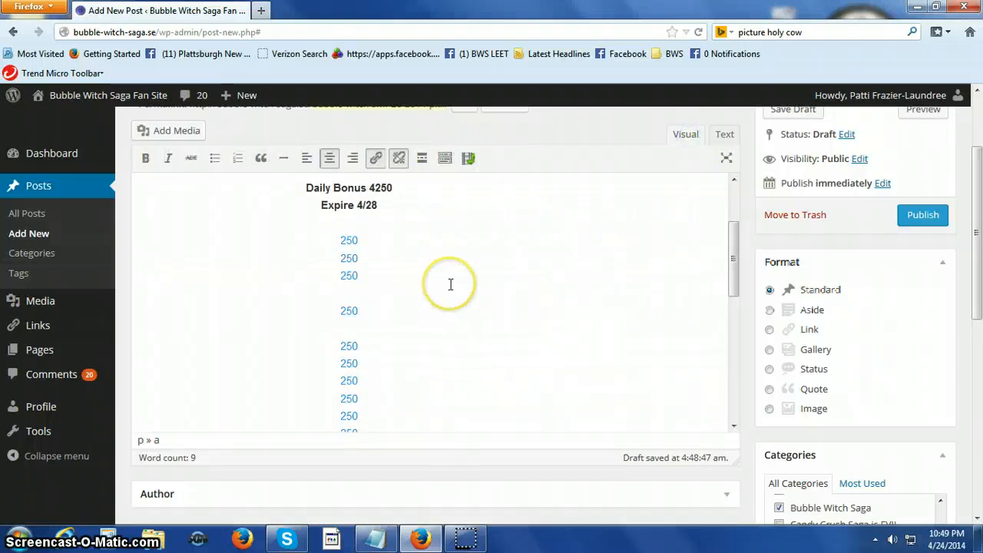
left_click_drag(344, 242, 356, 313)
left_click_drag(355, 373, 351, 413)
left_click(382, 397)
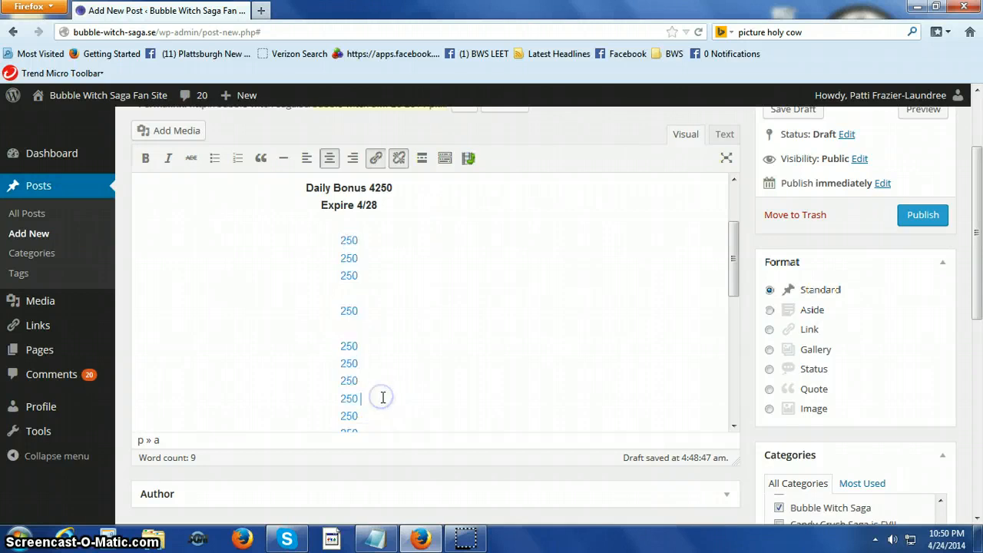
scroll(384, 398, "down", 2)
scroll(383, 397, "down", 6)
left_click_drag(387, 330, 391, 268)
Add the bold, centered line "Daily Bonus Narrative Video" below the last 250 link
left_click(413, 310)
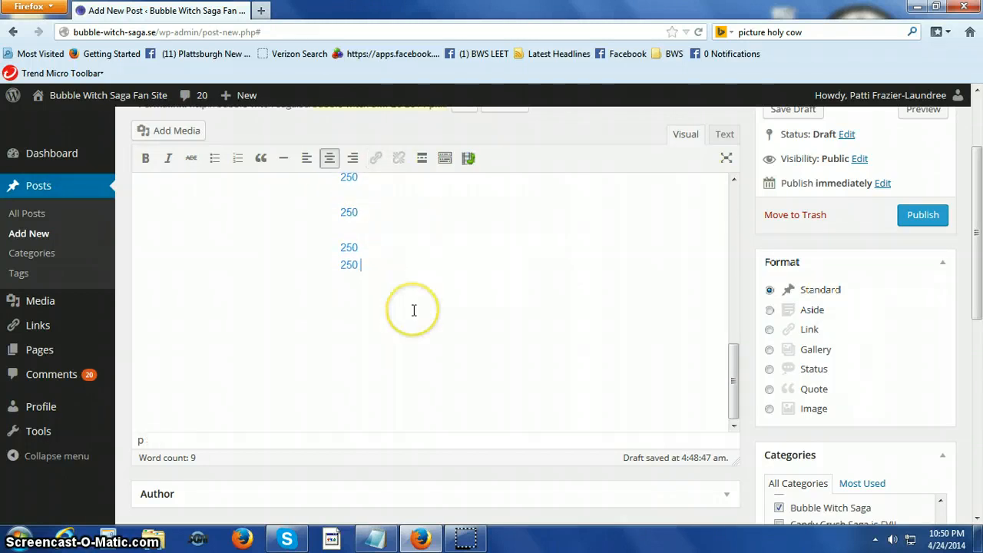
key("Return")
key("Return")
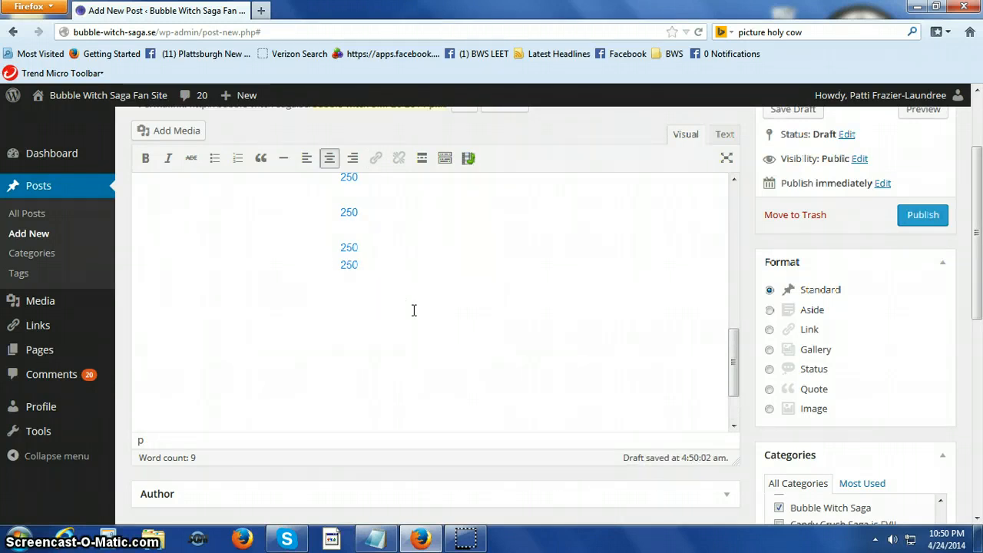
left_click(146, 161)
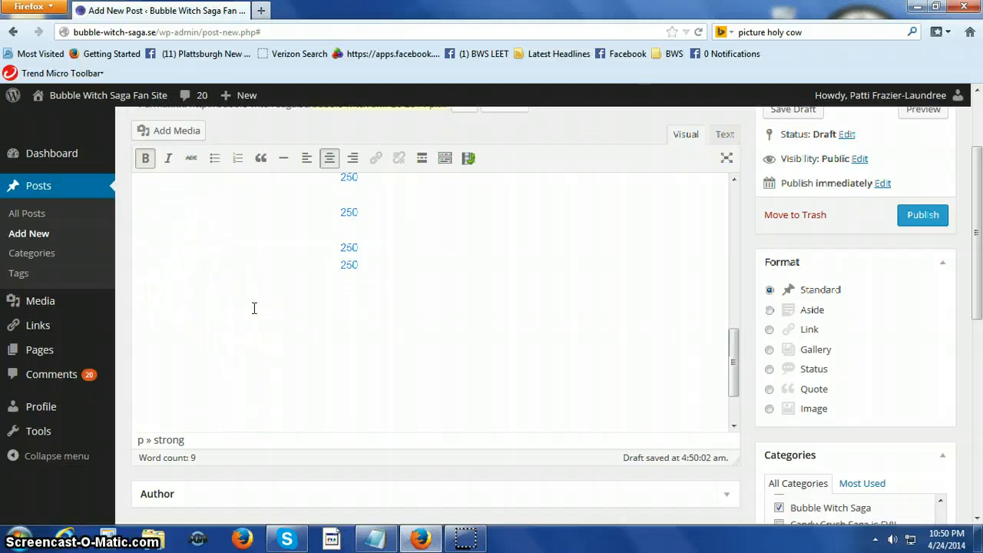
type("Dai")
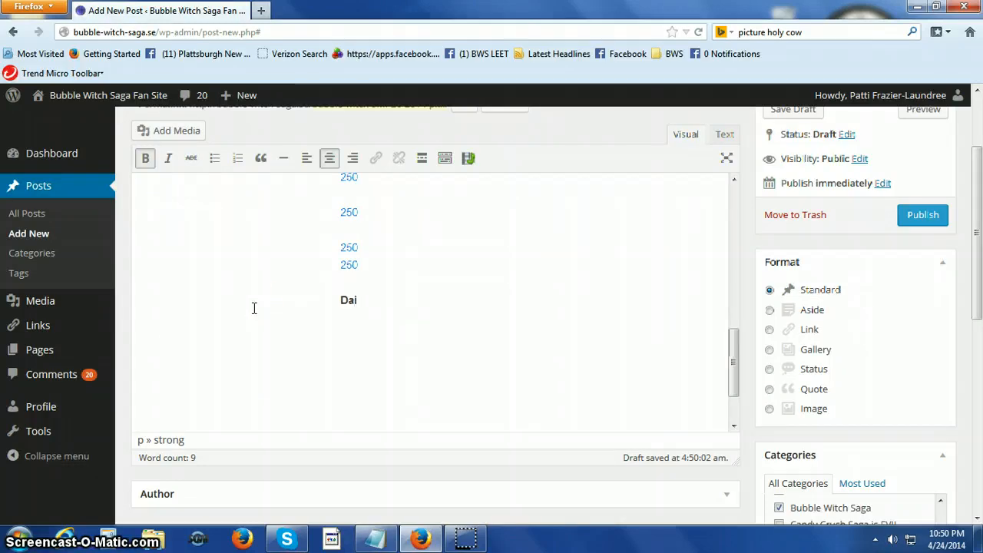
type("ly Bo")
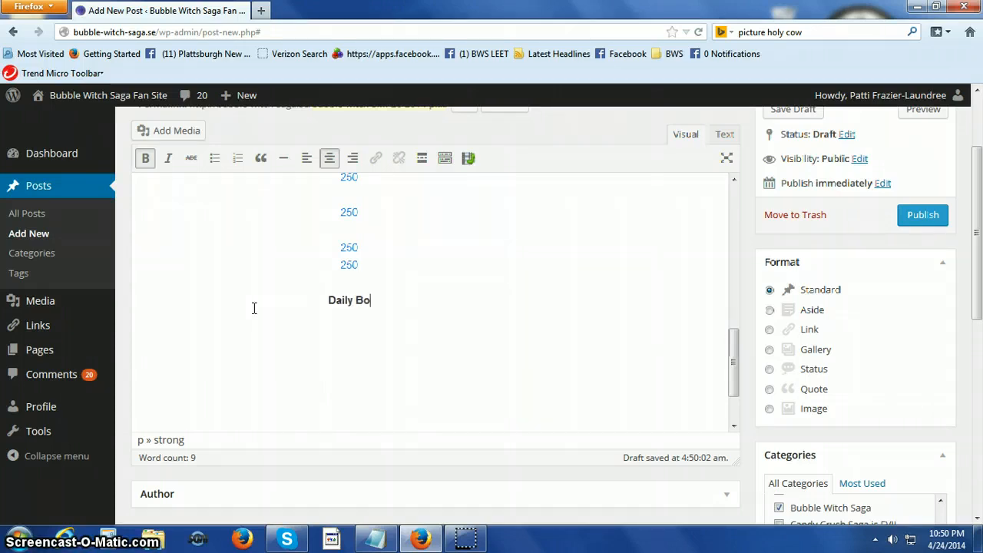
type("nus")
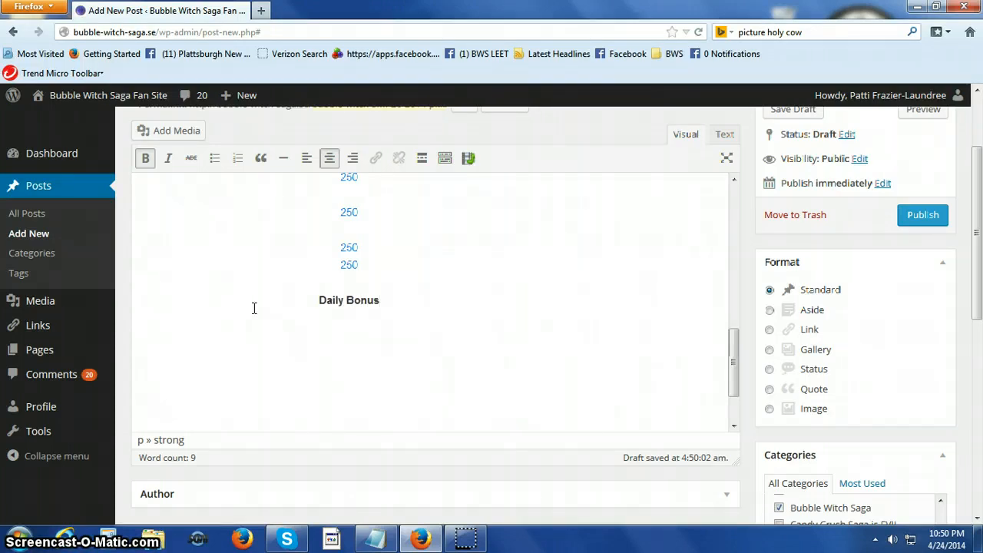
type(" Narrati")
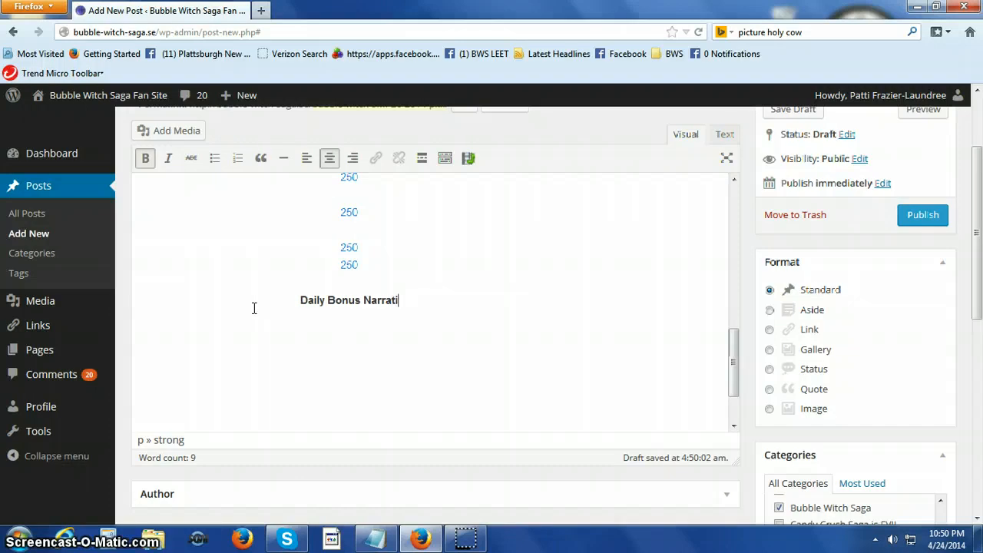
type("ve video")
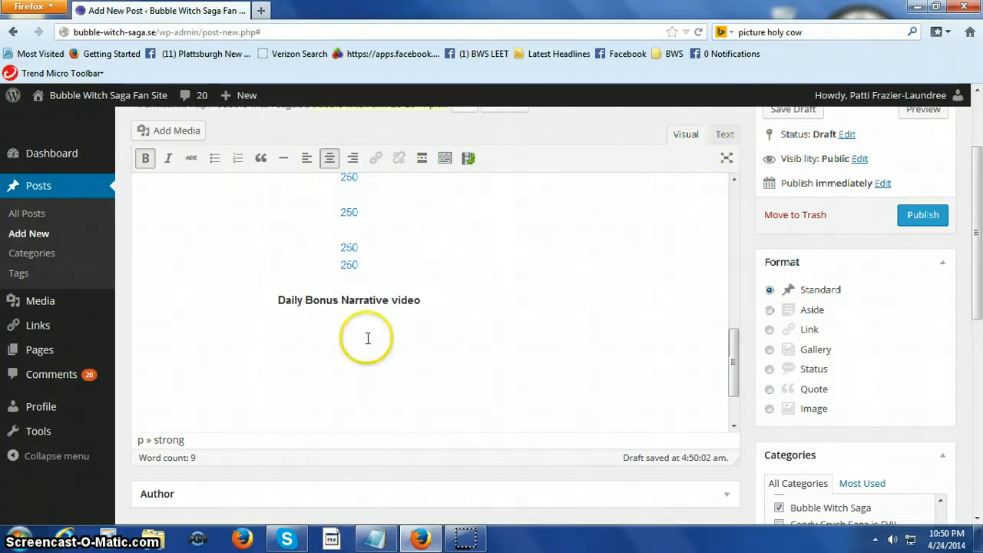
left_click(394, 303)
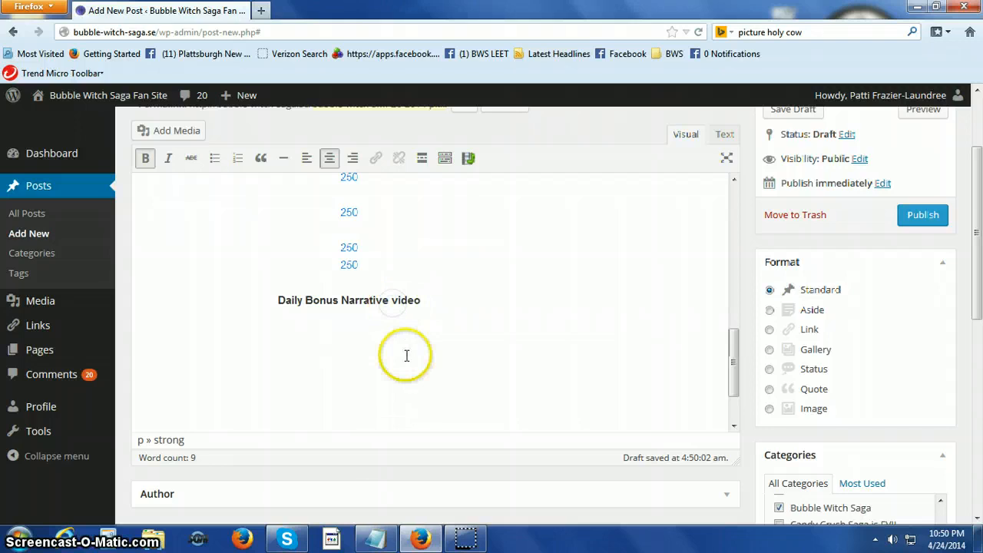
key("Delete")
type("V")
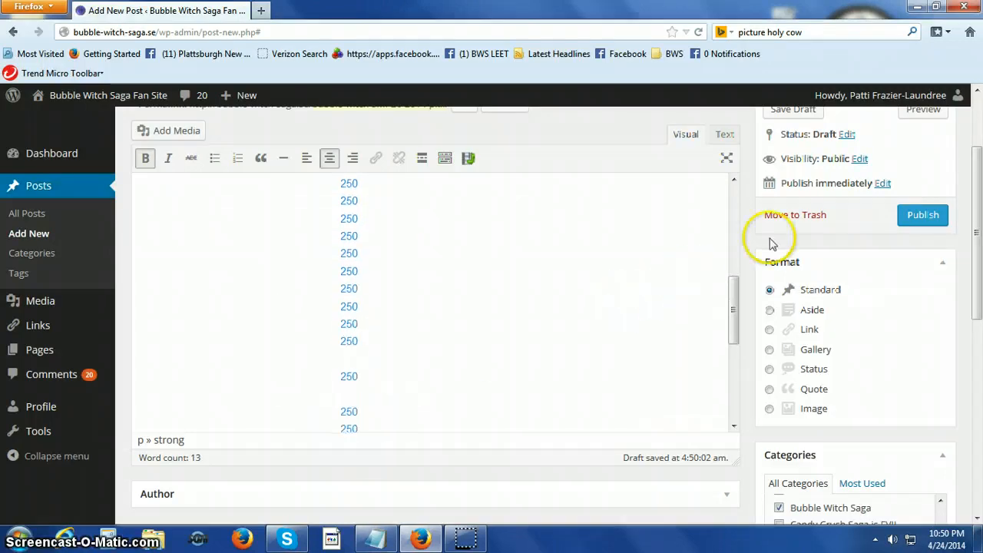
Delete all the 250 links between the expiry line and the "Daily Bonus Narrative Video" line, and apply center alignment
left_click_drag(975, 289, 979, 252)
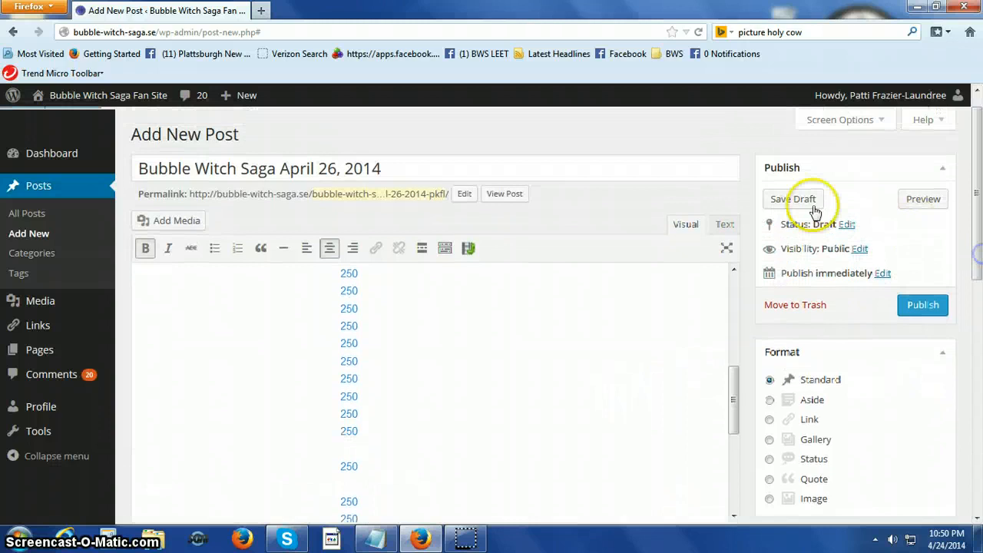
scroll(388, 410, "up", 3)
scroll(381, 351, "up", 3)
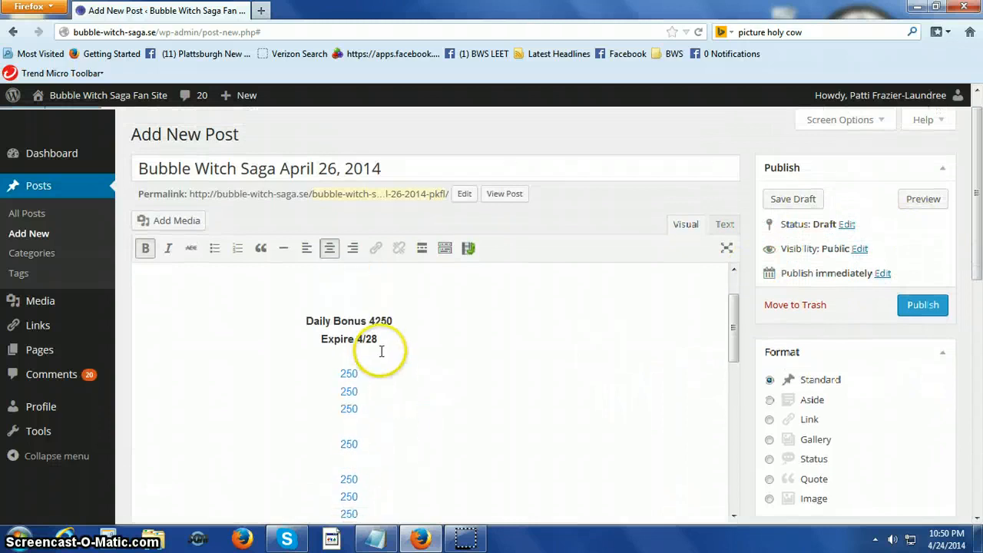
left_click_drag(338, 393, 347, 423)
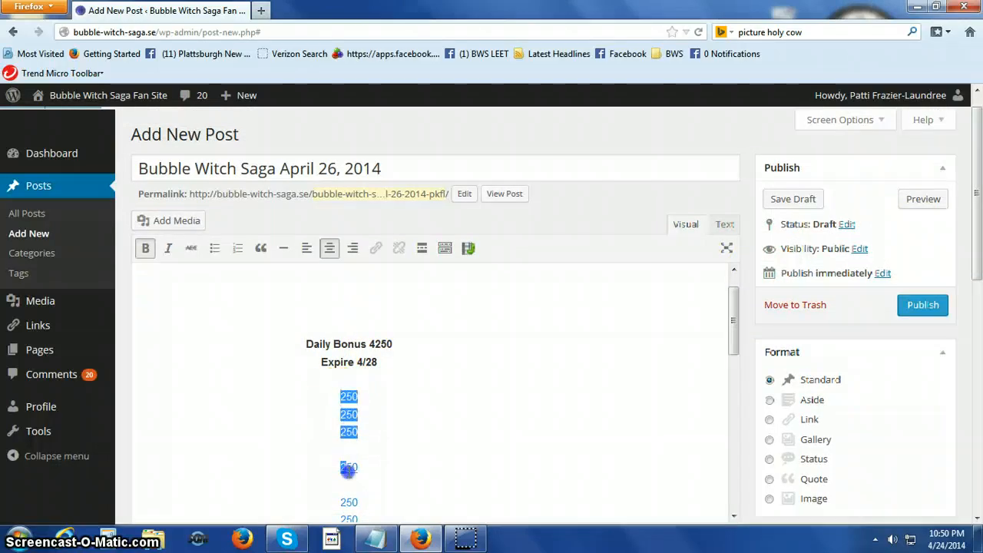
left_click_drag(347, 511, 440, 378)
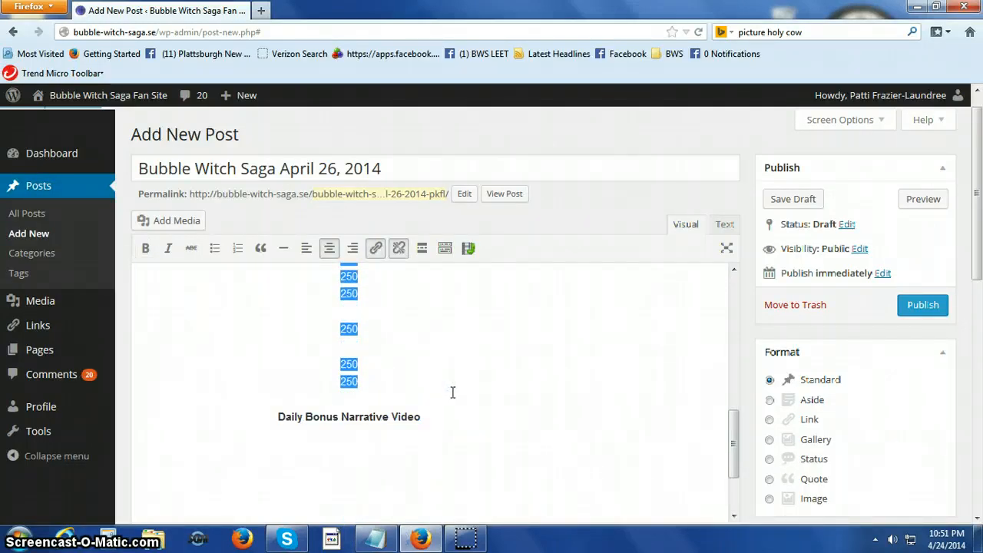
key("Delete")
scroll(465, 392, "up", 2)
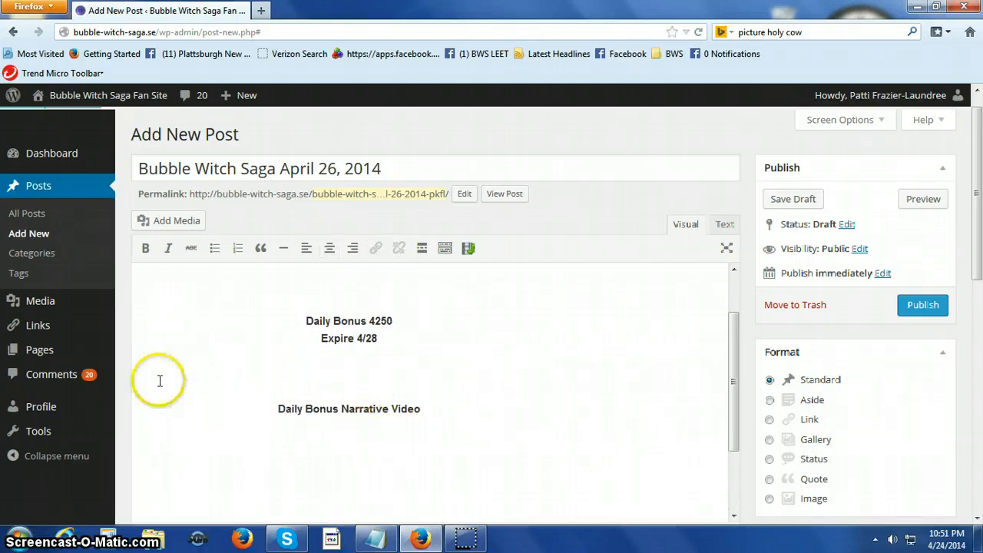
left_click(329, 248)
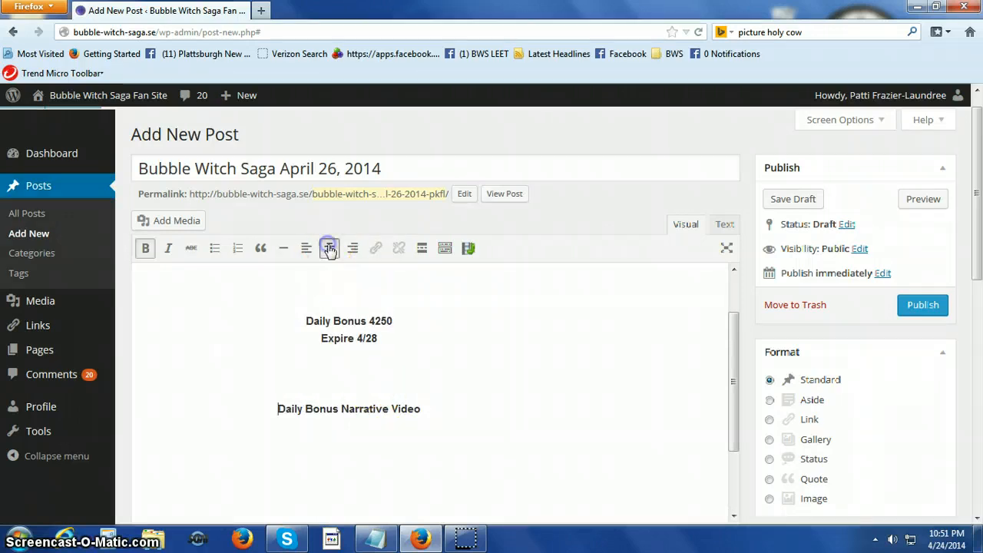
left_click(346, 374)
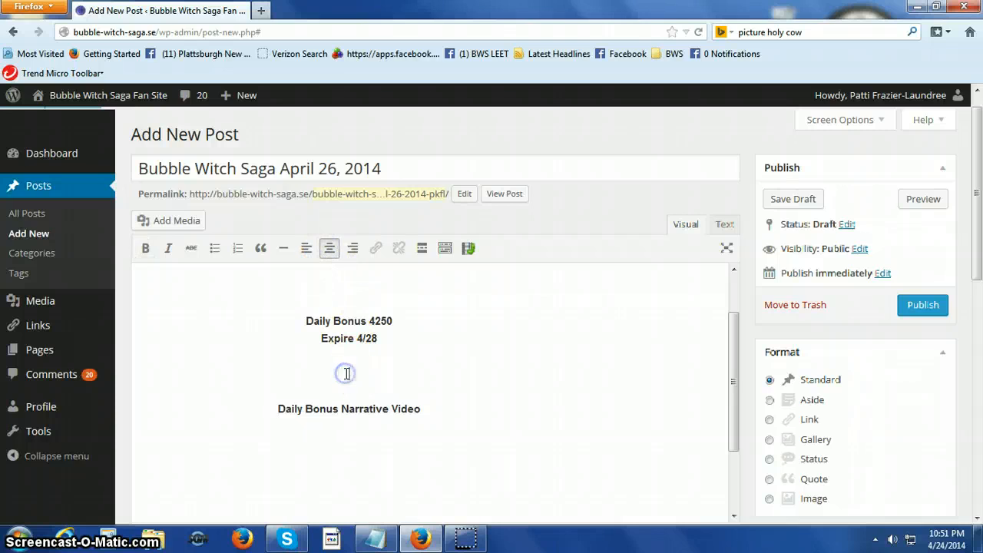
right_click(346, 374)
left_click(382, 437)
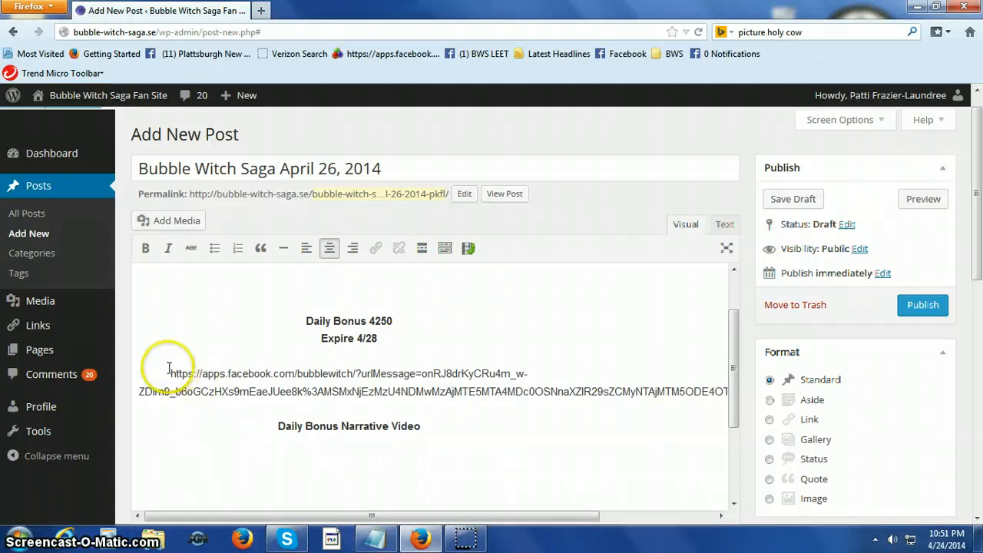
left_click(196, 375)
left_click_drag(196, 374, 538, 409)
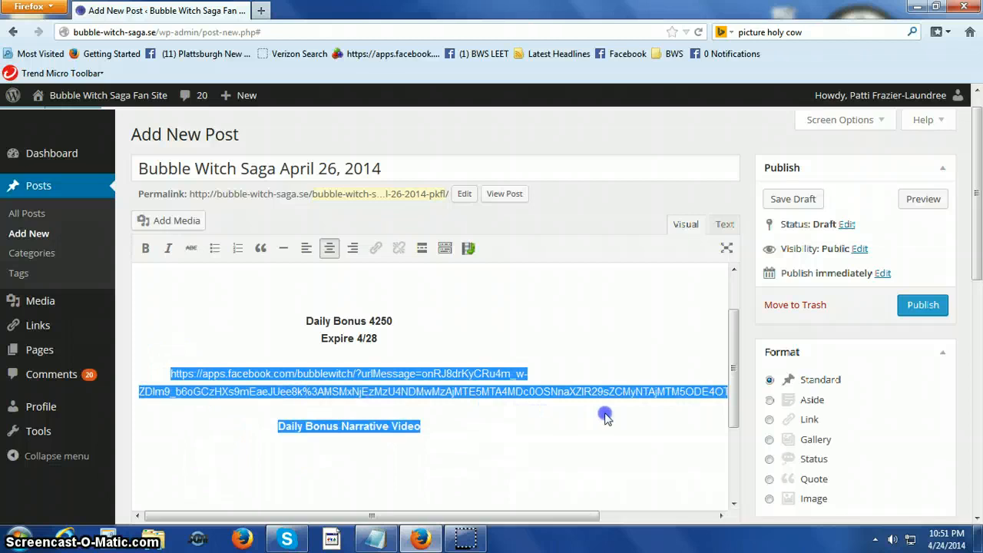
left_click_drag(605, 417, 744, 400)
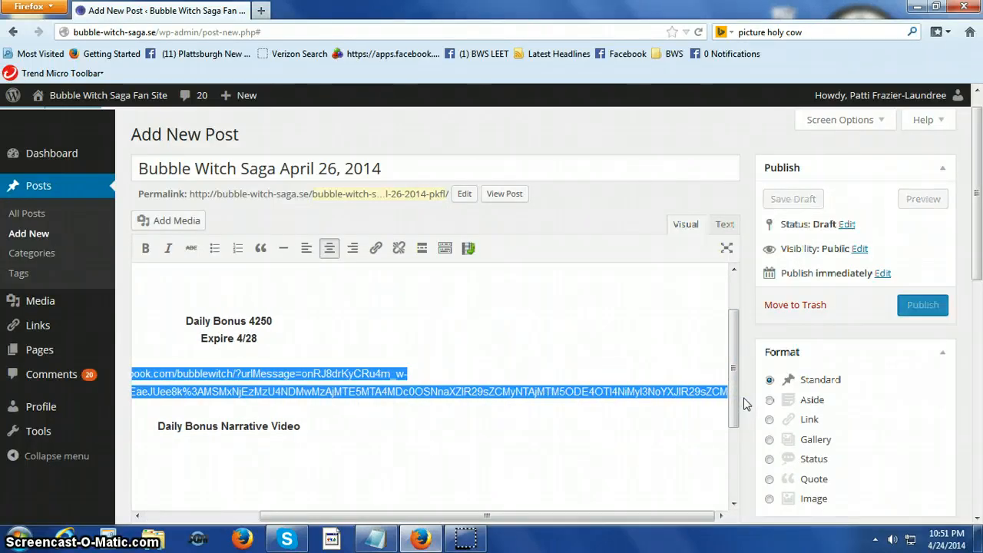
key("ctrl+x")
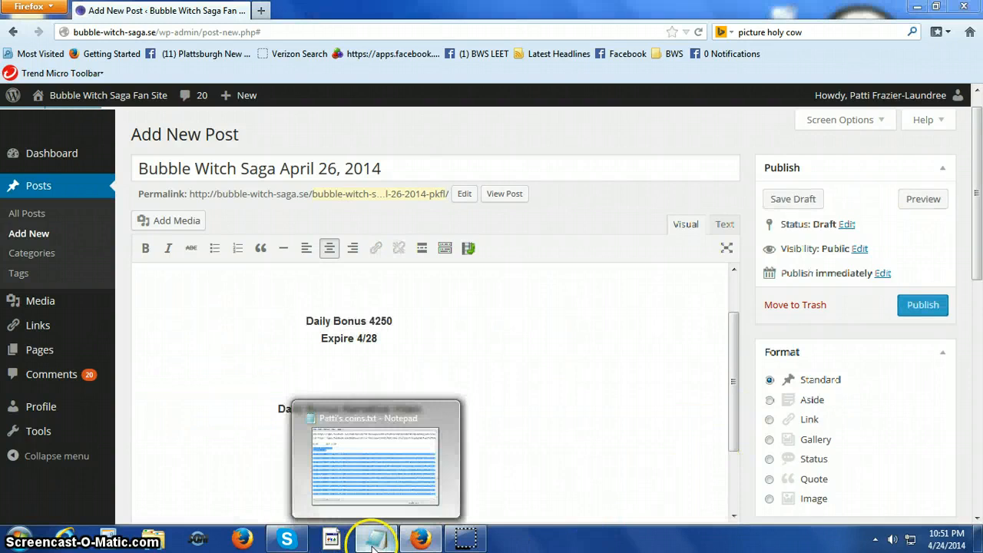
Switch to Notepad, copy the selected 4/26 daily bonus block, and paste it into the post above the "Daily Bonus Narrative Video" line
left_click(332, 538)
scroll(273, 327, "up", 4)
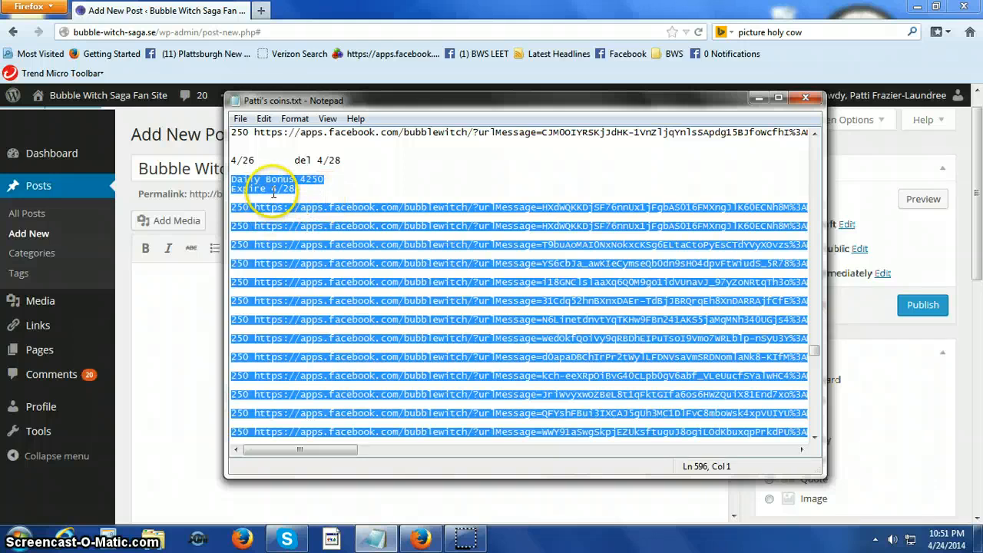
right_click(244, 215)
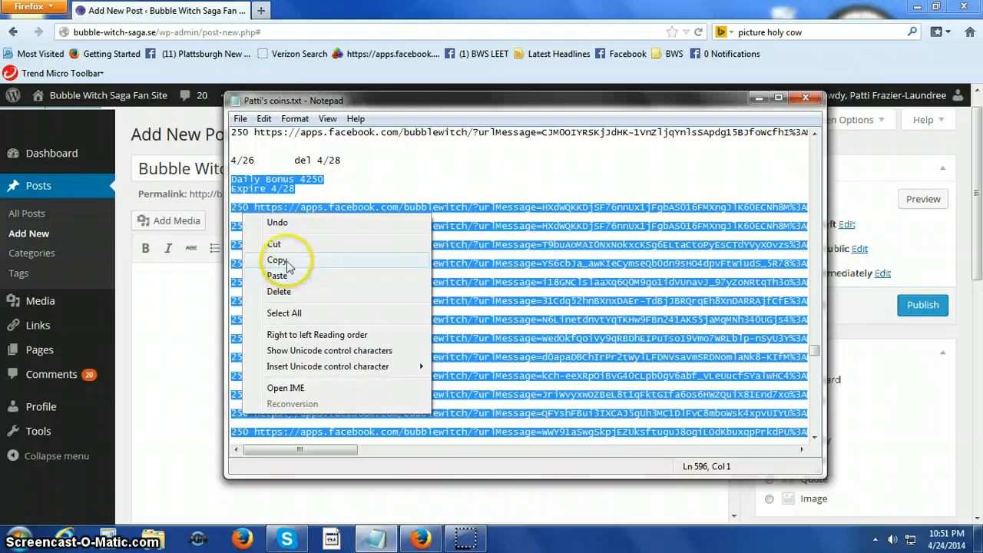
left_click(287, 261)
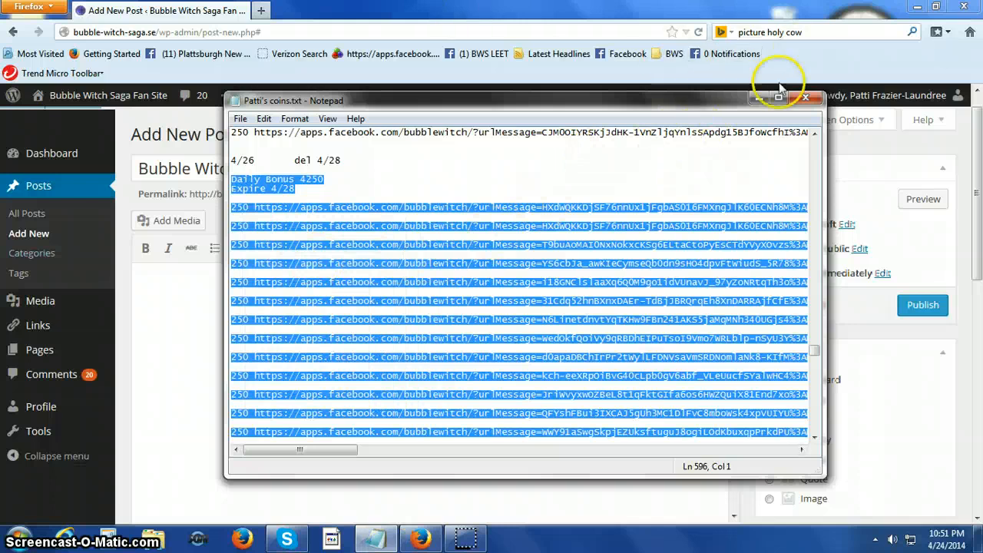
left_click(759, 98)
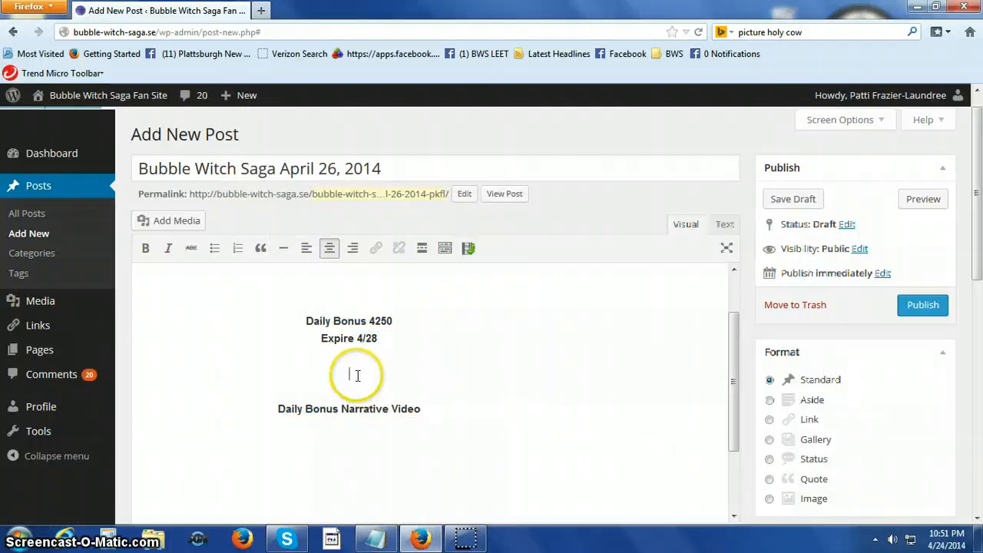
right_click(352, 374)
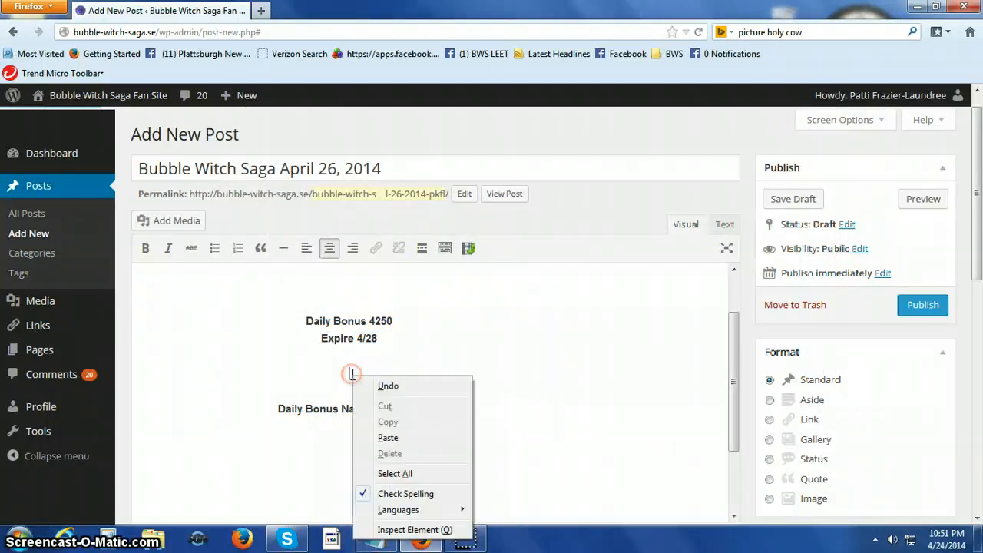
left_click(386, 437)
scroll(284, 350, "up", 10)
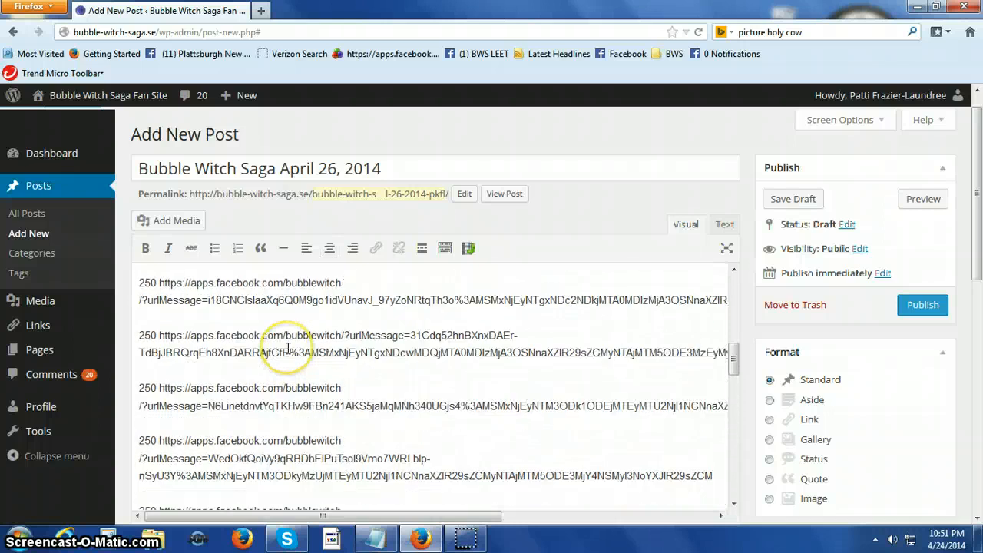
Delete the duplicate unformatted "Daily Bonus 4250" and "Expire 4/28" lines with the blank line below them, and save the draft
scroll(286, 350, "up", 8)
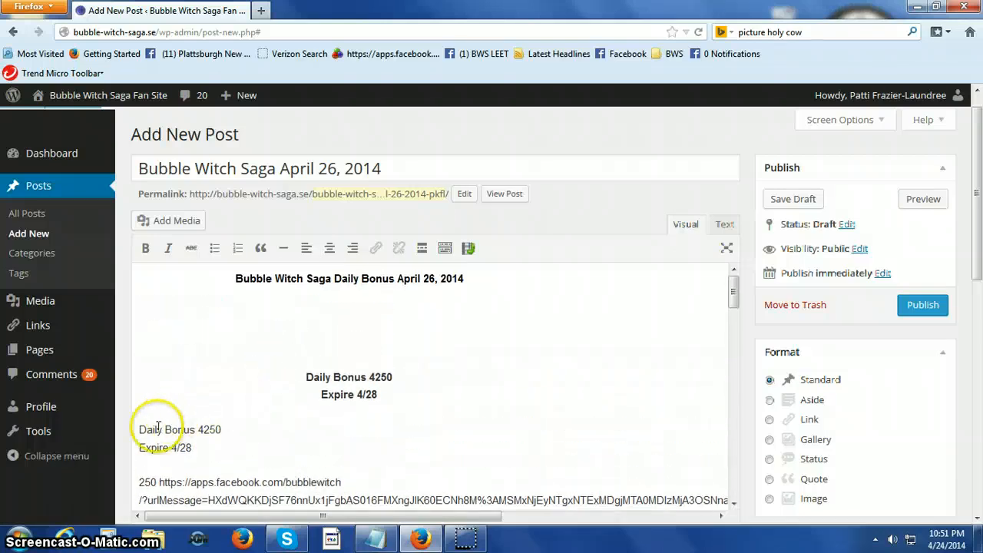
left_click(140, 430)
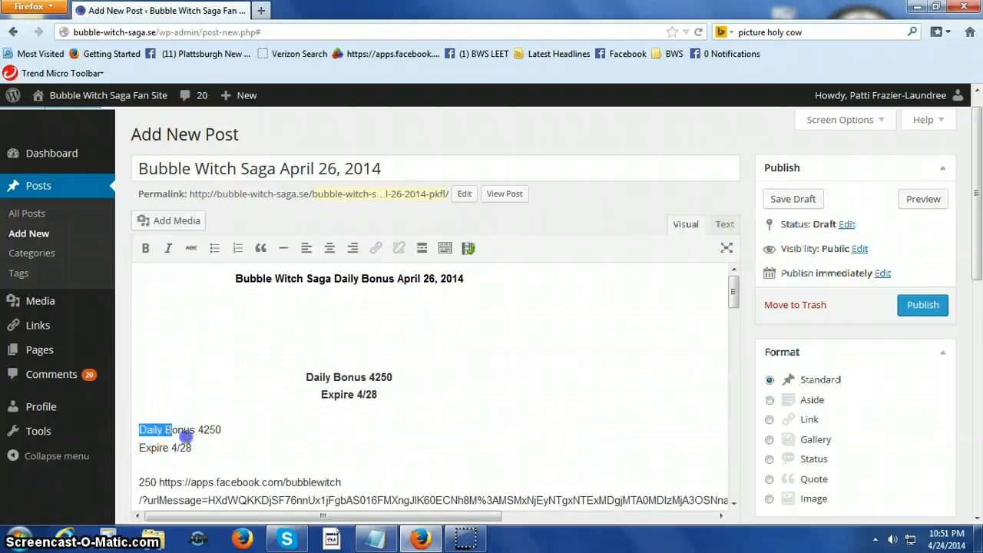
left_click_drag(186, 435, 208, 445)
key("Delete")
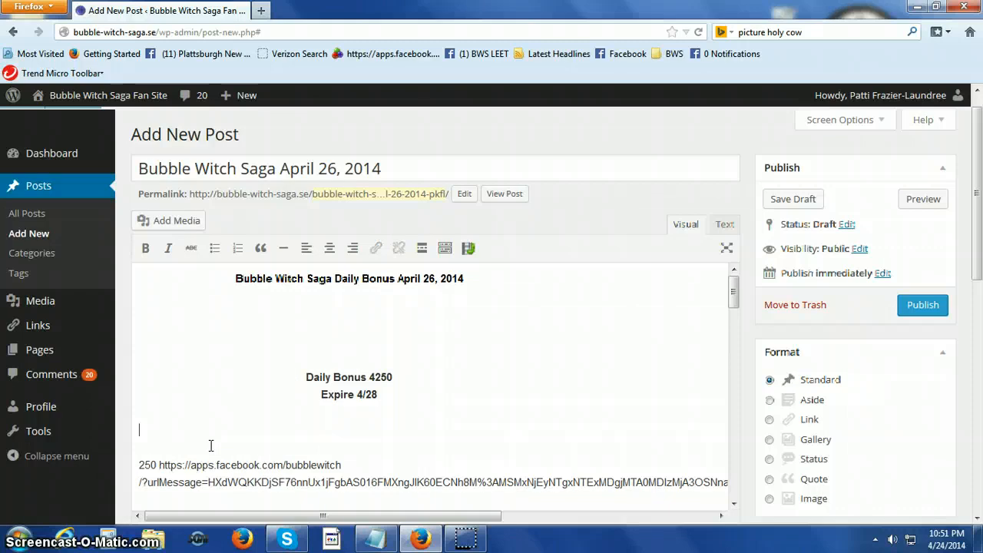
key("Delete")
scroll(210, 445, "down", 4)
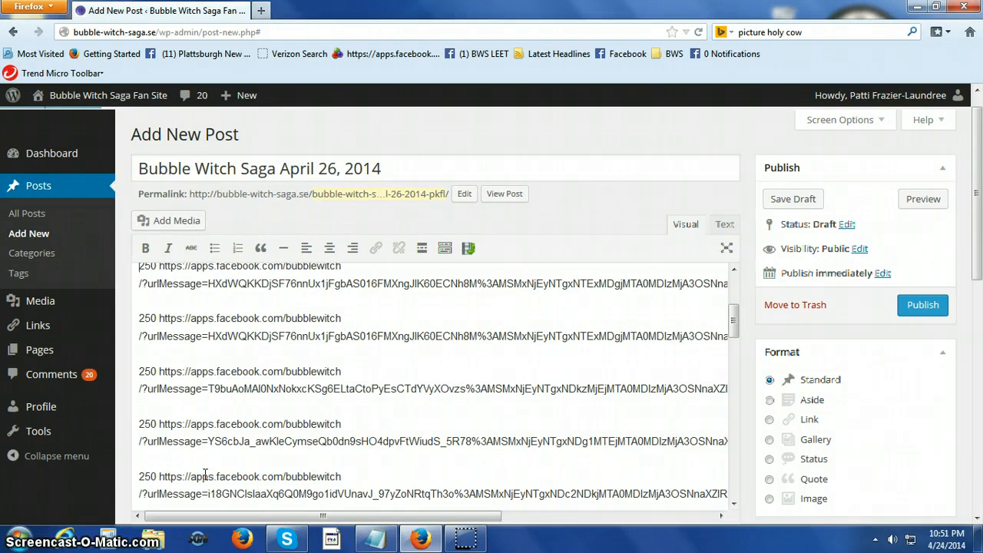
left_click(791, 203)
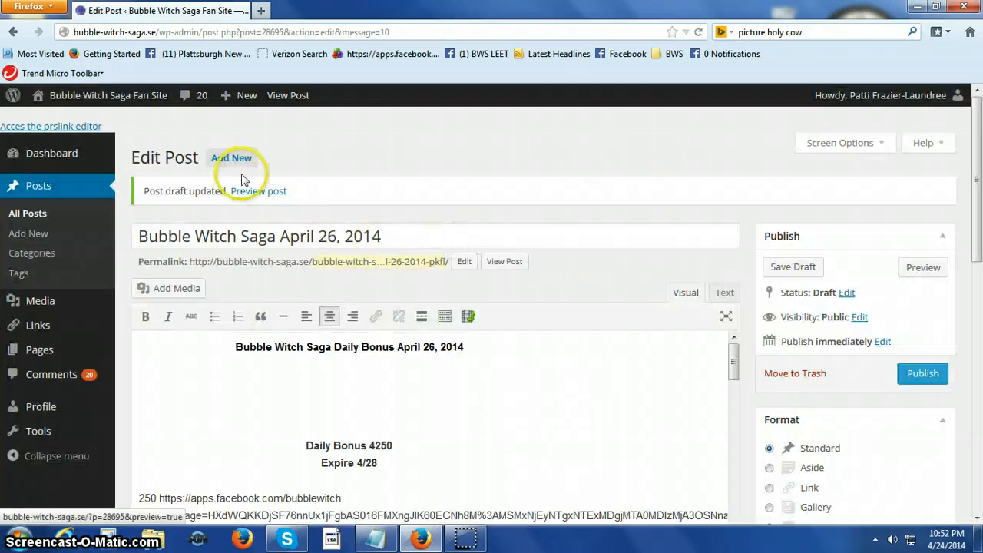
Start a new post titled "Bubble Witch Saga Daily Bonus April 27, 2014"
left_click(247, 170)
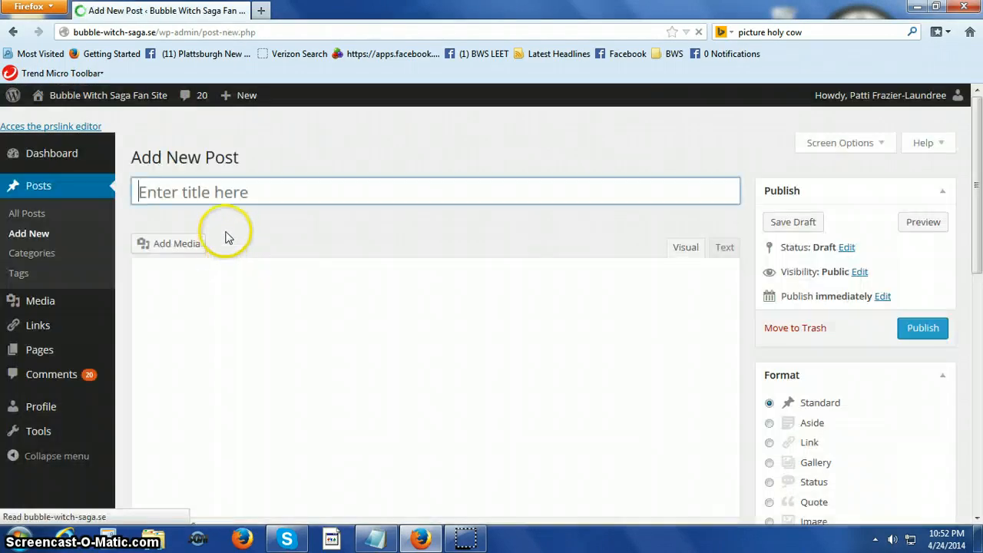
type("Bubble W")
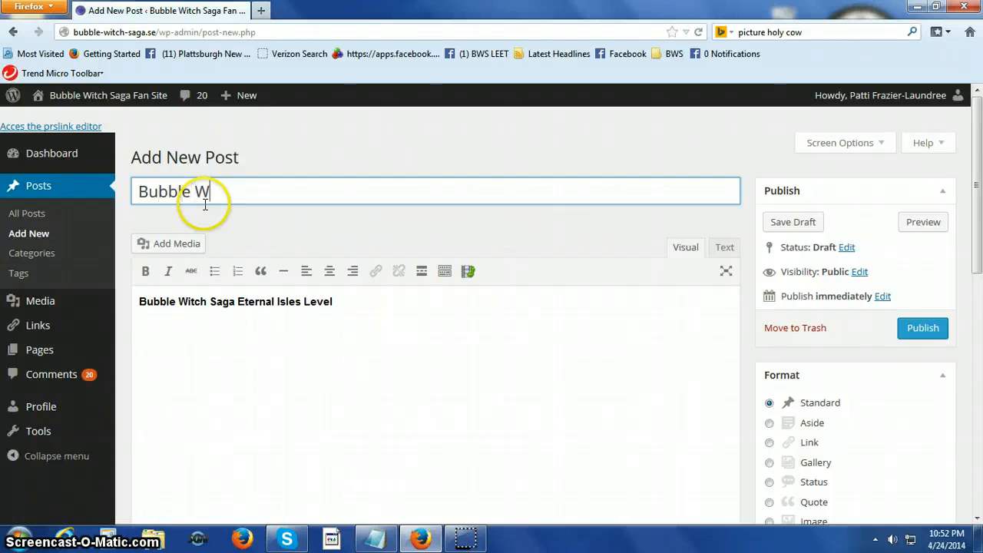
type("itch Saga Daily B")
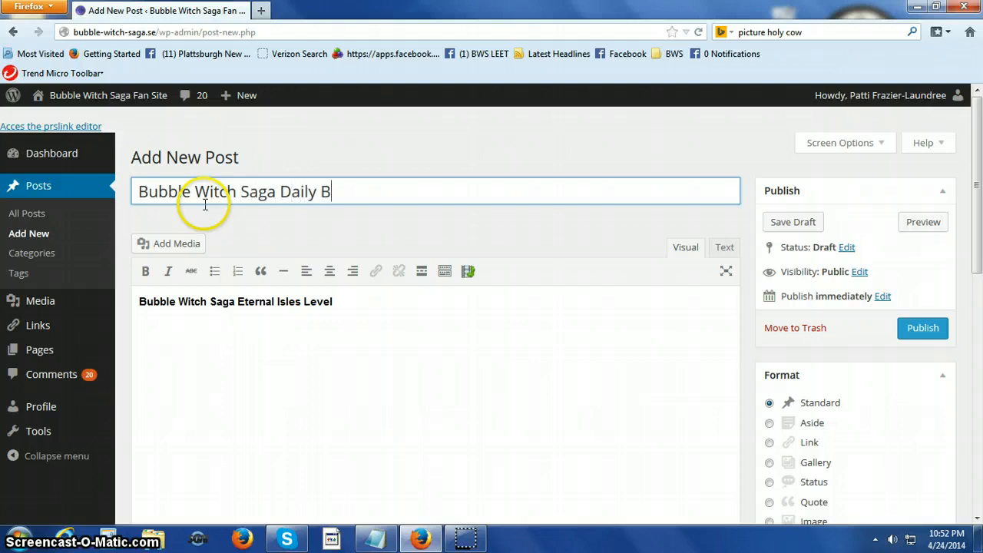
type("onus ")
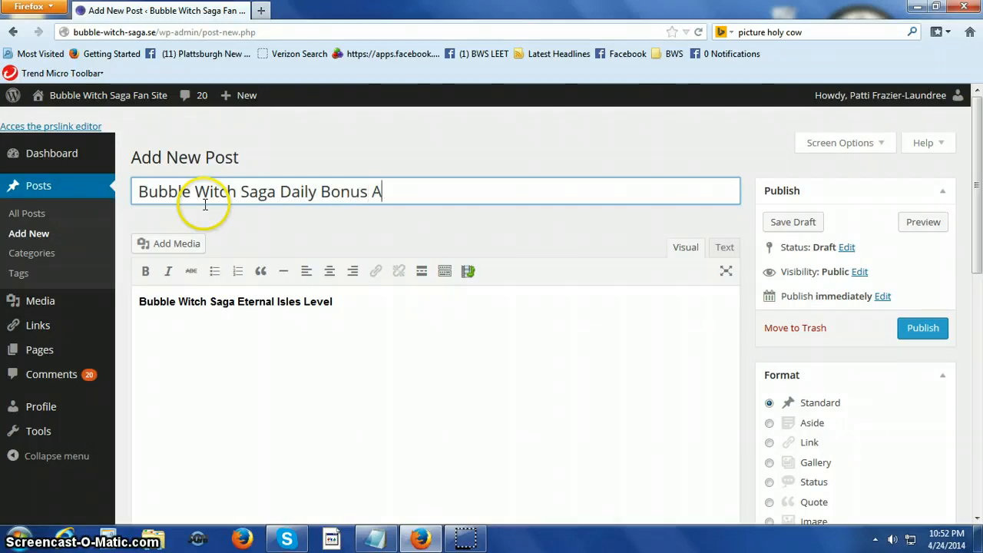
type("April 27, 2014")
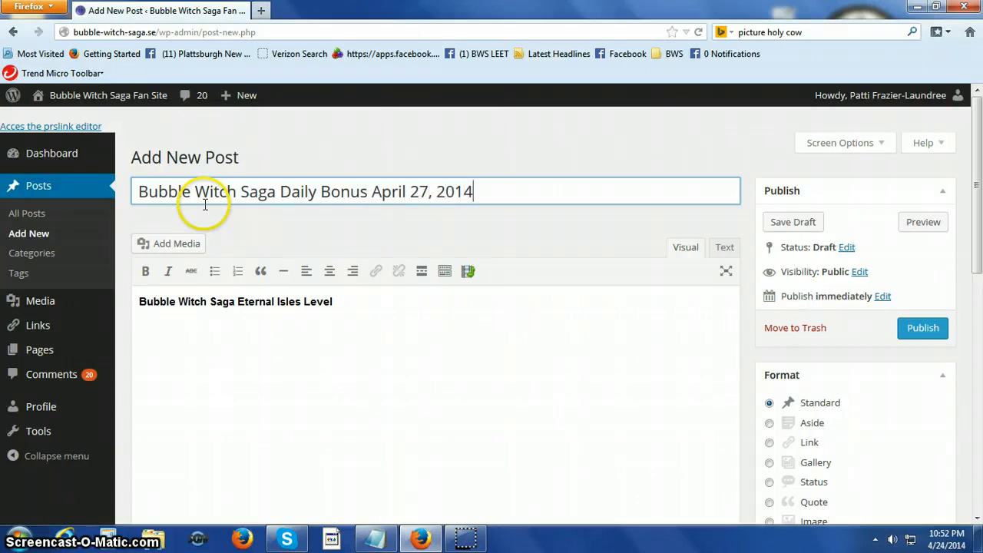
Center the heading in the post body and change its text to "Bubble Witch Saga Daily Bonus April 27, 2014"
left_click(136, 301)
left_click(328, 272)
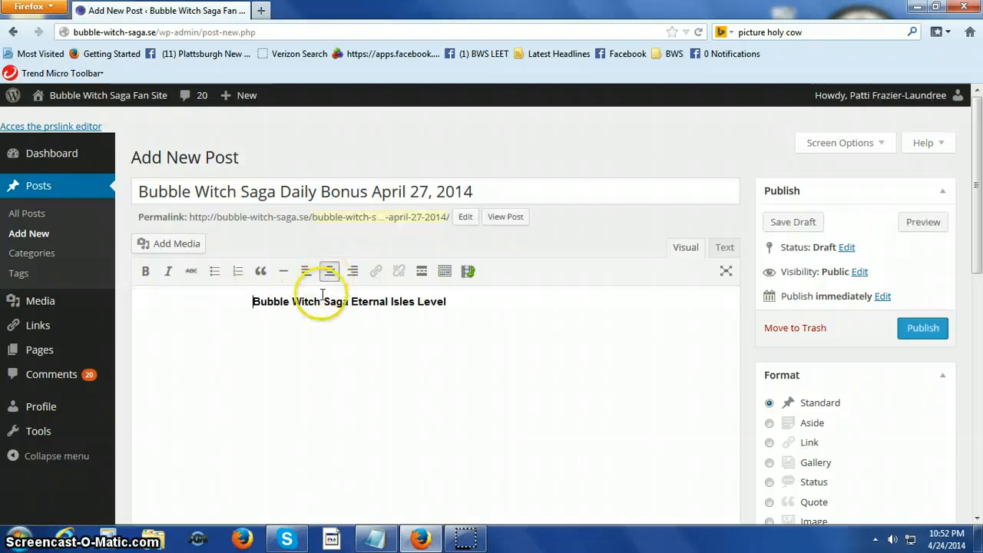
left_click_drag(351, 303, 537, 323)
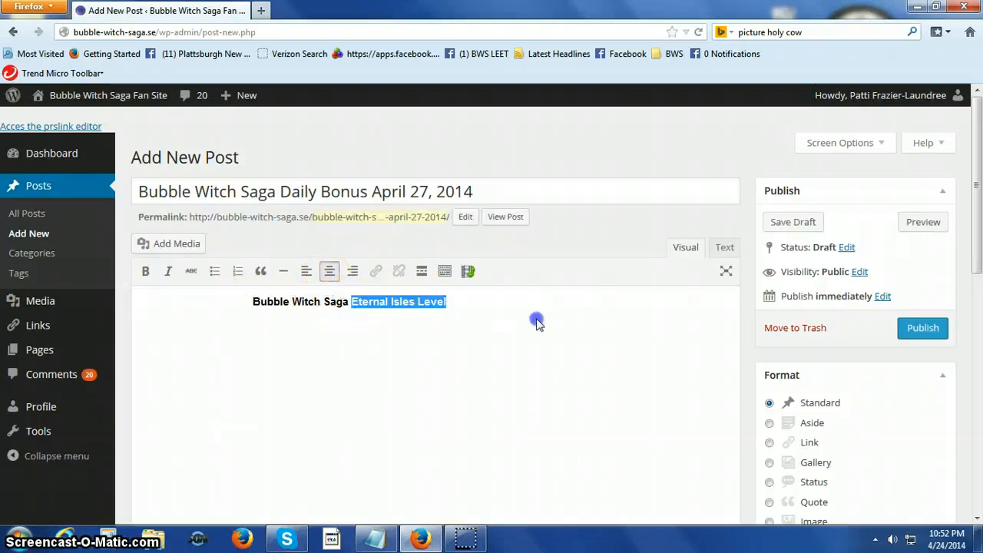
type("Da")
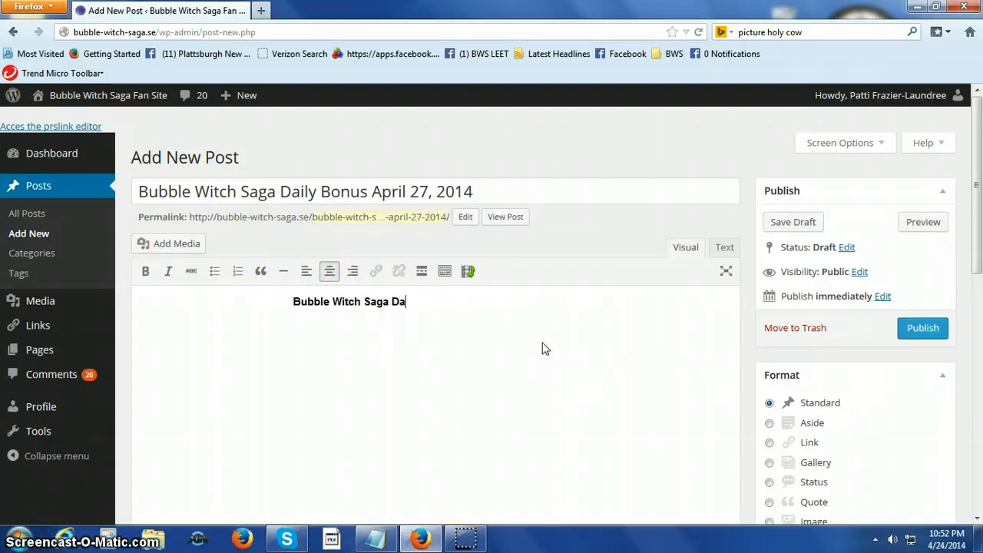
type("ily Bo")
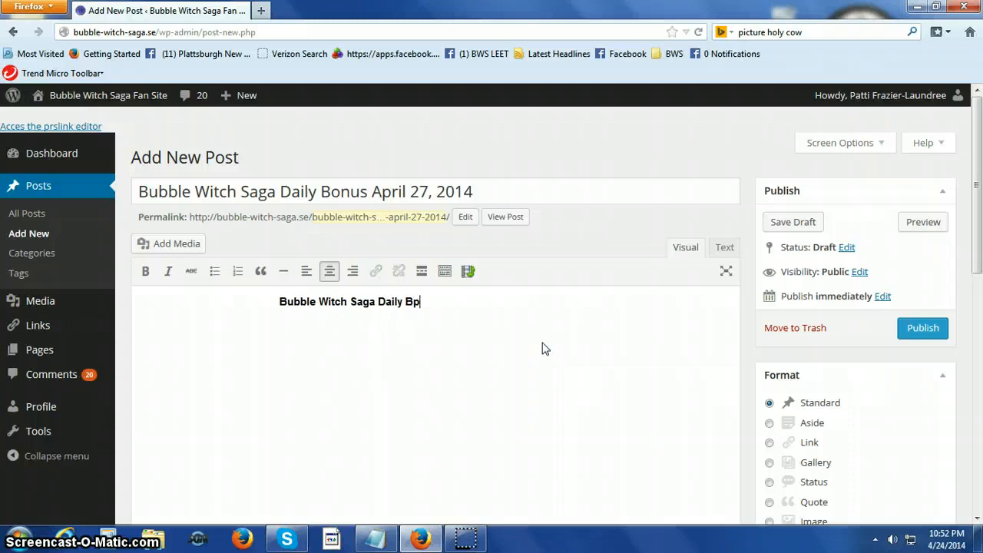
type("nus A")
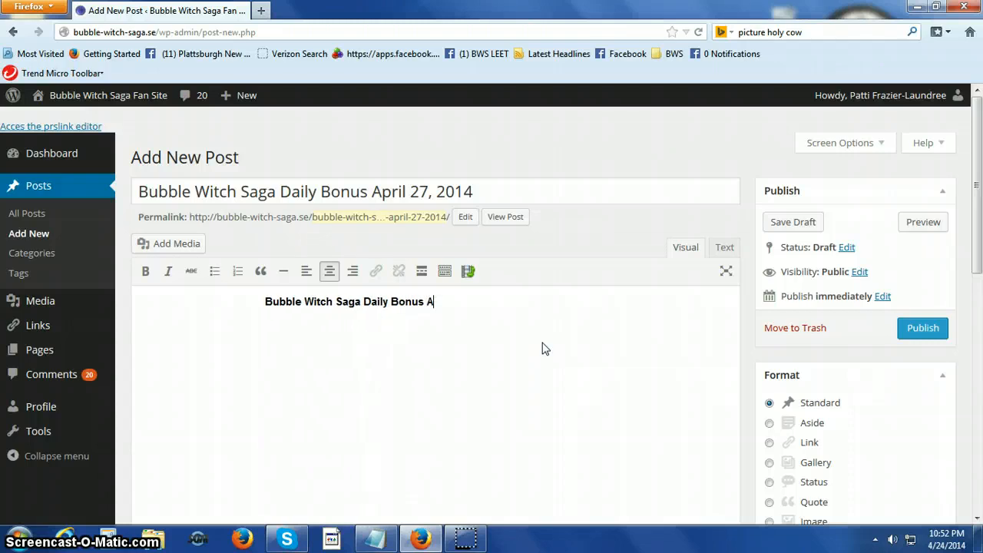
type("pril")
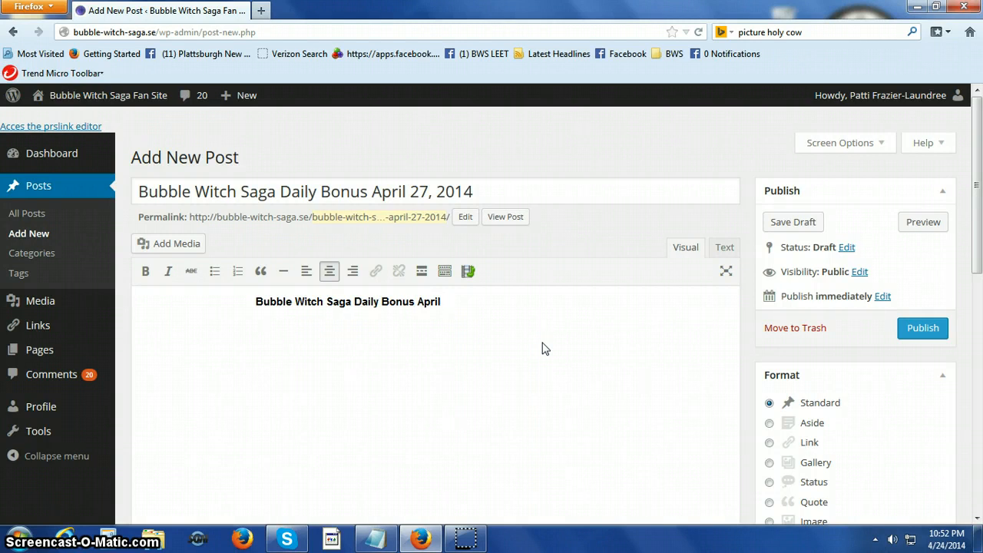
type(" 27, 2015")
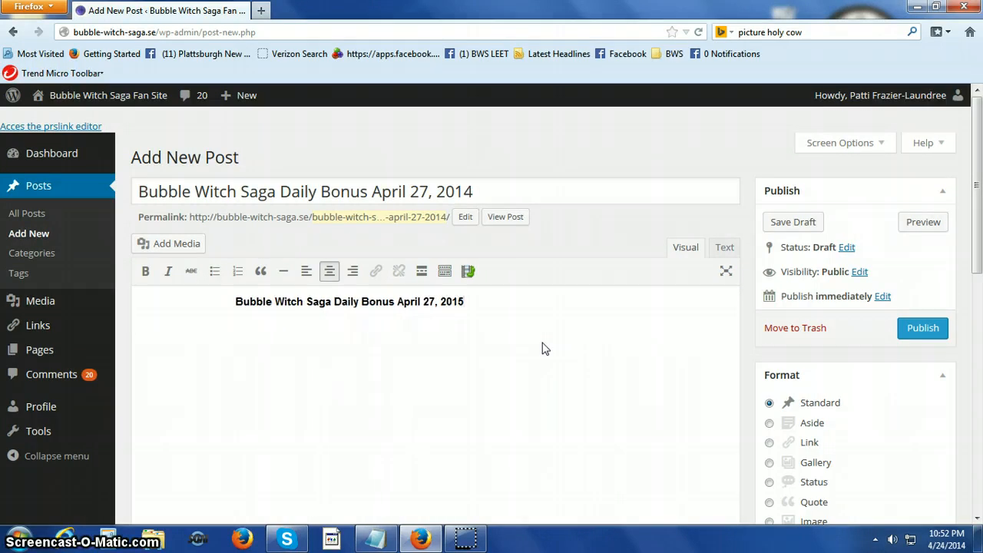
key("BackSpace")
type("4")
Append "-pkfl" to the end of the post's permalink
left_click(465, 217)
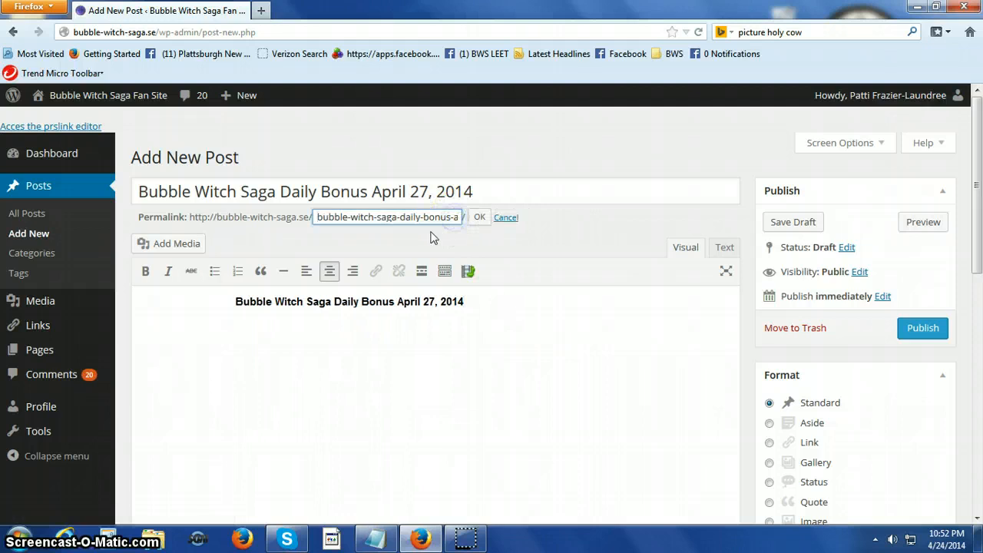
left_click(514, 297)
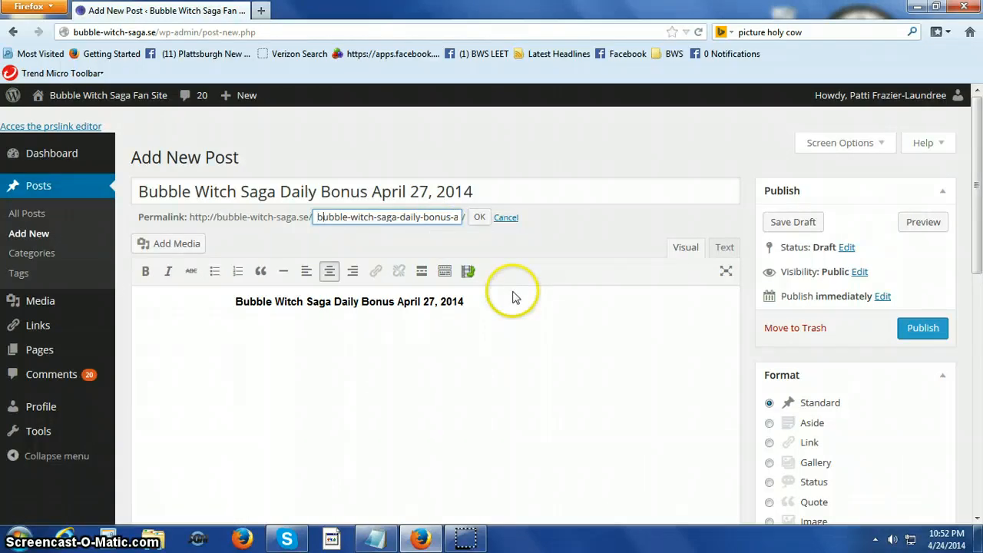
key("Right")
key("Right")
key("Right")
key("Right")
key("Right")
key("Right")
key("Right")
key("Right")
key("Right")
key("Right")
key("Right")
key("Right")
key("Right")
key("Right")
key("Right")
key("Right")
key("Right")
key("Right")
key("Right")
key("Right")
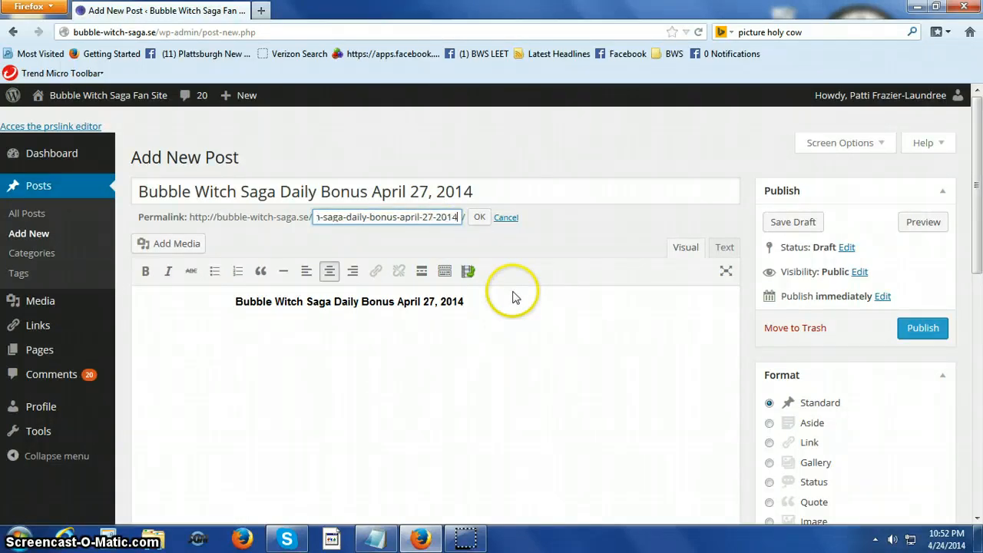
type("-")
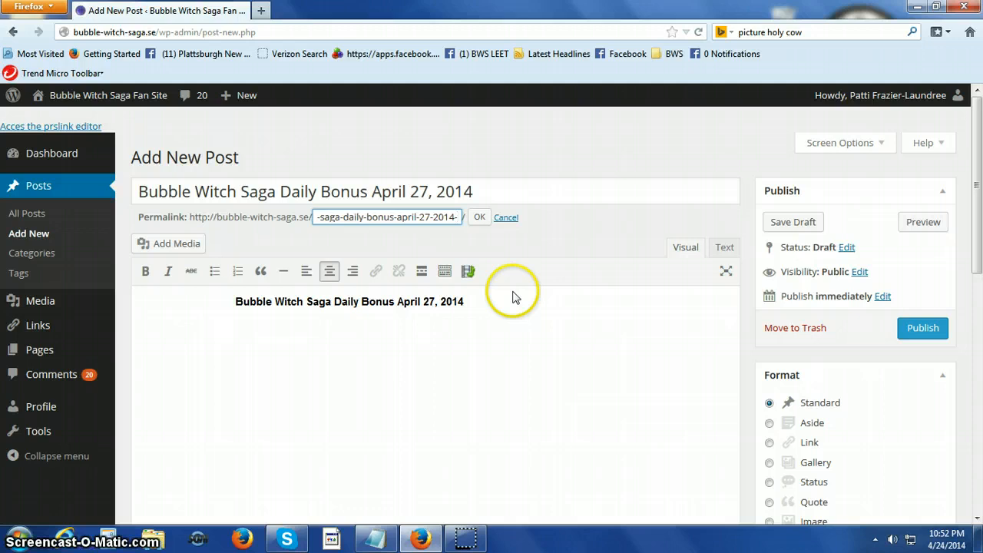
type("pkfl")
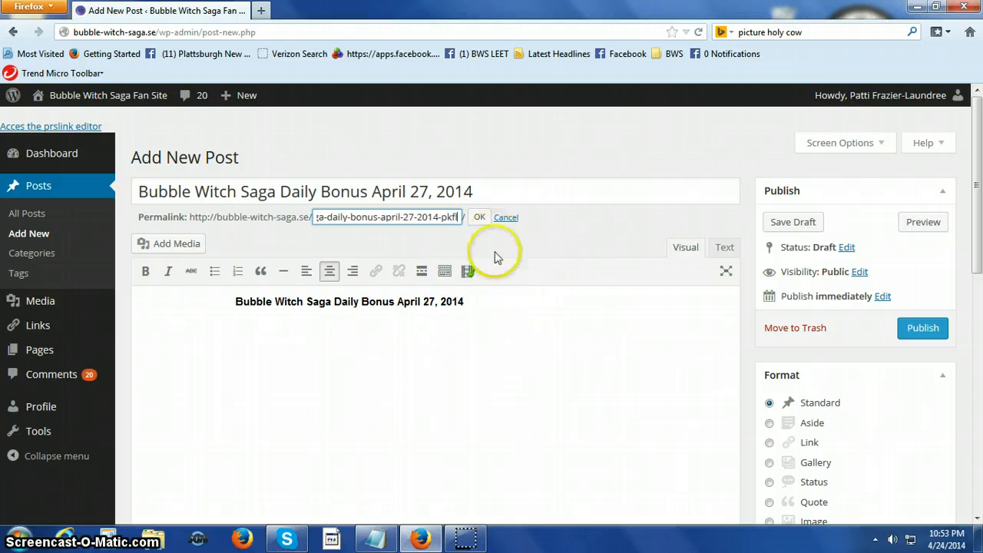
left_click(479, 217)
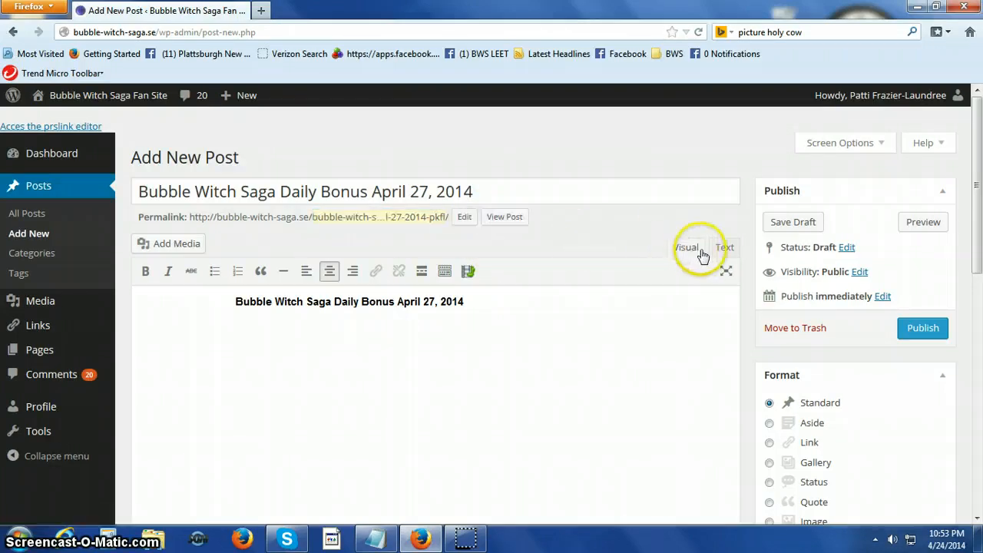
Assign the post to the Bubble Witch Saga category and add the tag "daily bonus"
scroll(735, 297, "down", 5)
scroll(788, 347, "down", 5)
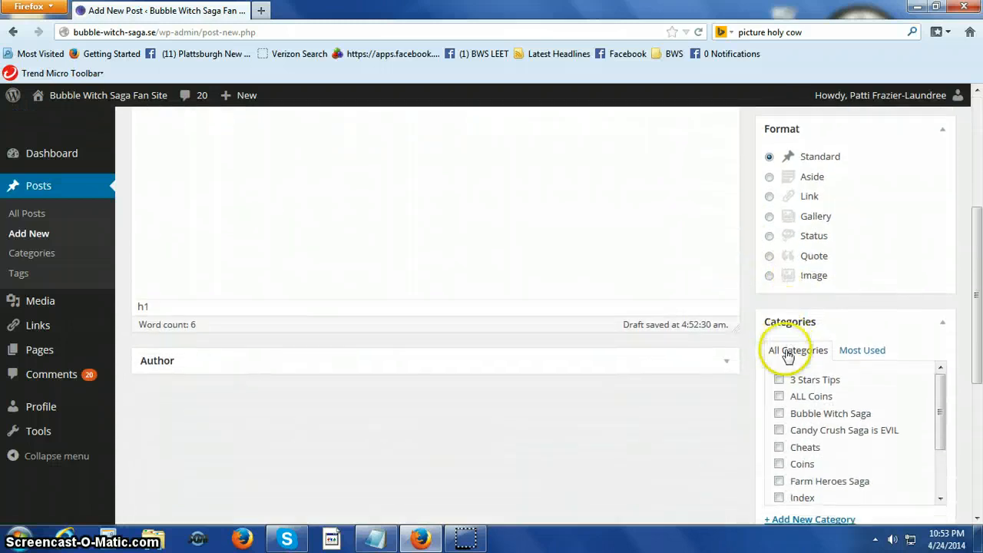
left_click(779, 332)
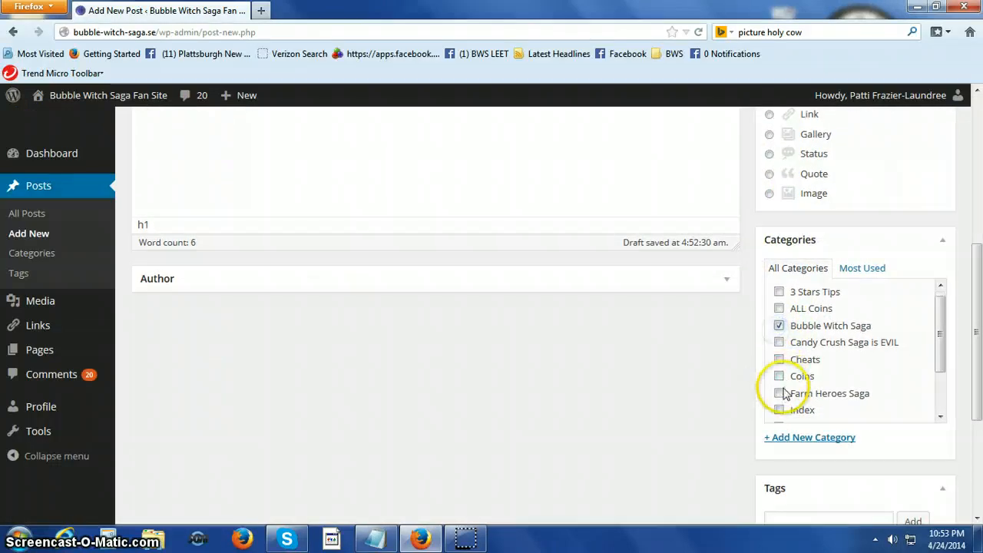
scroll(781, 384, "down", 3)
scroll(783, 476, "down", 2)
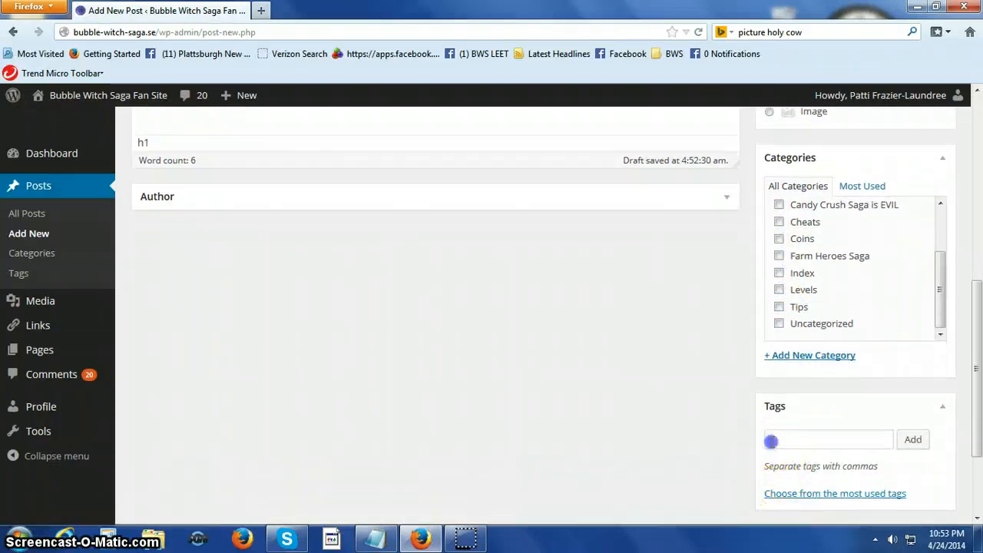
left_click(772, 440)
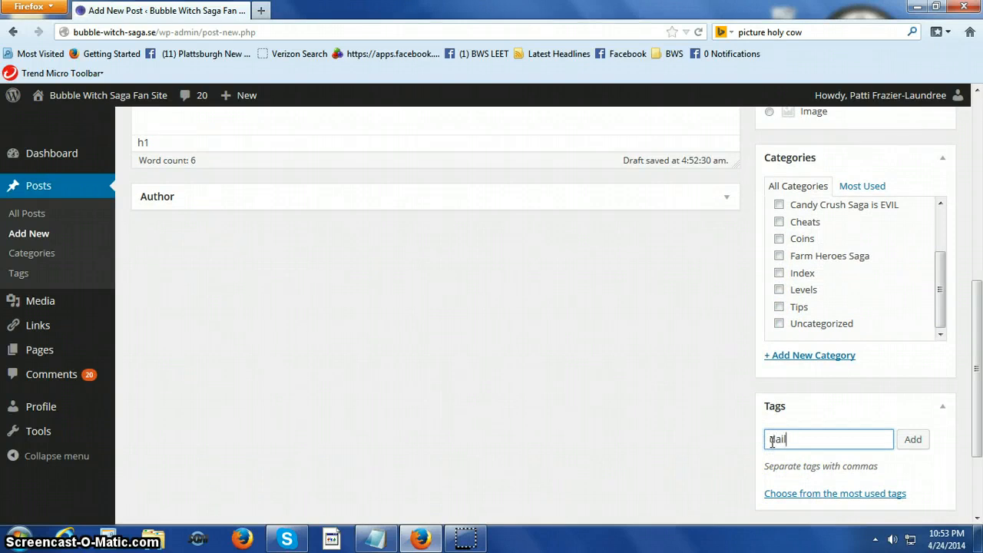
type("daily bonus")
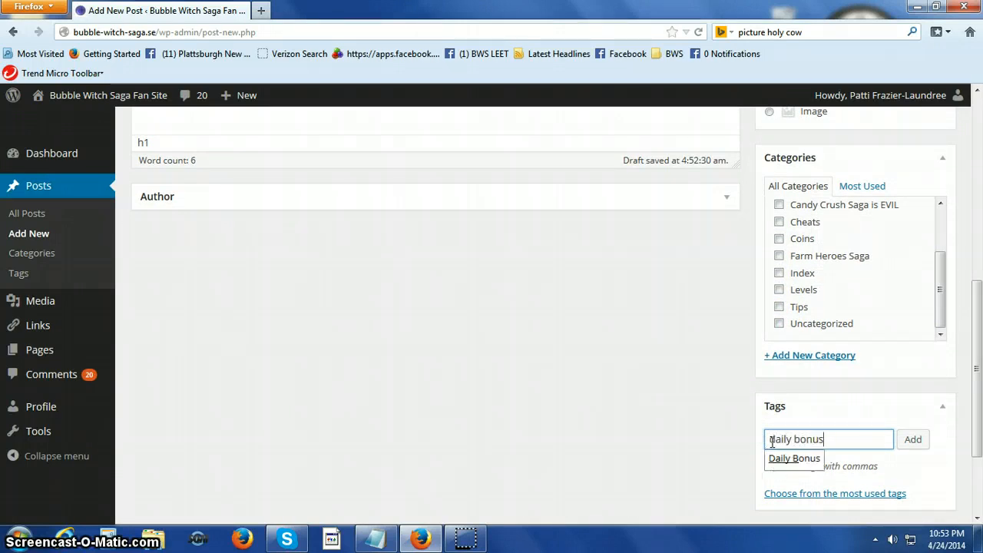
key("Return")
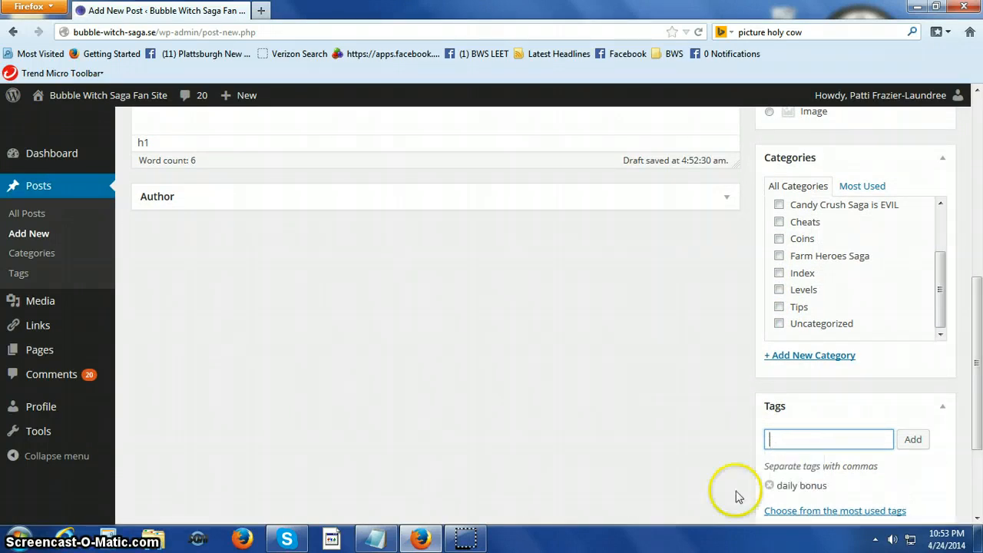
Center-align the empty paragraph below the heading in the post body
scroll(423, 370, "up", 8)
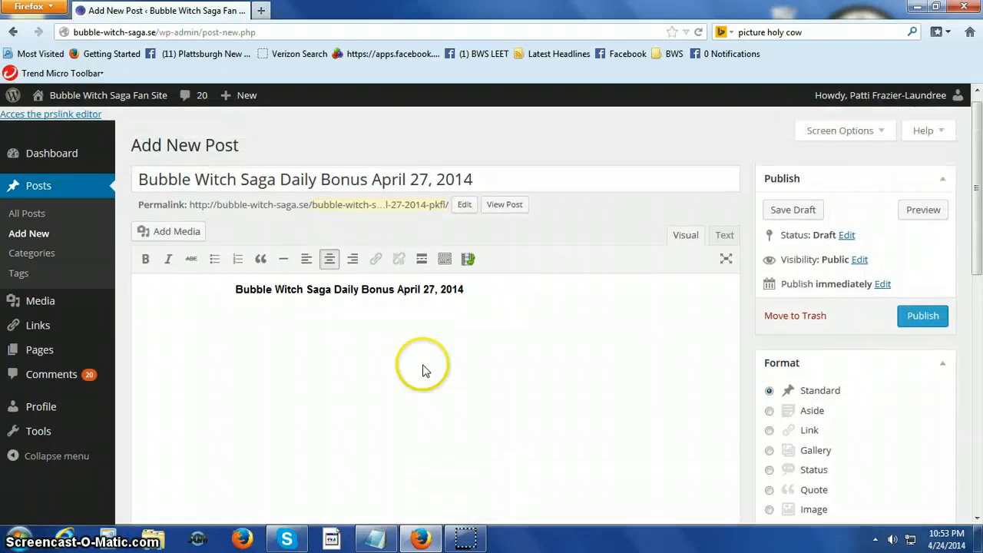
left_click(492, 309)
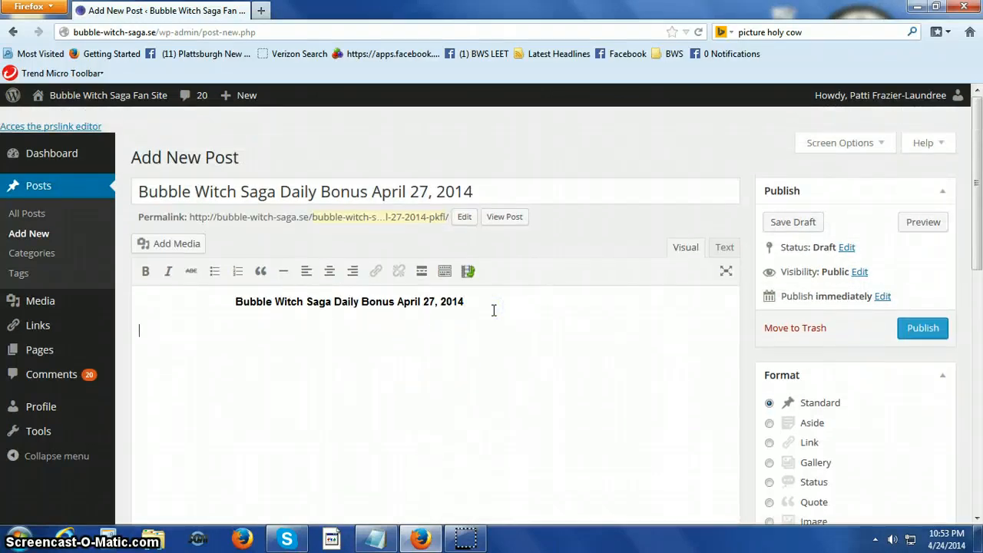
left_click(330, 273)
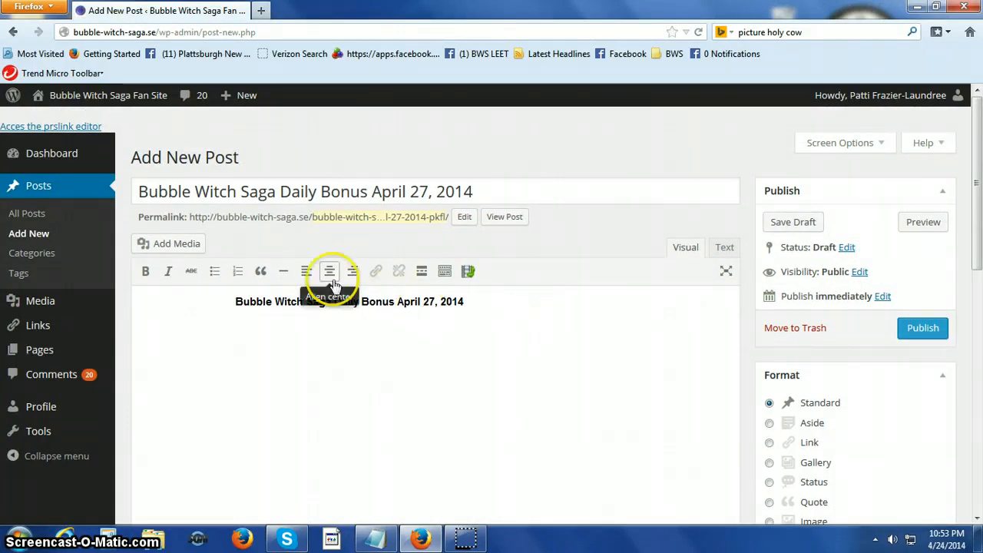
Switch to the coins text file in Notepad and replace the status of the 4/25 entry with "pub"
left_click(375, 538)
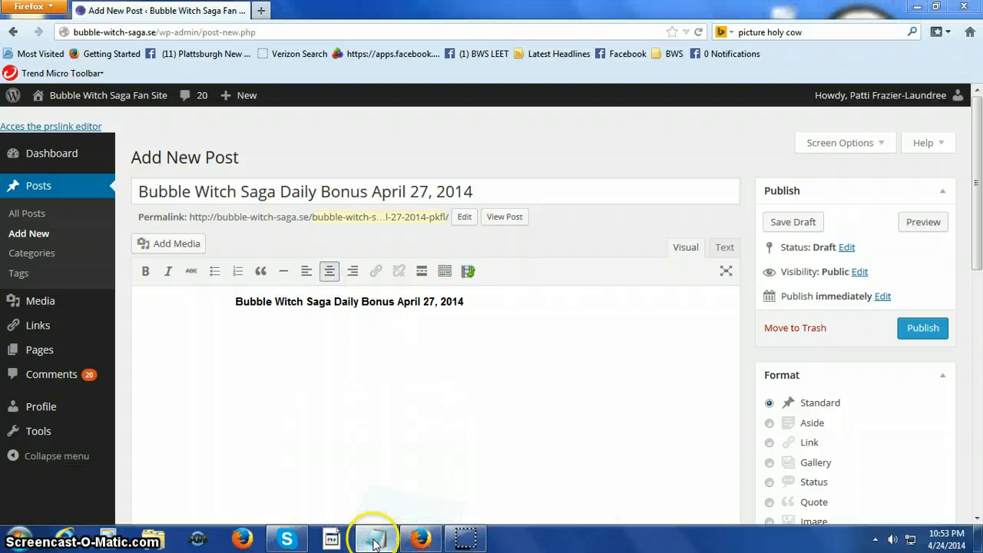
scroll(396, 422, "up", 2)
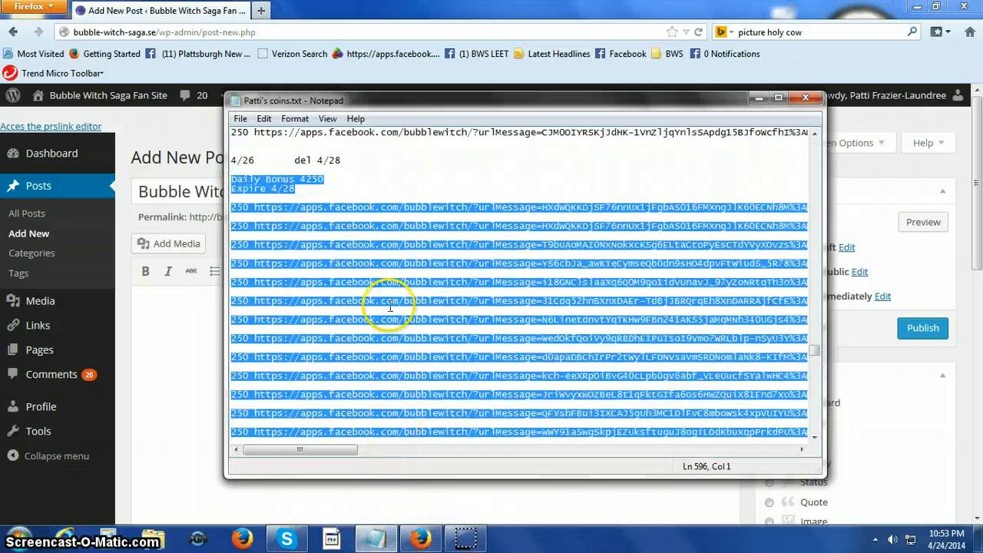
left_click(363, 182)
left_click(267, 159)
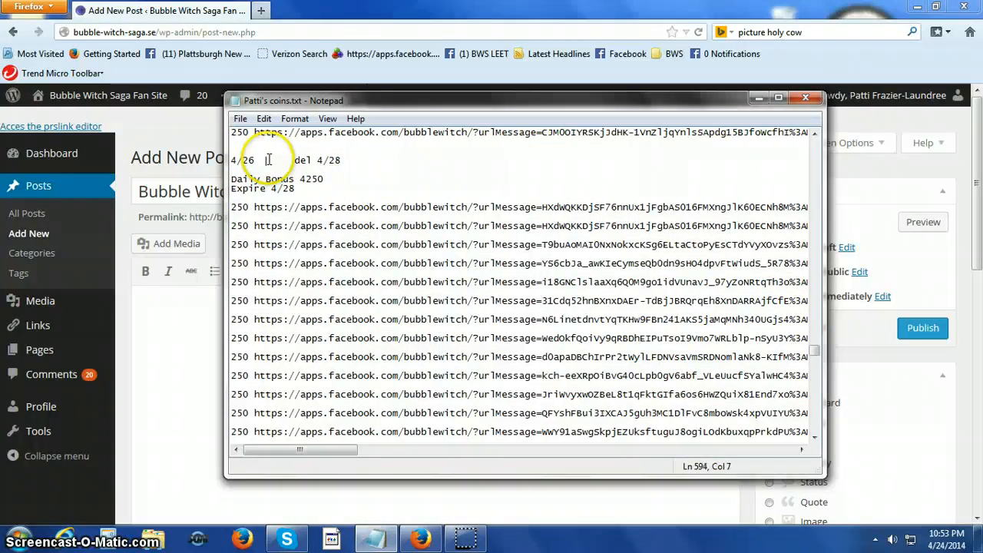
scroll(289, 230, "up", 7)
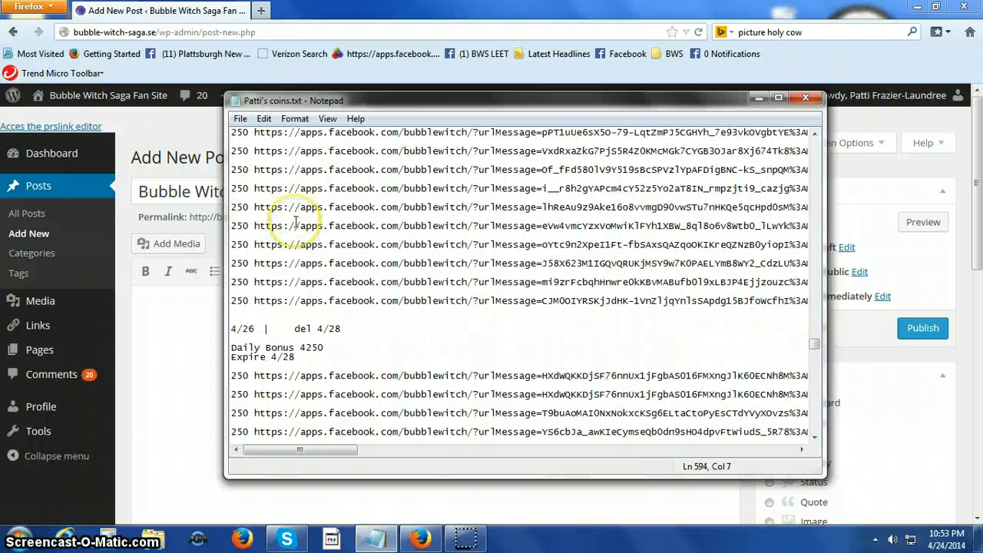
scroll(295, 222, "up", 1)
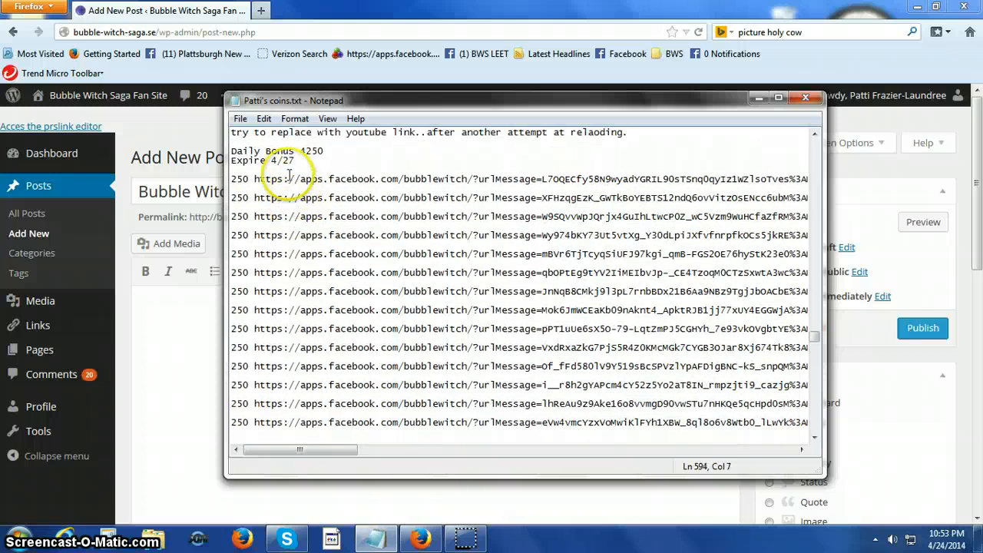
scroll(296, 182, "up", 3)
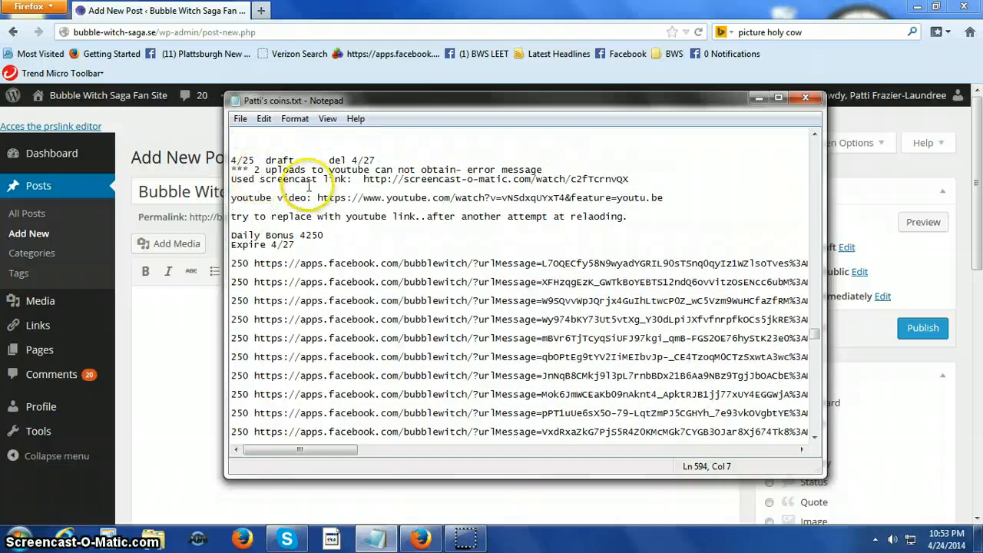
left_click_drag(299, 161, 232, 159)
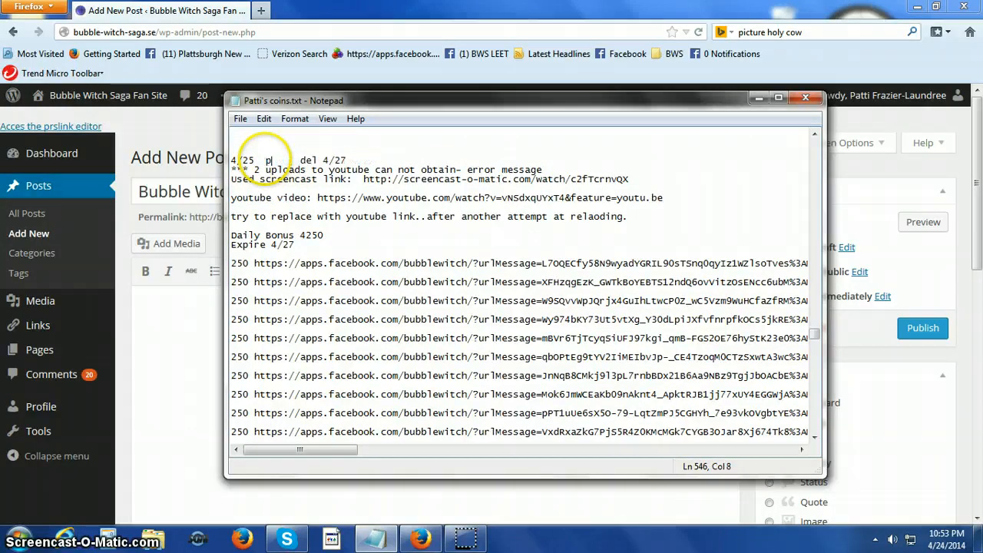
type("pub")
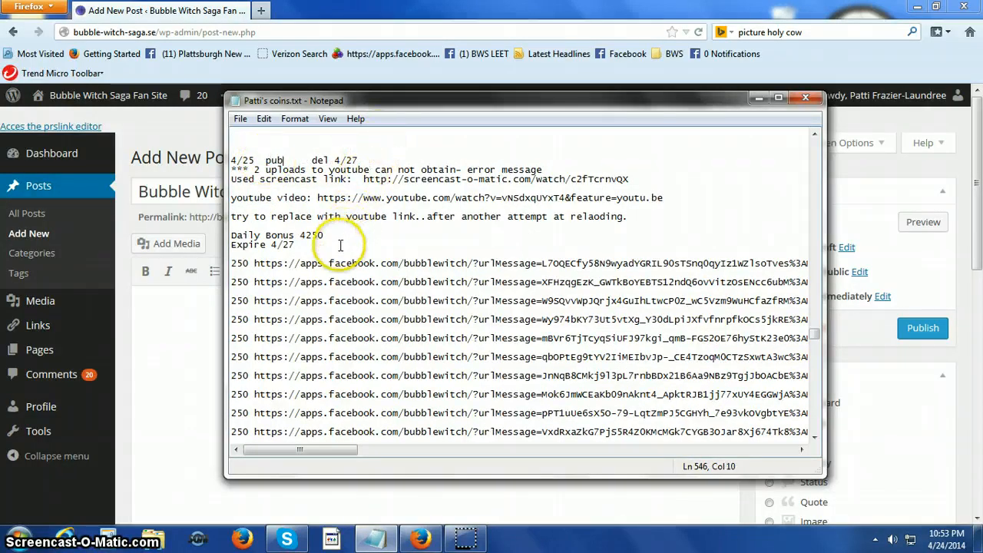
Mark the 4/26 and 4/27 entries in the coins file as "draft"
scroll(340, 245, "down", 2)
scroll(341, 245, "down", 1)
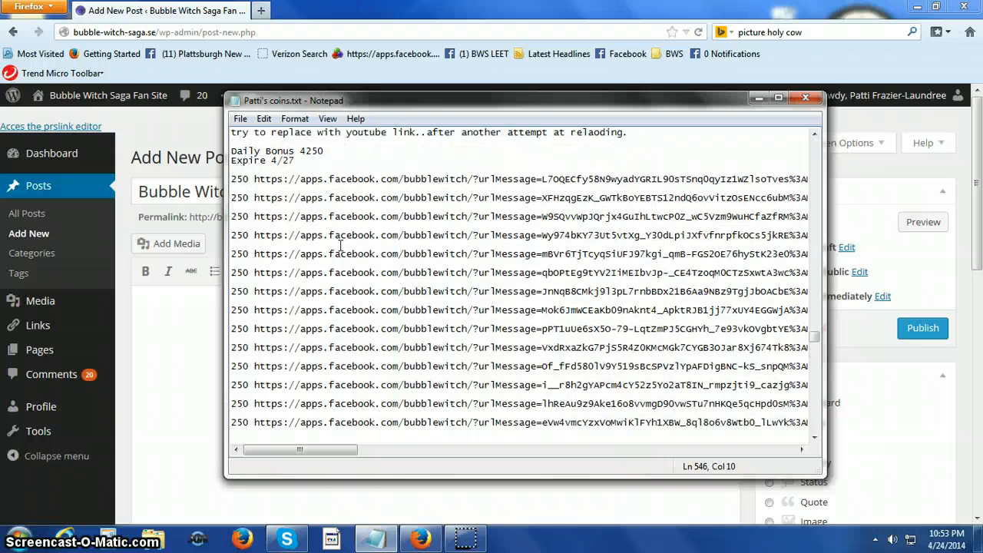
scroll(341, 245, "down", 2)
scroll(340, 245, "down", 1)
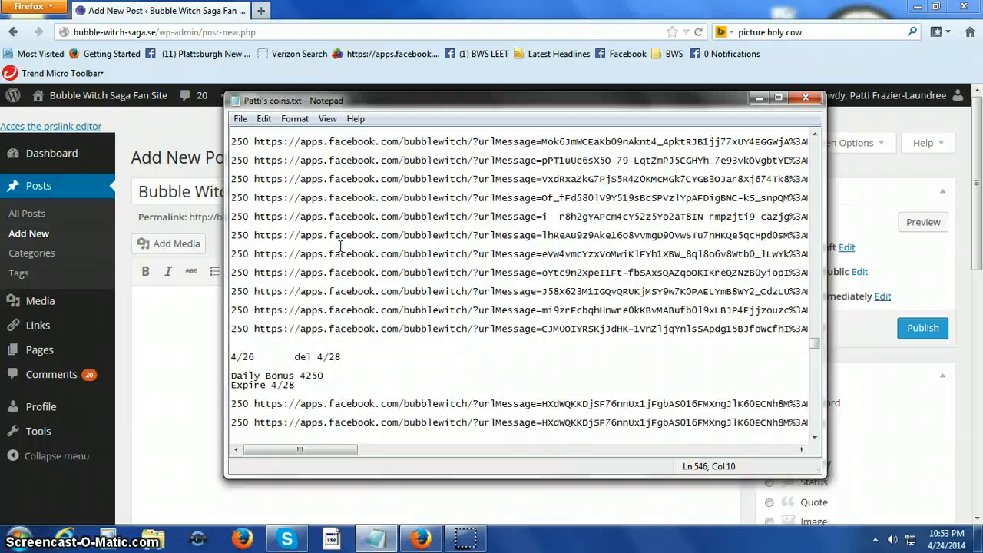
scroll(340, 245, "down", 1)
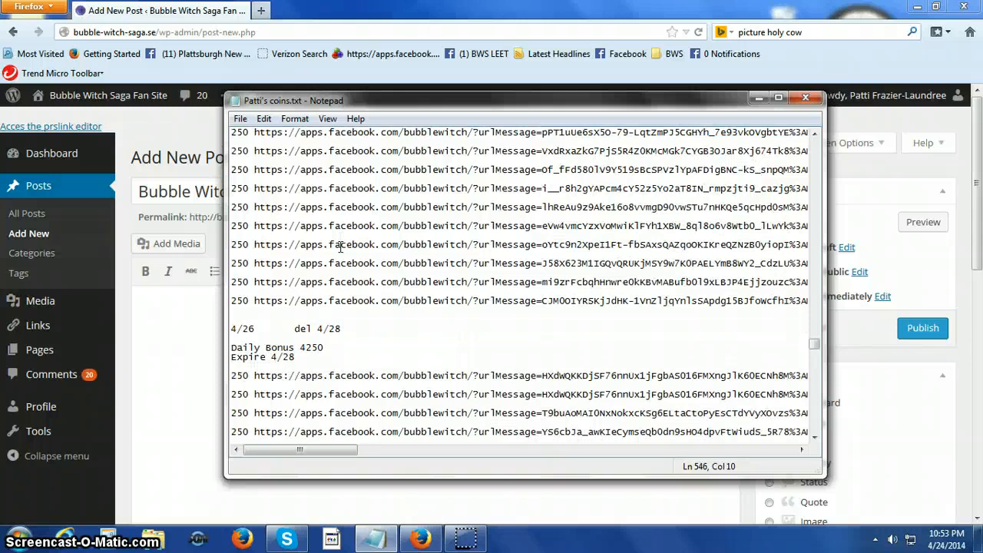
scroll(340, 245, "down", 1)
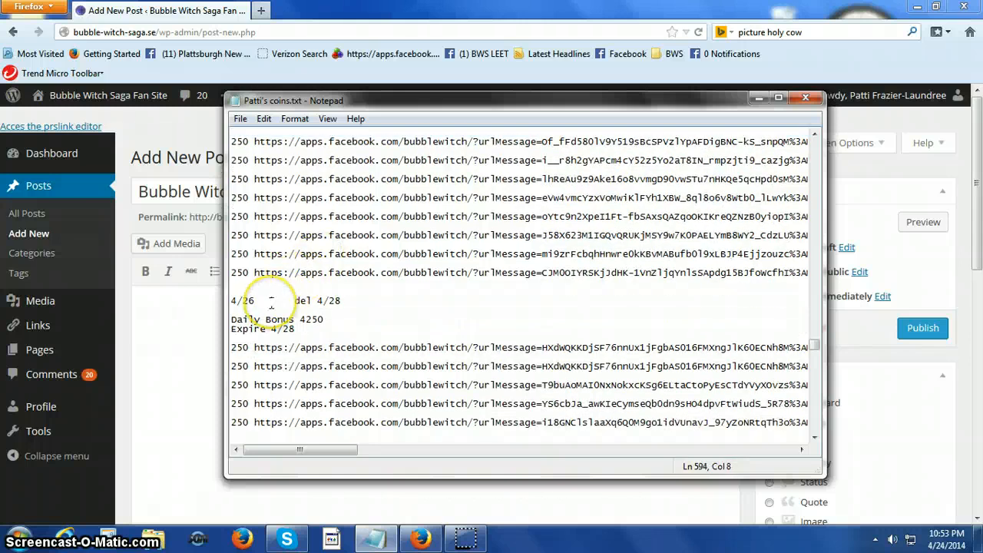
type("d")
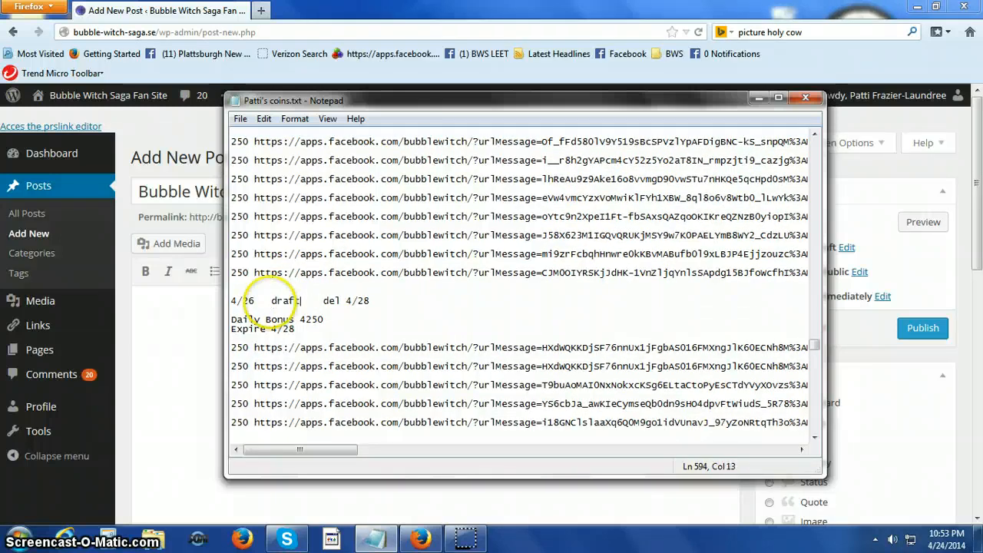
type("raft")
scroll(307, 331, "down", 4)
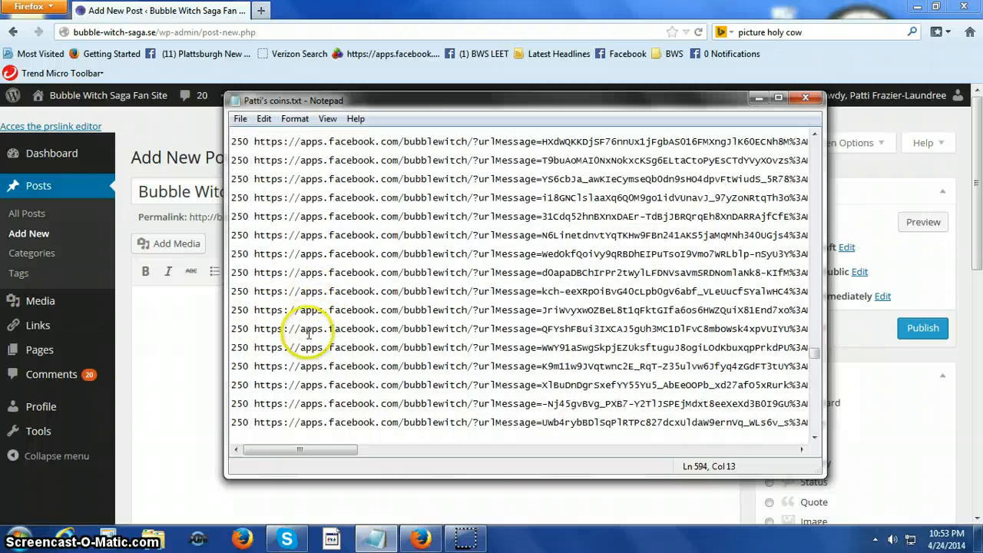
scroll(303, 331, "down", 4)
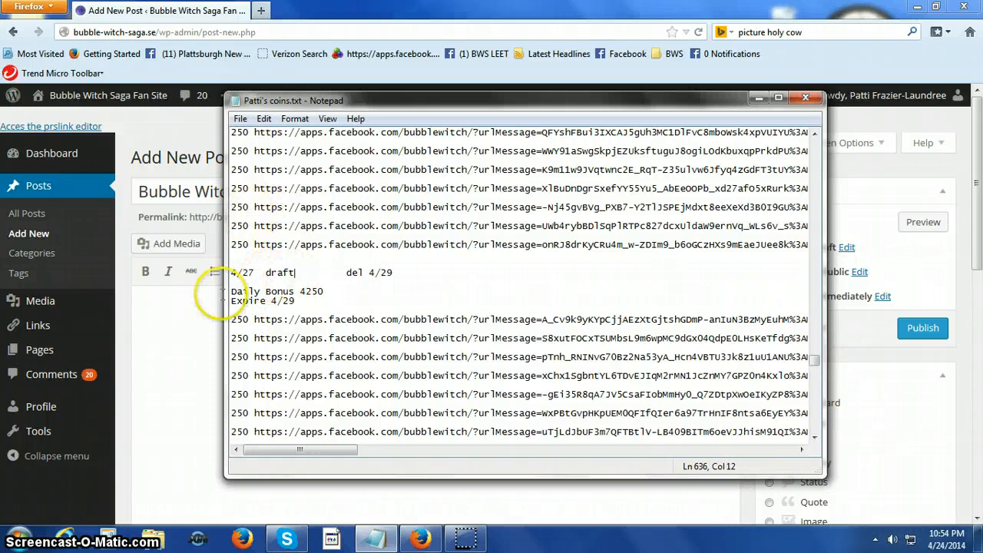
Copy the 4/27 block from "Daily Bonus 4250" and "Expire 4/29" through its last 250 link
left_click_drag(231, 292, 259, 314)
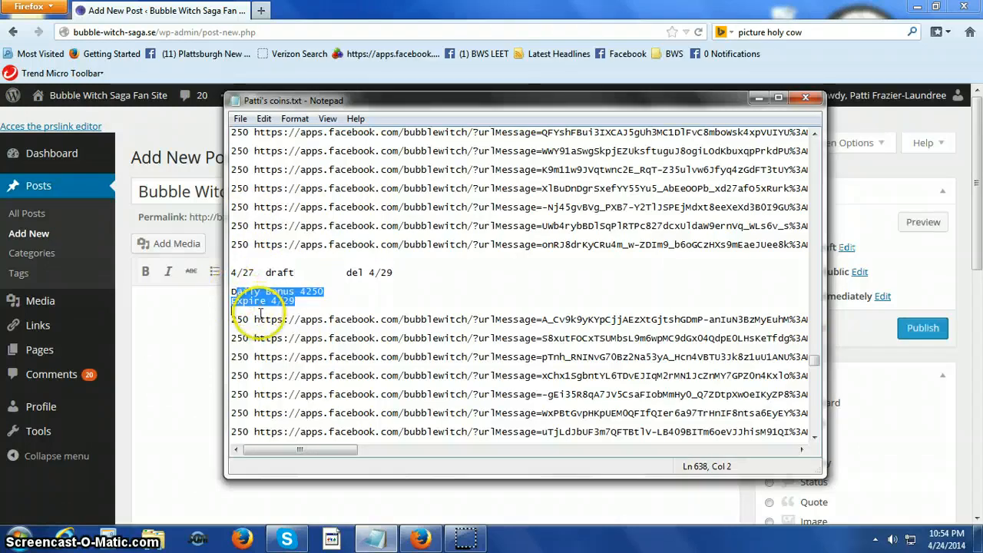
left_click_drag(229, 283, 300, 454)
scroll(300, 453, "down", 2)
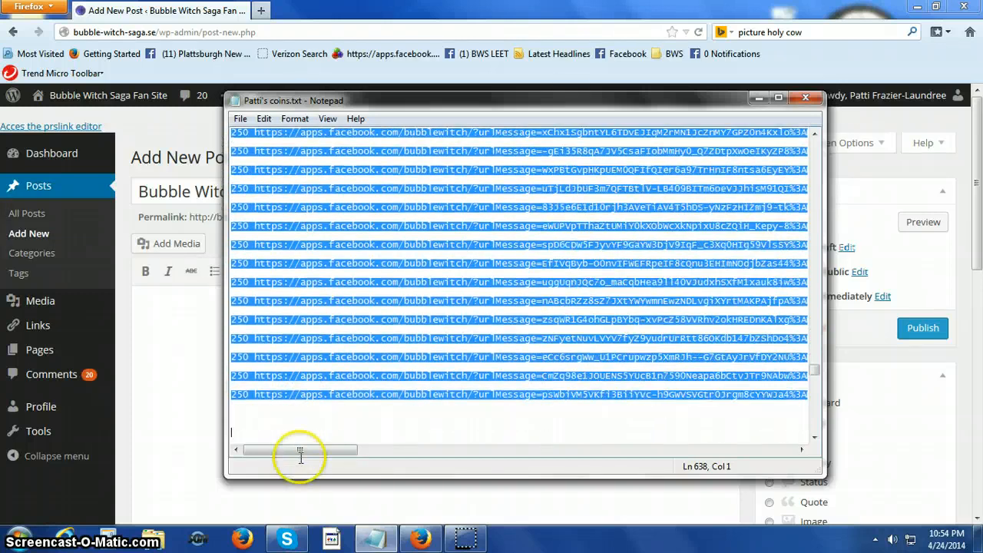
right_click(338, 320)
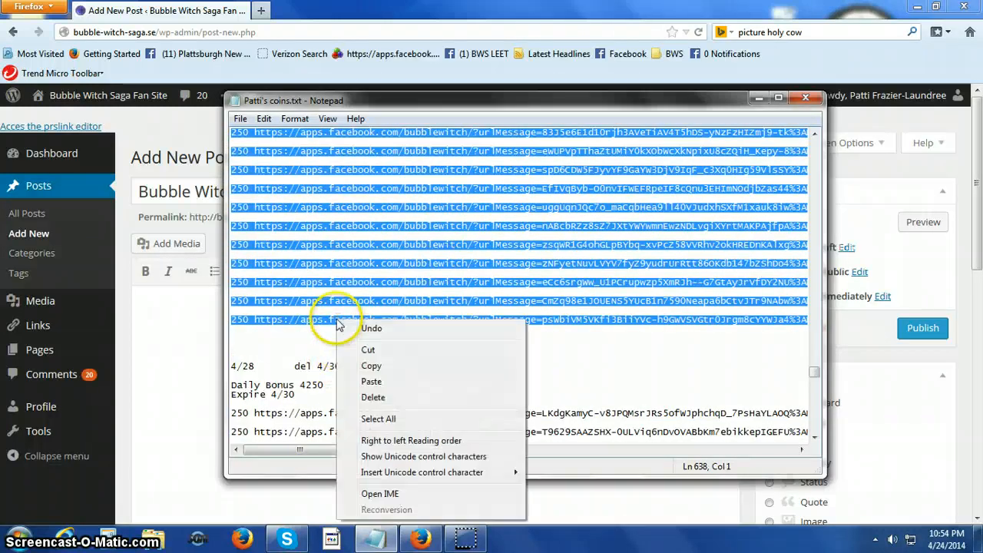
left_click(369, 367)
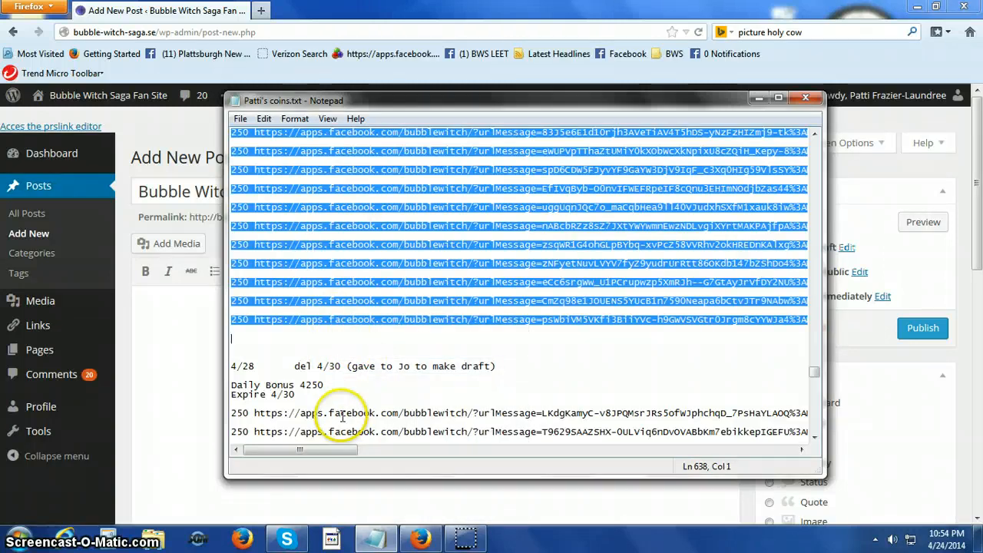
scroll(500, 334, "up", 3)
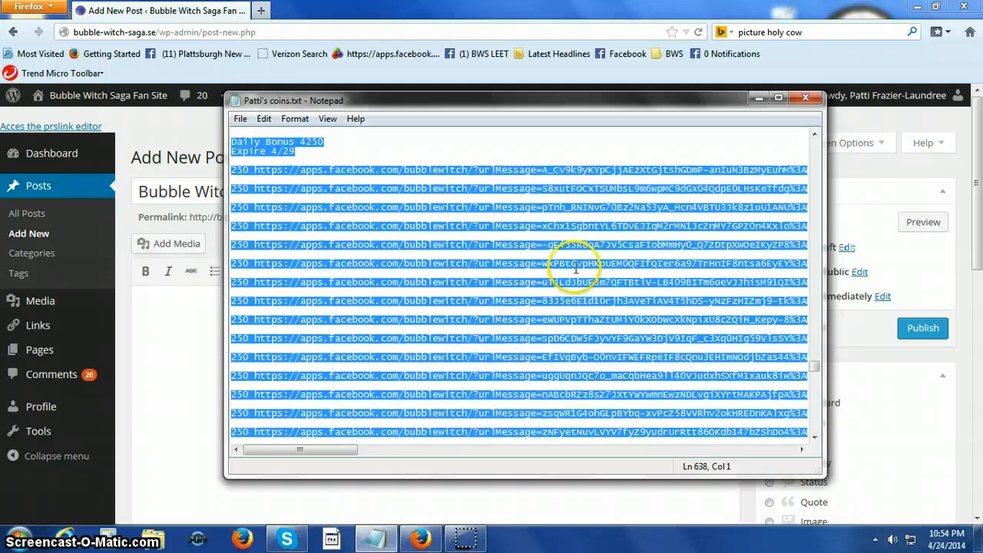
Return to the WordPress post in Firefox and paste the copied bonus block into the body below the heading
left_click(758, 97)
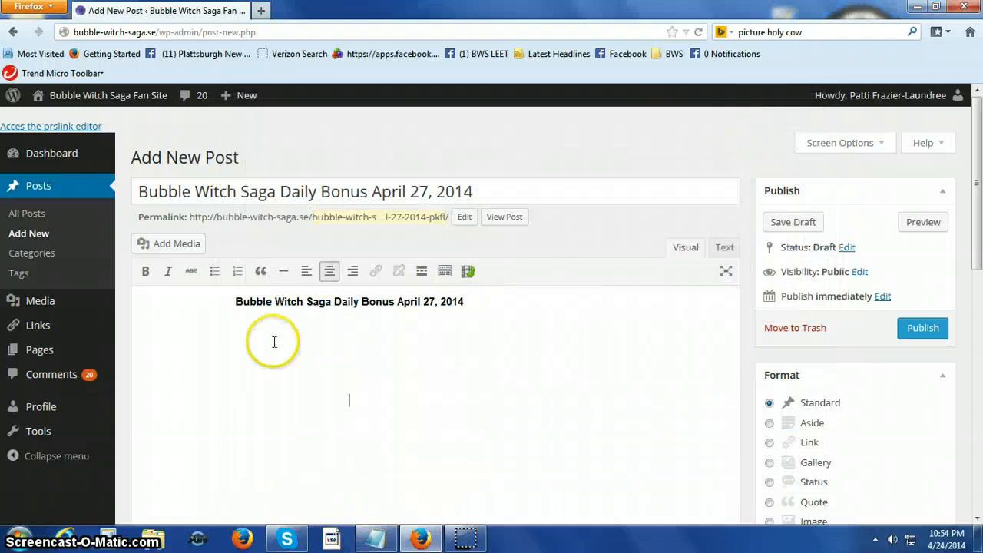
right_click(350, 399)
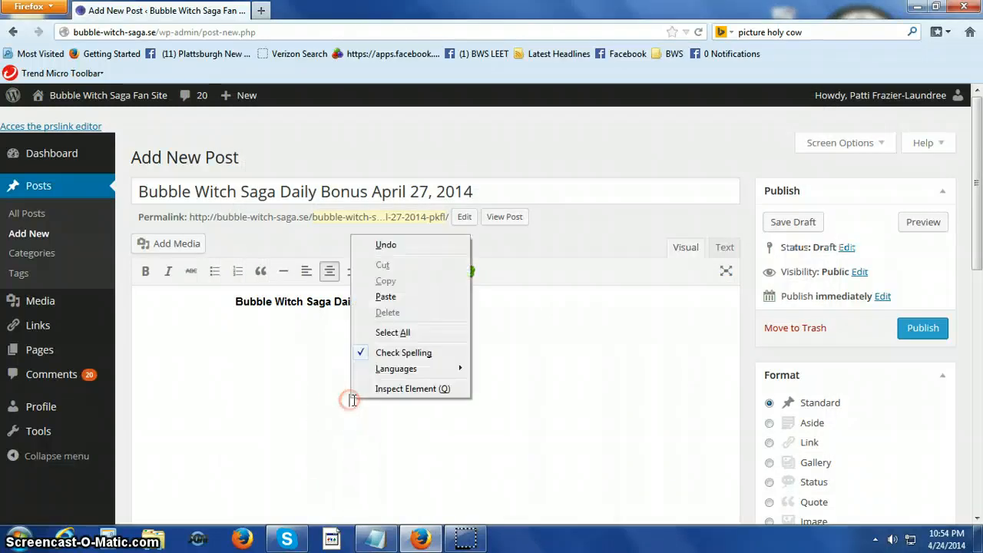
left_click(387, 296)
Make the "Daily Bonus 4250" and "Expire 4/29" lines in the post body bold and centered
scroll(307, 349, "up", 5)
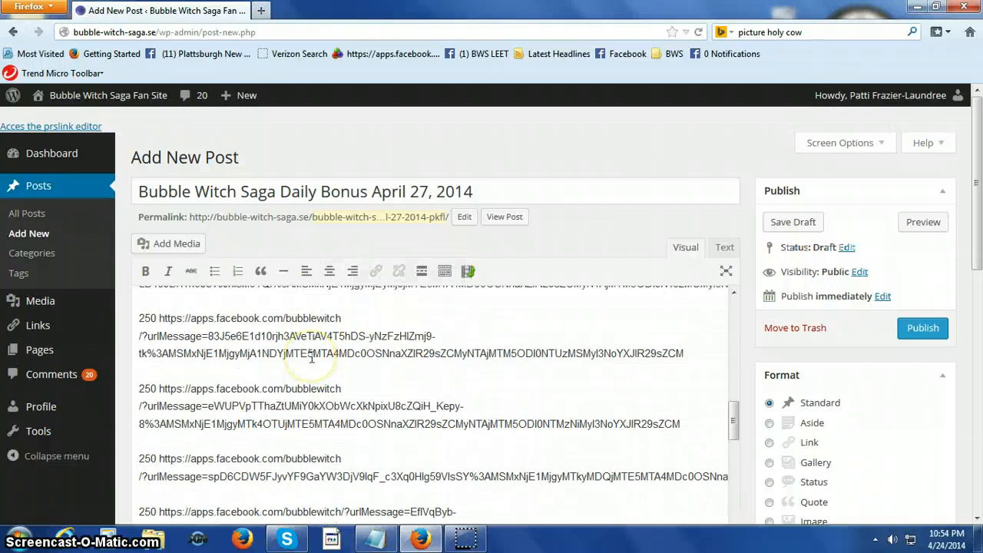
scroll(311, 357, "up", 10)
left_click(153, 400)
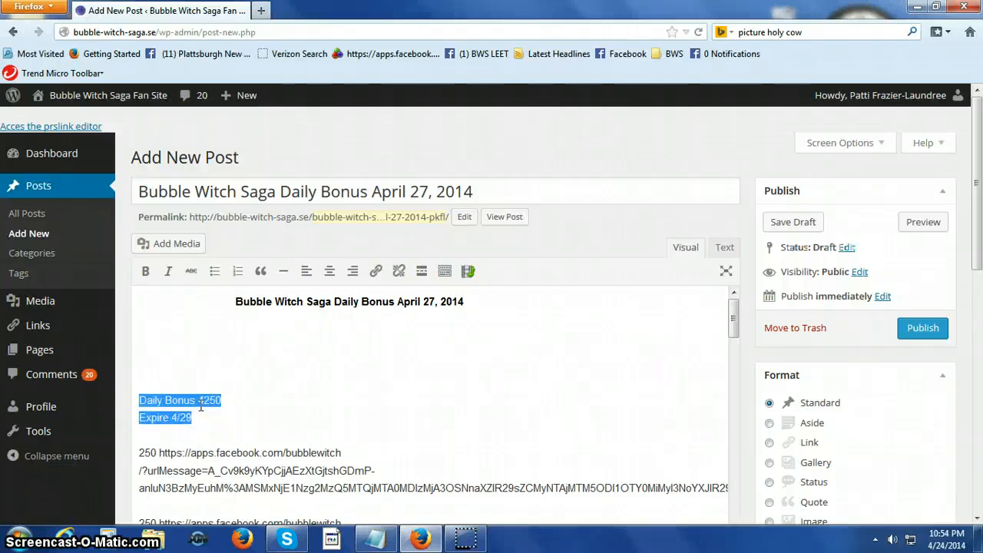
left_click(145, 271)
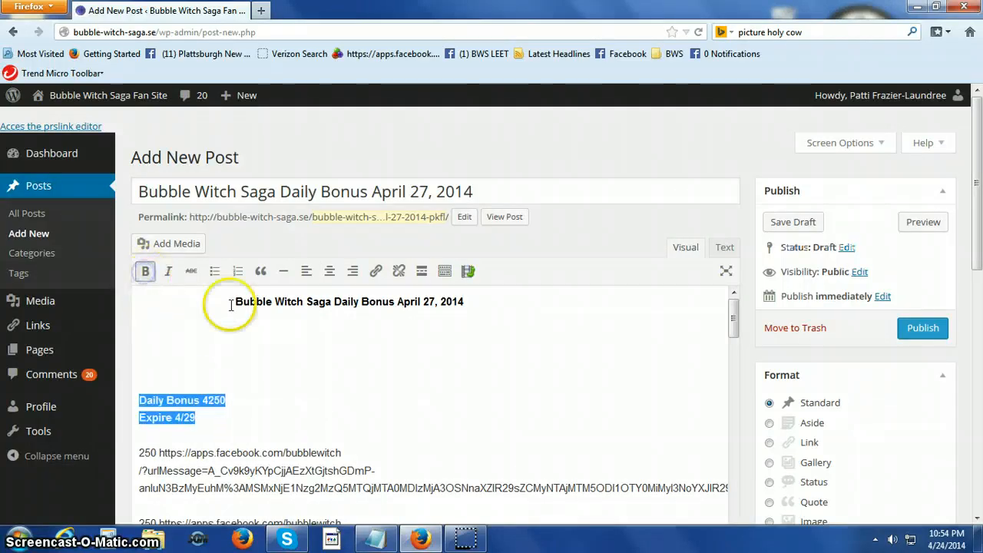
left_click(329, 271)
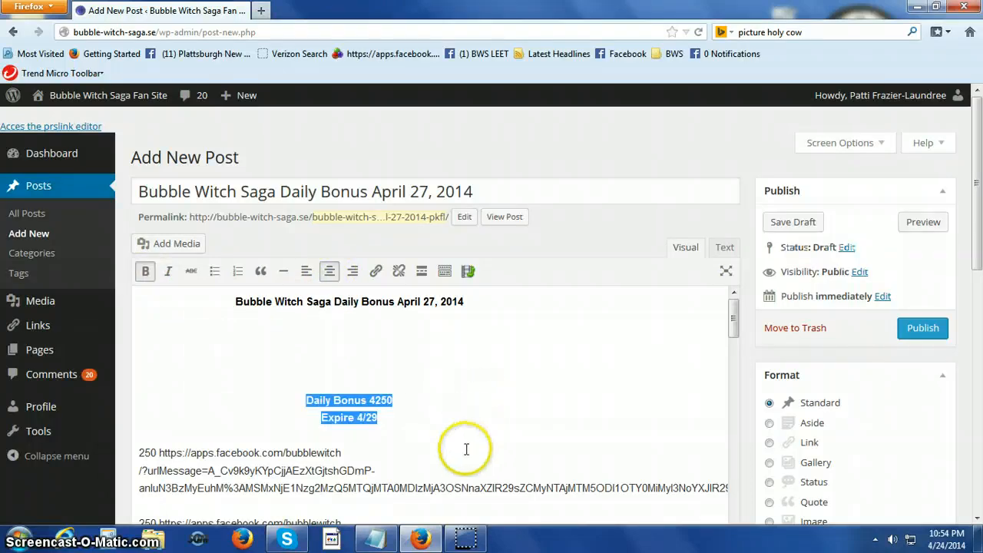
mouse_move(474, 542)
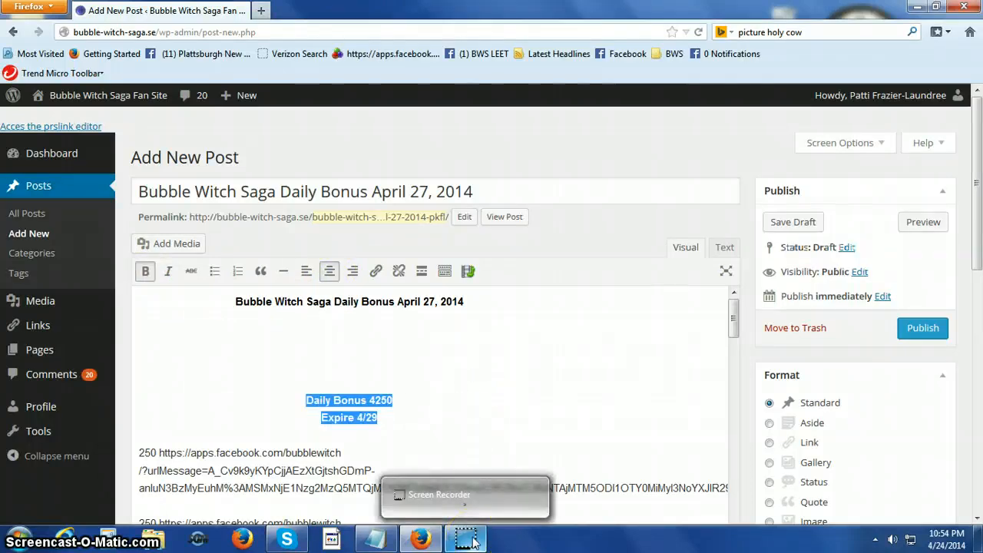